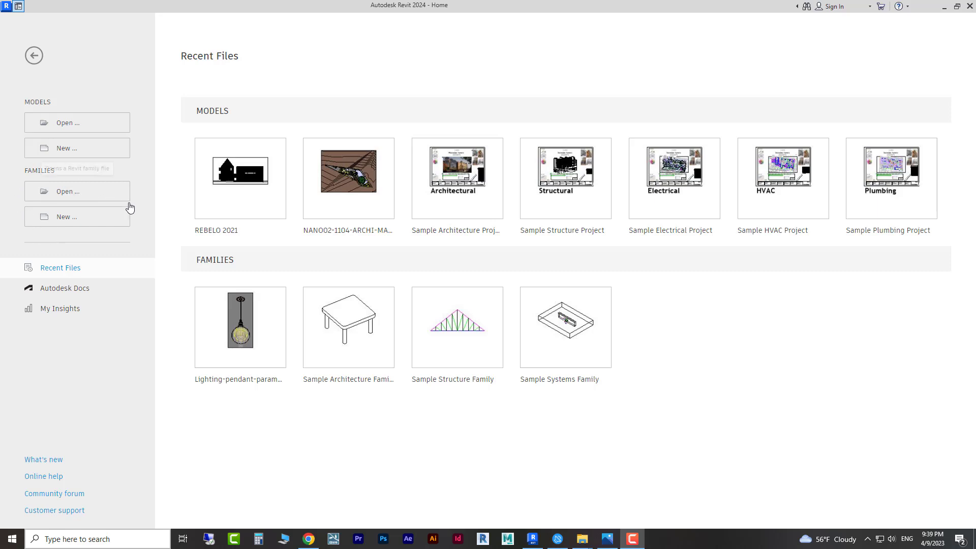
- Create a new family from the "Lighting Fixture ceiling based.rft" template
{"action": "left_click", "coordinate": [85, 220]}
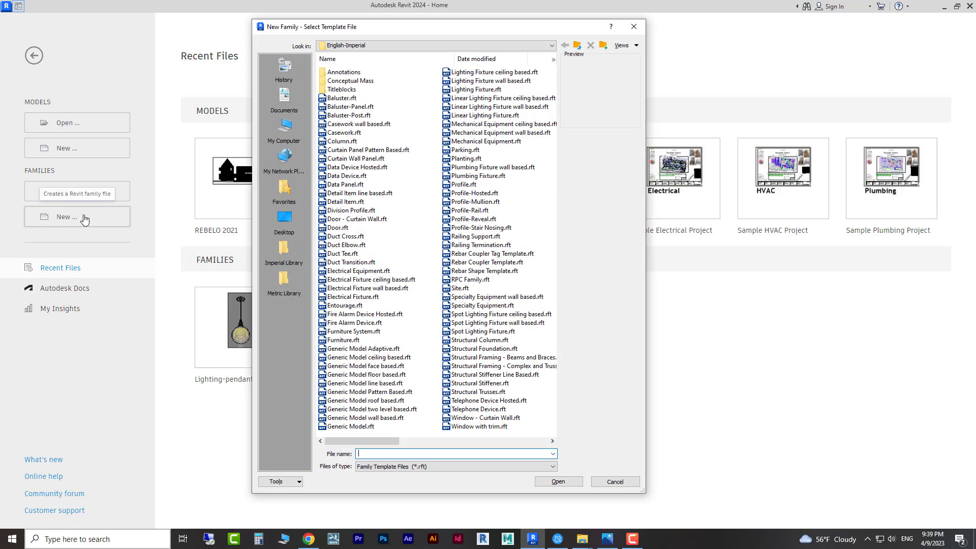
{"action": "left_click_drag", "start_coordinate": [476, 26], "coordinate": [510, 18]}
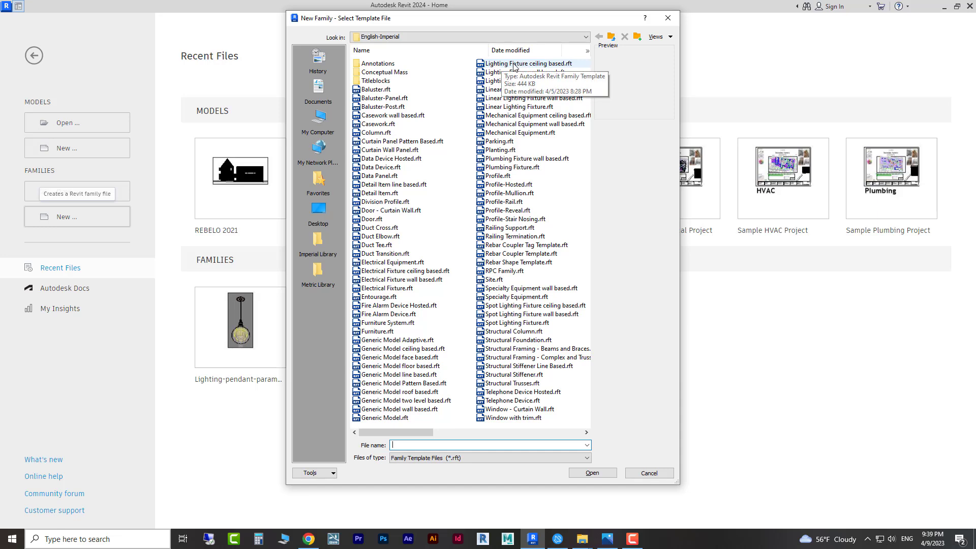
{"action": "left_click", "coordinate": [573, 66]}
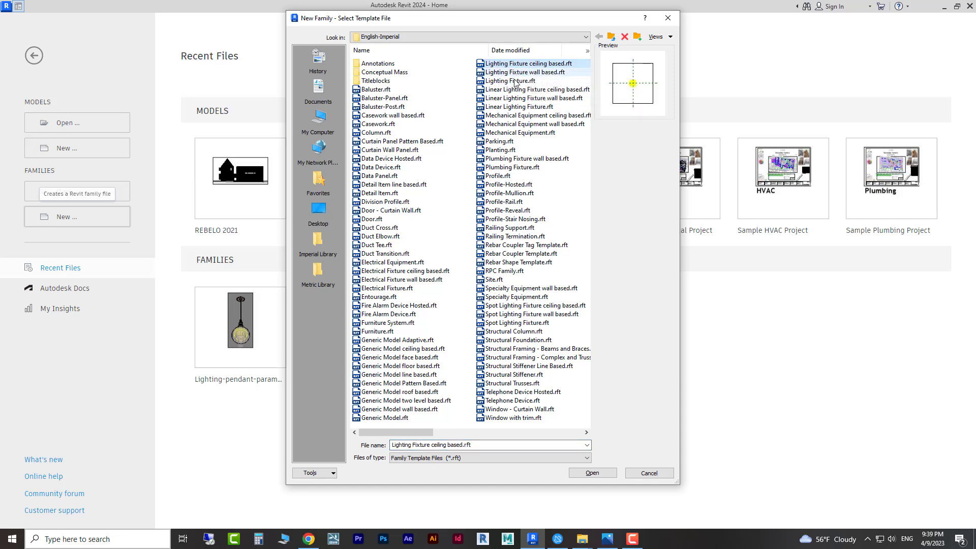
{"action": "double_click", "coordinate": [577, 65]}
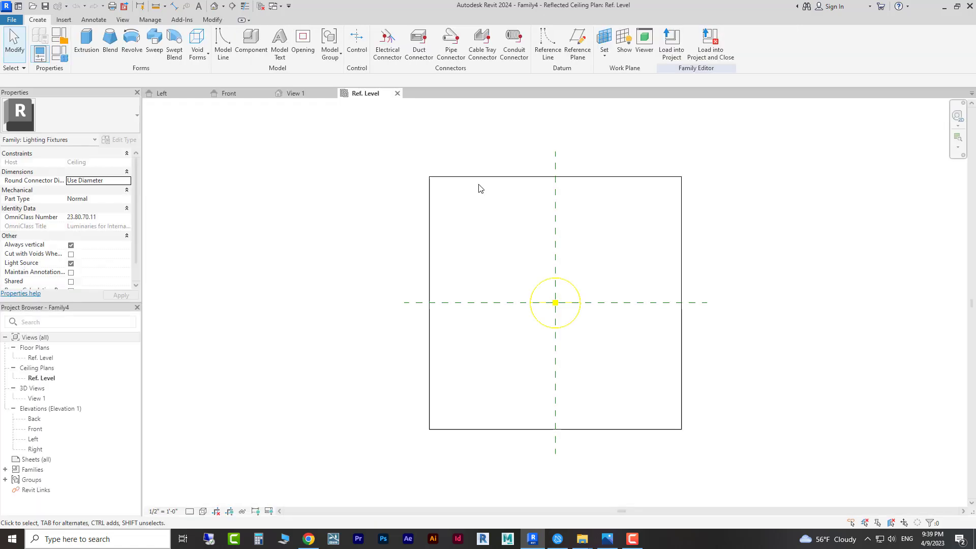
- Set the project's length units to meters with 2 decimal places
{"action": "key", "text": "u"}
{"action": "key", "text": "n"}
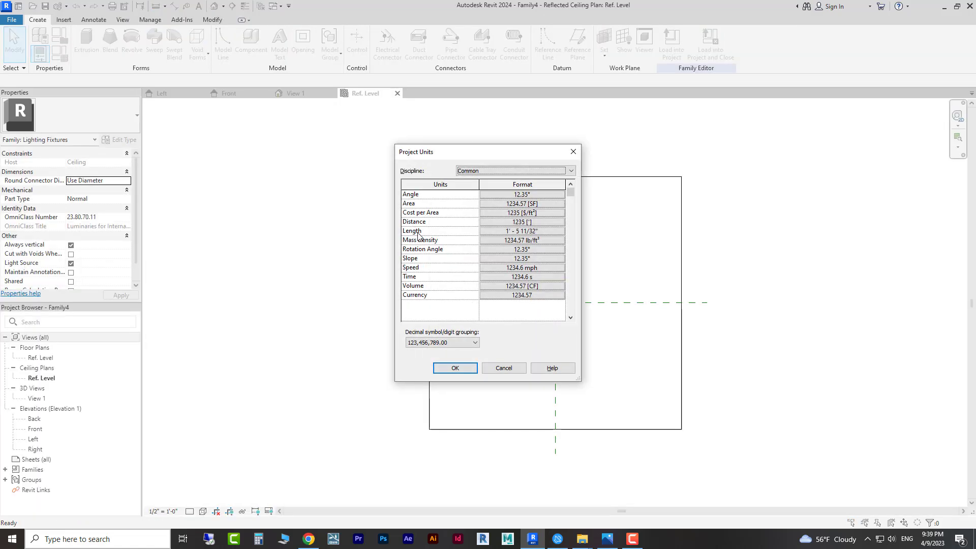
{"action": "left_click", "coordinate": [516, 231]}
{"action": "left_click", "coordinate": [502, 217]}
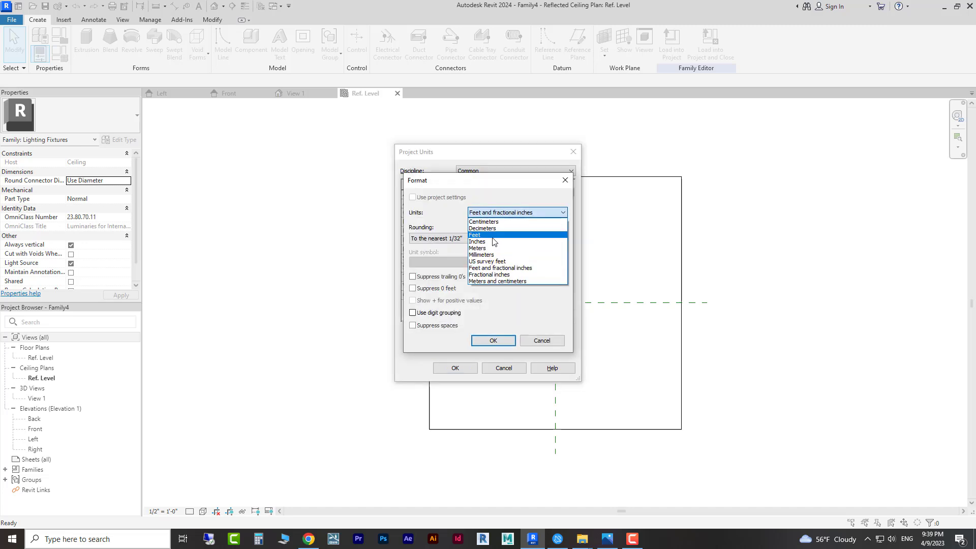
{"action": "left_click", "coordinate": [488, 254]}
{"action": "left_click", "coordinate": [443, 238]}
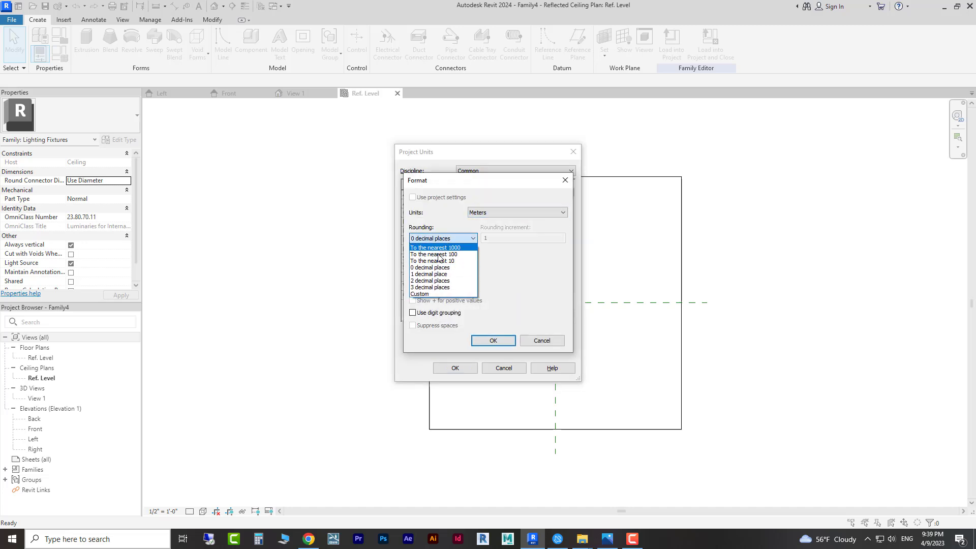
{"action": "left_click", "coordinate": [431, 281]}
{"action": "left_click", "coordinate": [493, 340]}
{"action": "left_click", "coordinate": [455, 368]}
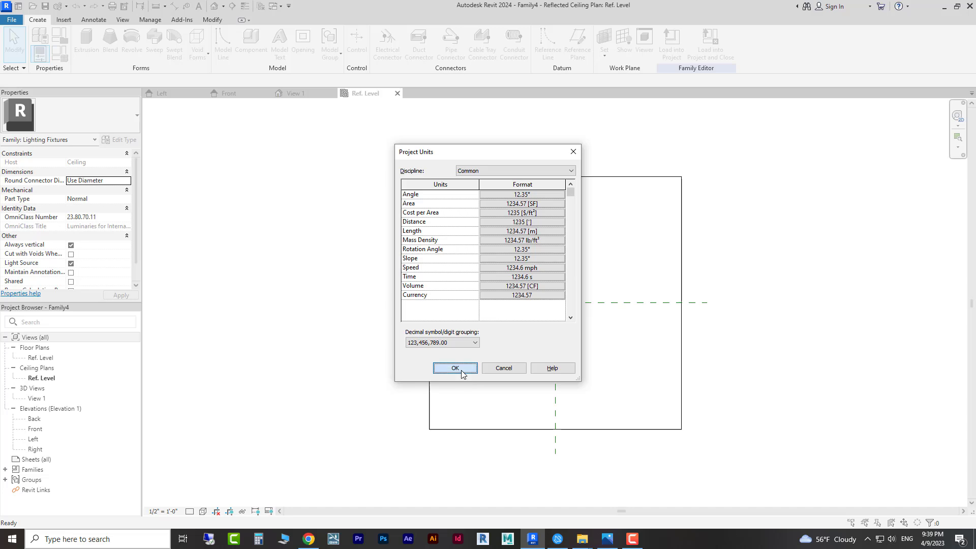
- Open the Left elevation and examine the Light Source Elevation reference plane in relation to the ceiling, light source and Ref. Level
{"action": "left_click", "coordinate": [168, 92]}
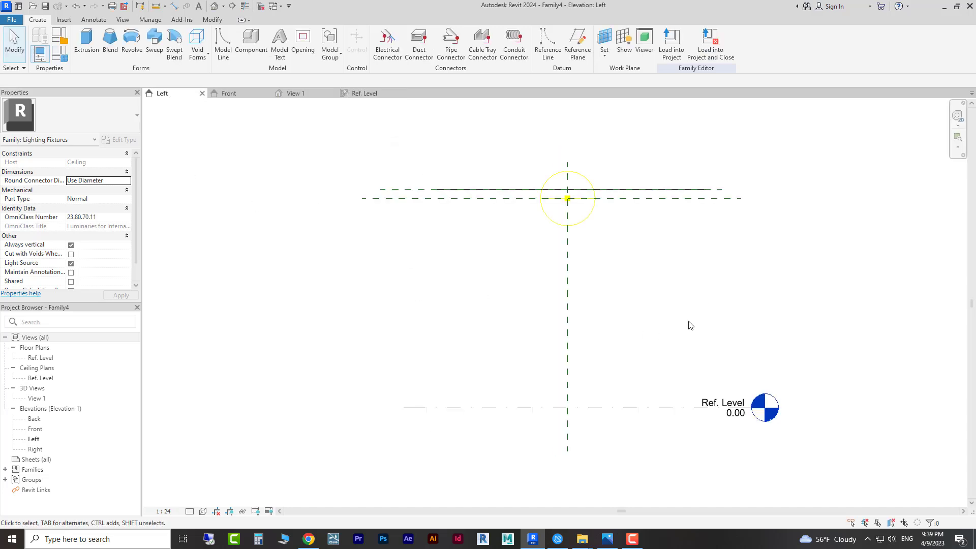
{"action": "middle_click_drag", "start_coordinate": [689, 325], "coordinate": [613, 318]}
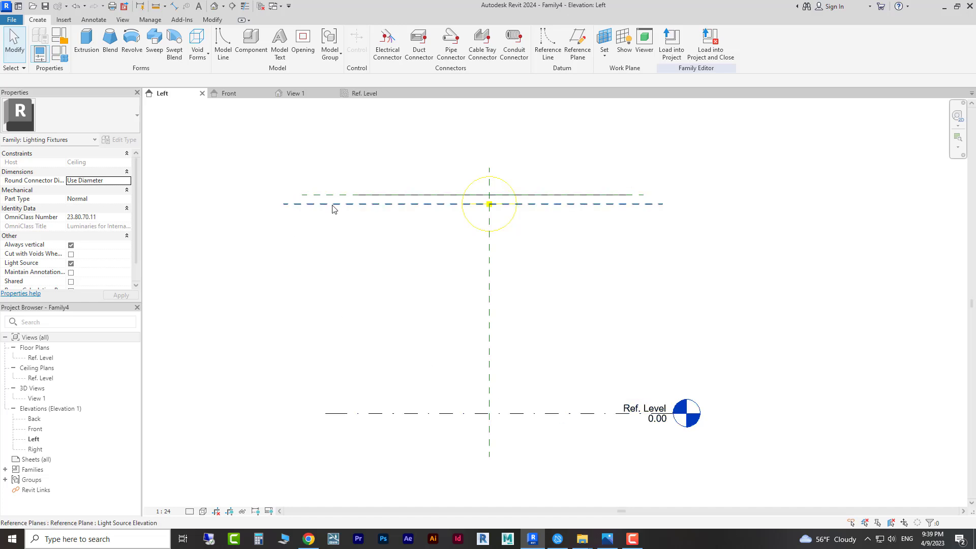
{"action": "left_click", "coordinate": [366, 206]}
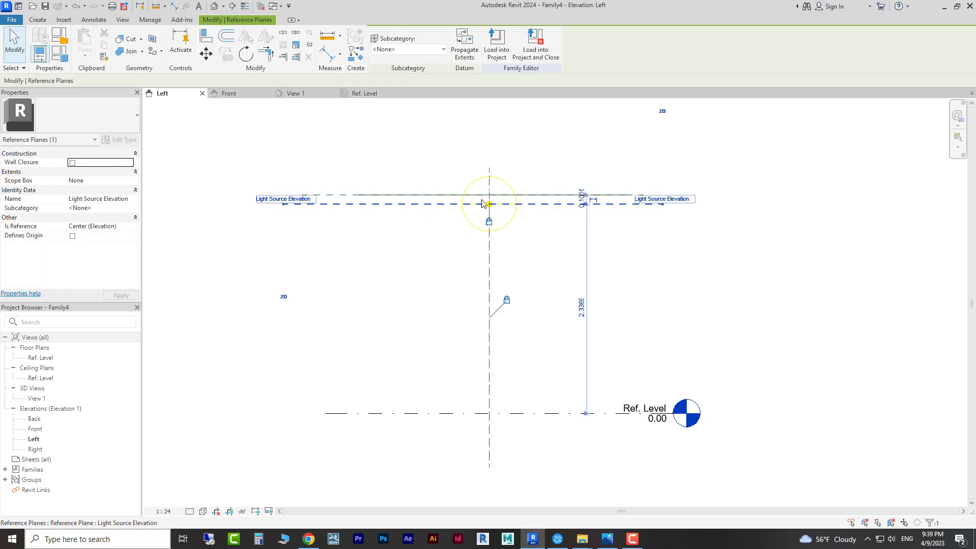
{"action": "scroll", "coordinate": [489, 201], "scroll_direction": "up", "scroll_amount": 4}
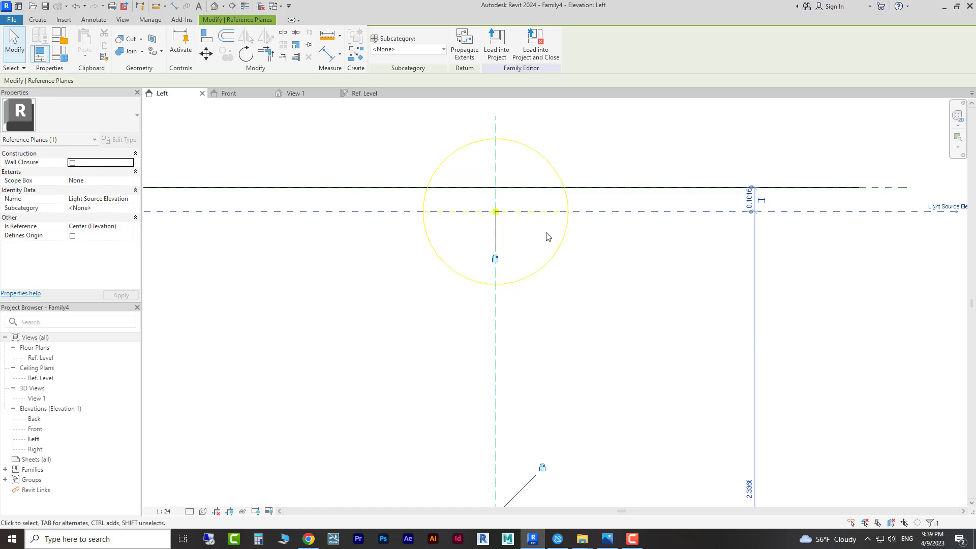
{"action": "middle_click_drag", "start_coordinate": [548, 237], "coordinate": [604, 262]}
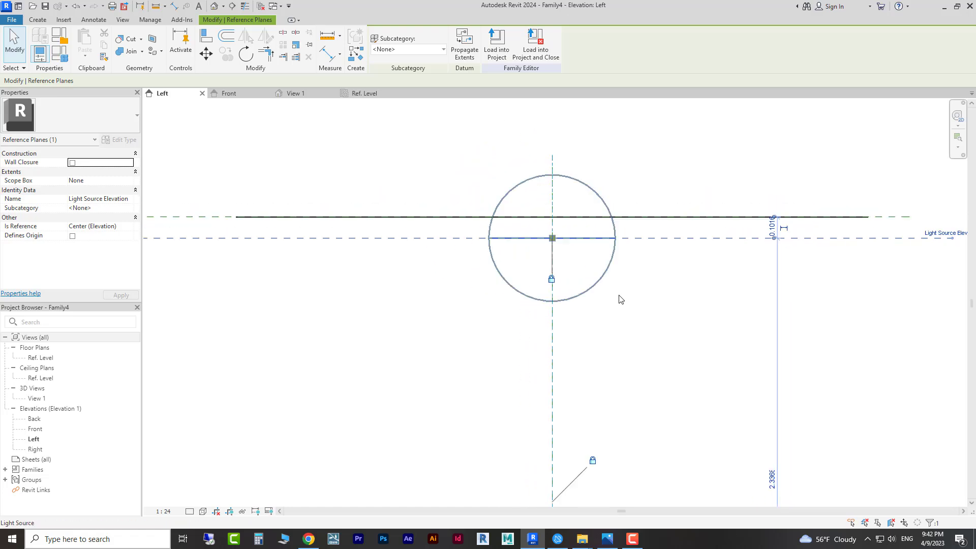
{"action": "scroll", "coordinate": [631, 325], "scroll_direction": "down", "scroll_amount": 2}
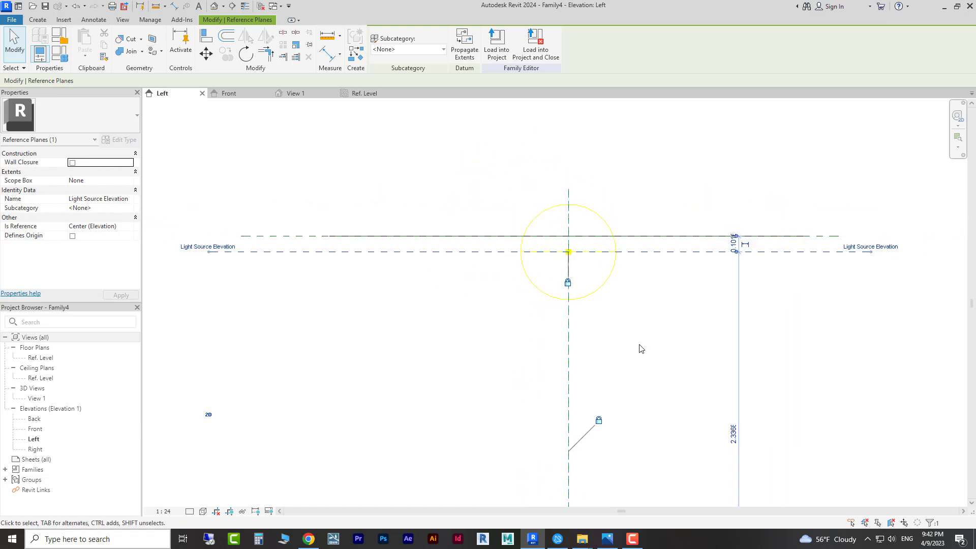
{"action": "middle_click_drag", "start_coordinate": [639, 349], "coordinate": [624, 279]}
{"action": "scroll", "coordinate": [623, 279], "scroll_direction": "down", "scroll_amount": 3}
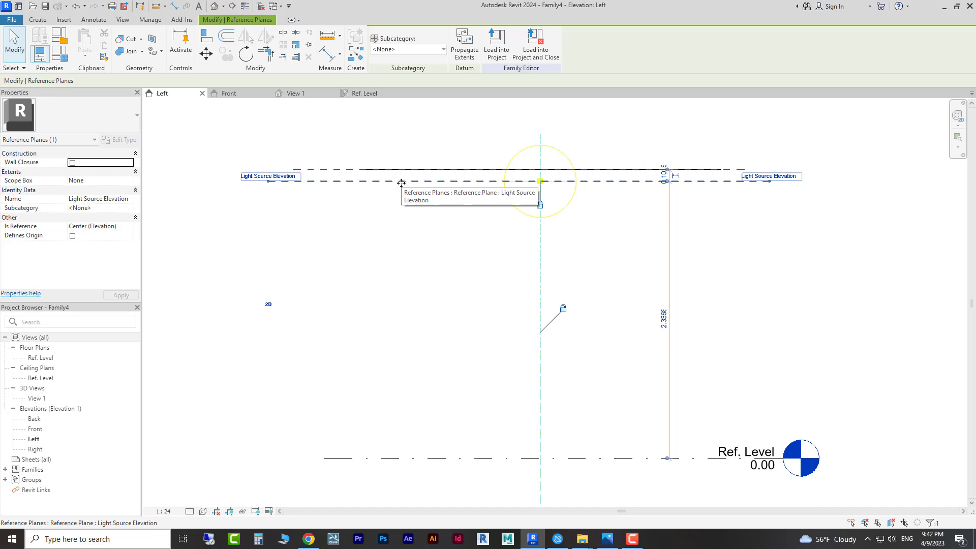
{"action": "left_click", "coordinate": [420, 246]}
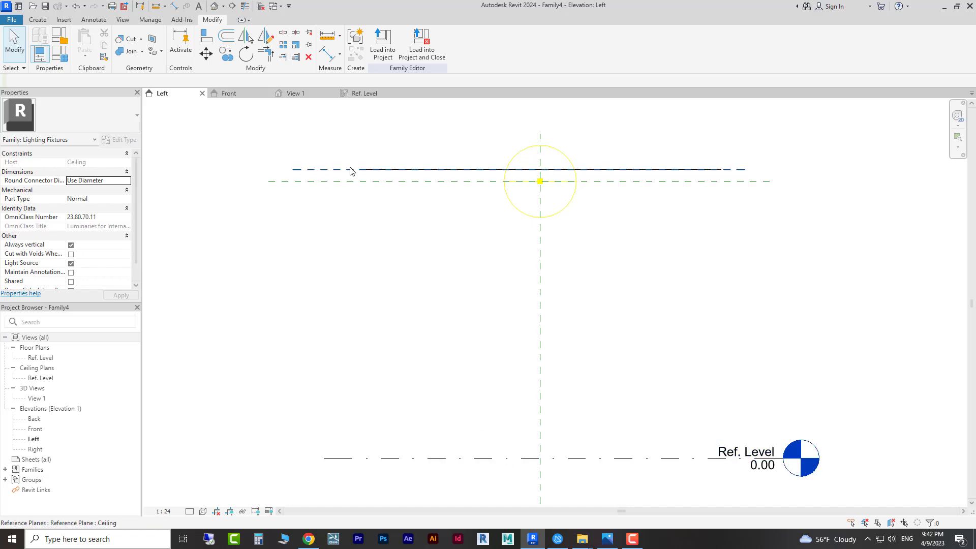
{"action": "left_click", "coordinate": [345, 183]}
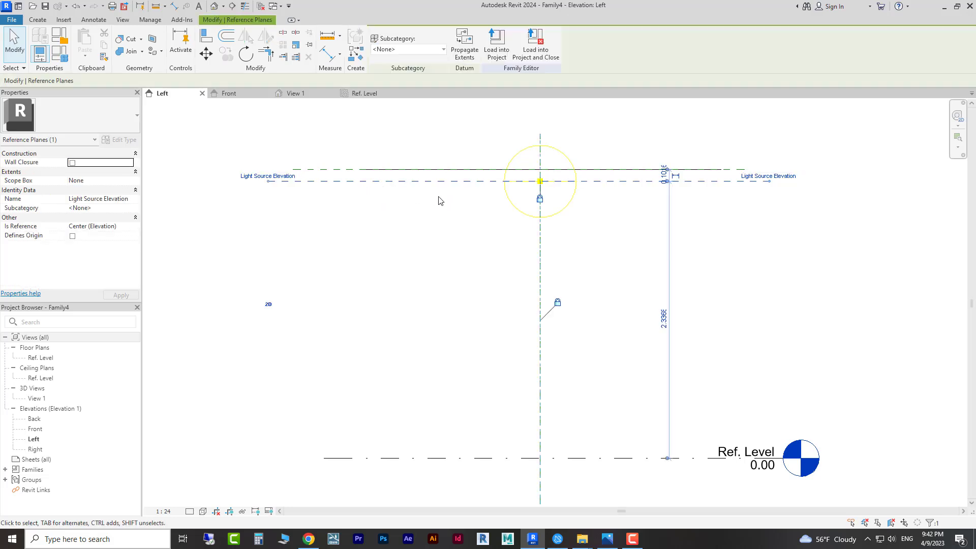
{"action": "left_click", "coordinate": [430, 252]}
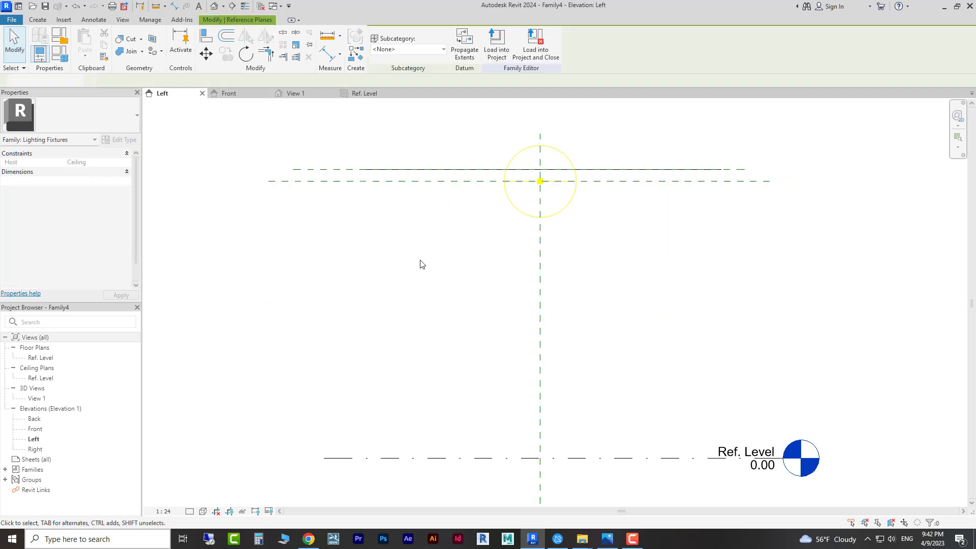
- Place an aligned dimension between the Ceiling reference plane and the Ref. Level, beside the left end of the planes
{"action": "left_click", "coordinate": [39, 22]}
{"action": "left_click", "coordinate": [92, 21]}
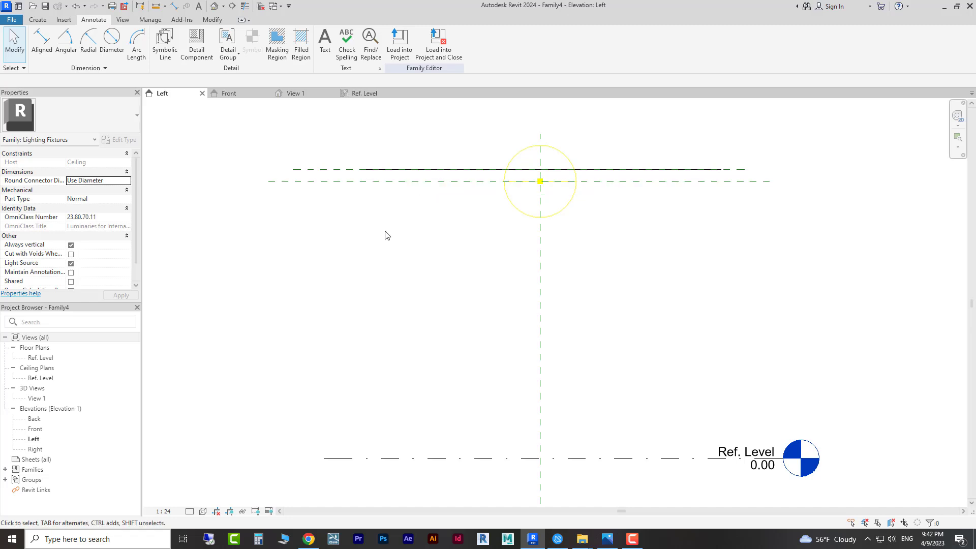
{"action": "left_click", "coordinate": [46, 53]}
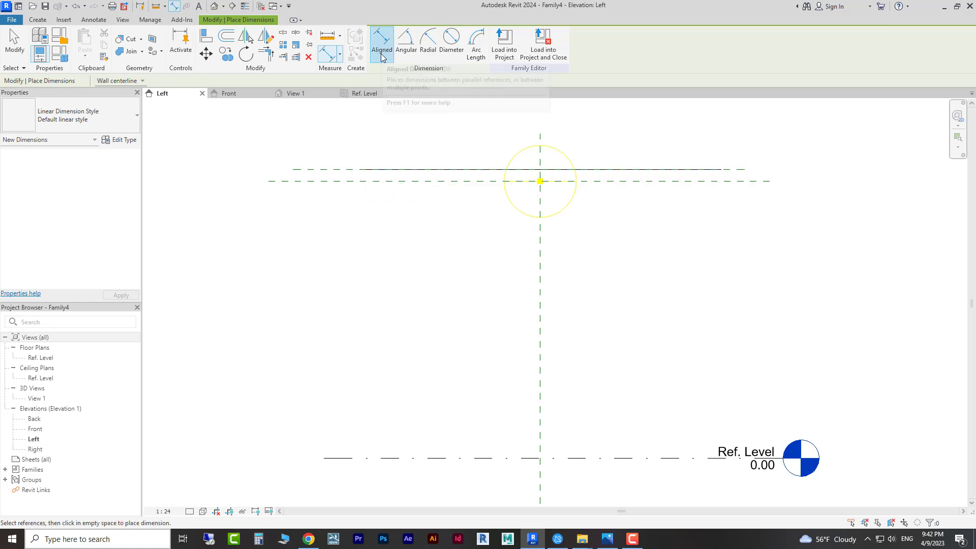
{"action": "left_click", "coordinate": [101, 22]}
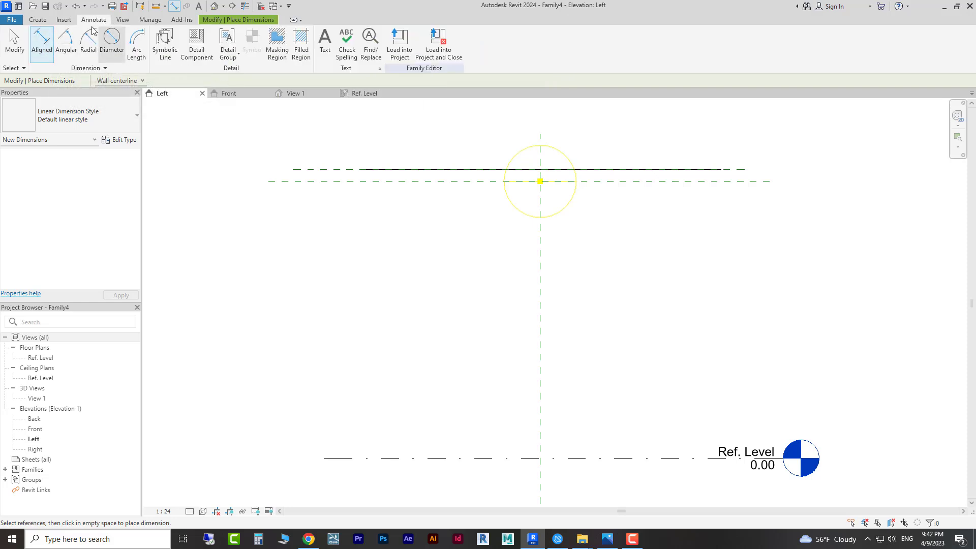
{"action": "left_click", "coordinate": [310, 170]}
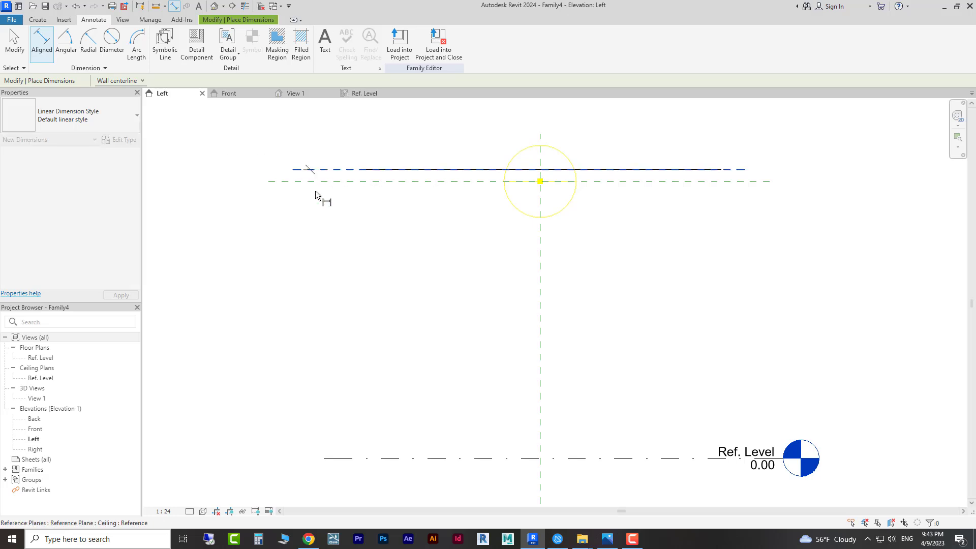
{"action": "left_click", "coordinate": [341, 457]}
{"action": "left_click", "coordinate": [285, 488]}
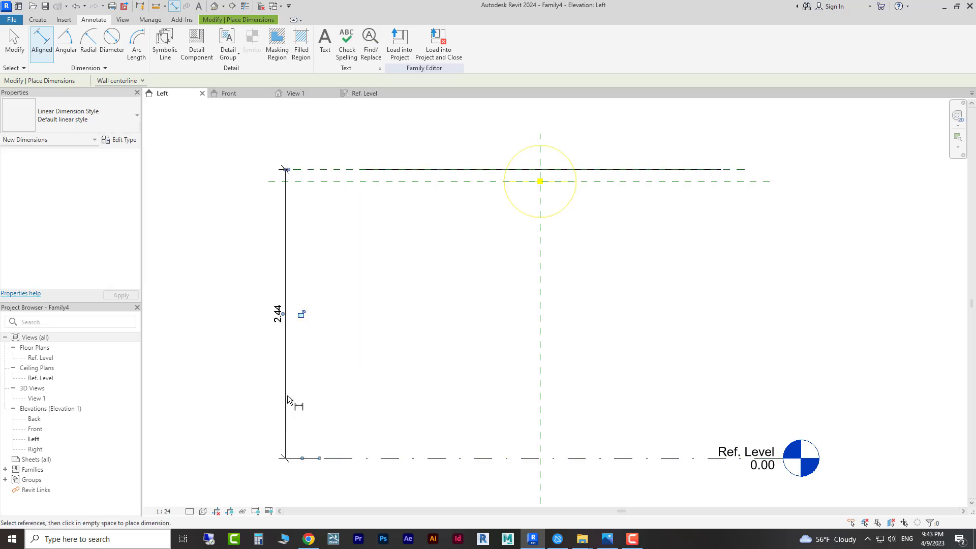
{"action": "left_click", "coordinate": [291, 483]}
{"action": "key", "text": "Escape"}
- Label the ceiling-to-Ref. Level dimension with a new family type parameter named "Room Height"
{"action": "left_click", "coordinate": [286, 243]}
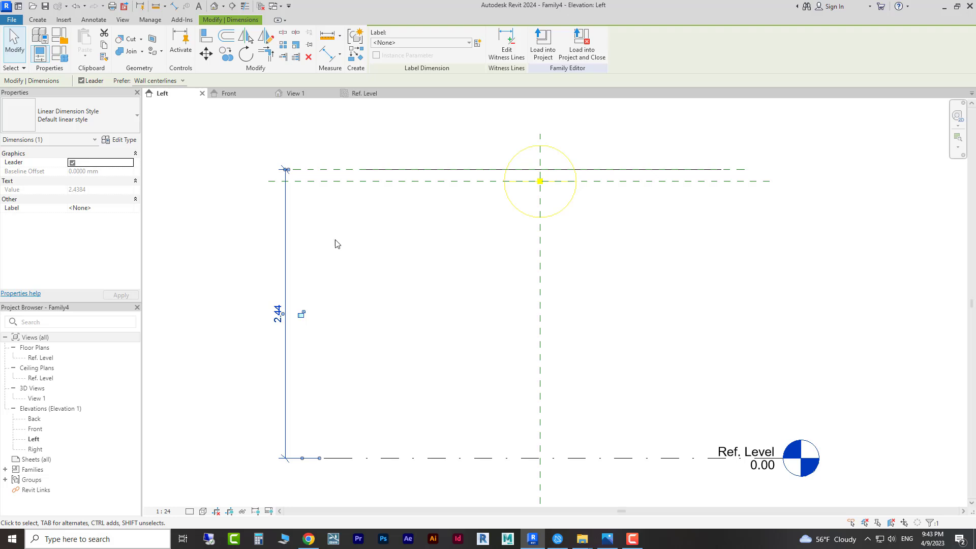
{"action": "left_click", "coordinate": [478, 43]}
{"action": "left_click_drag", "start_coordinate": [505, 91], "coordinate": [287, 97]}
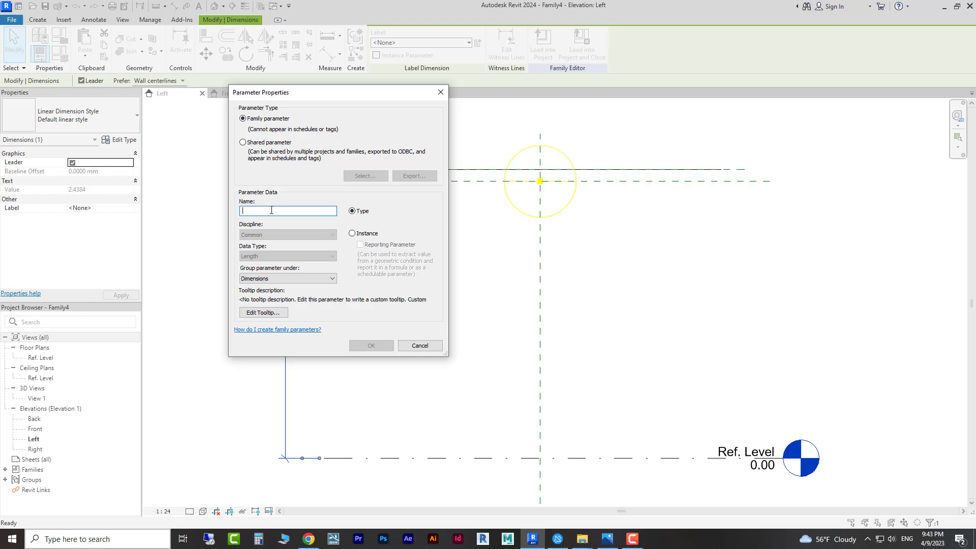
{"action": "type", "text": "Roo"}
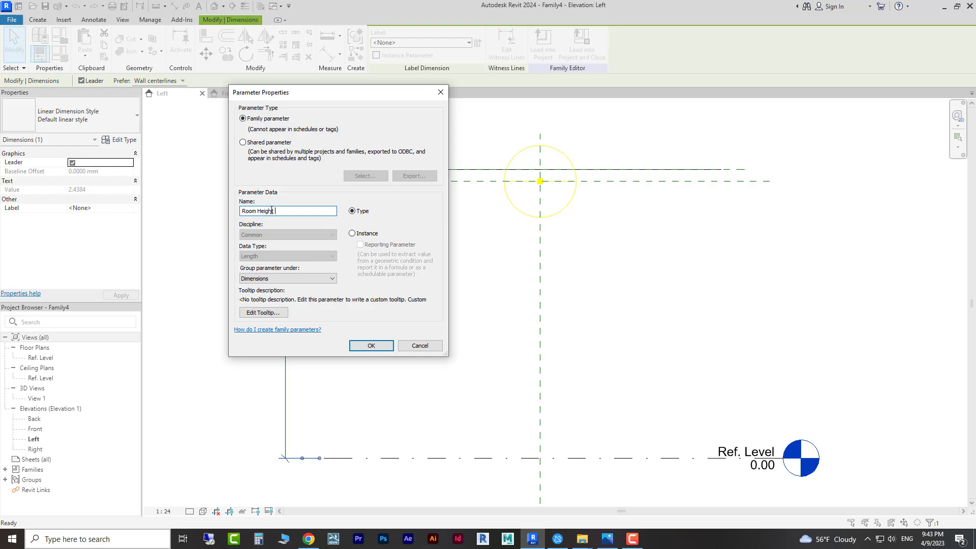
{"action": "type", "text": "m Height"}
{"action": "left_click", "coordinate": [372, 346]}
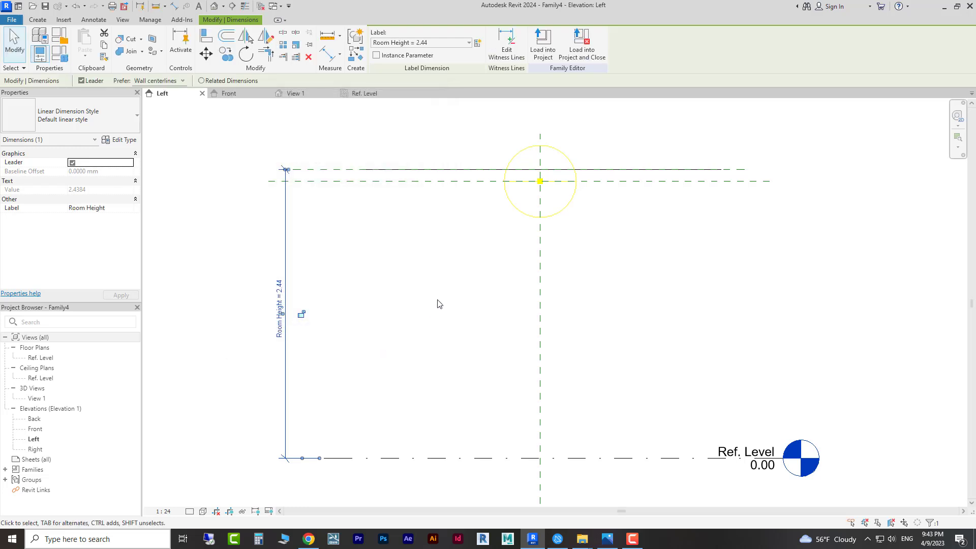
{"action": "left_click", "coordinate": [346, 215]}
- Place an aligned dimension between the Ceiling reference plane and the Light Source Elevation reference plane
{"action": "left_click", "coordinate": [102, 21]}
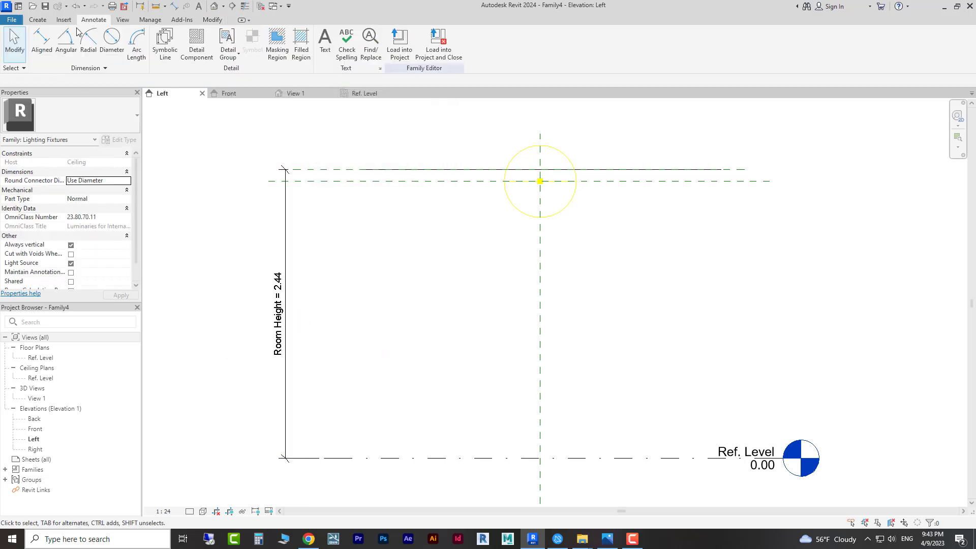
{"action": "left_click", "coordinate": [42, 41]}
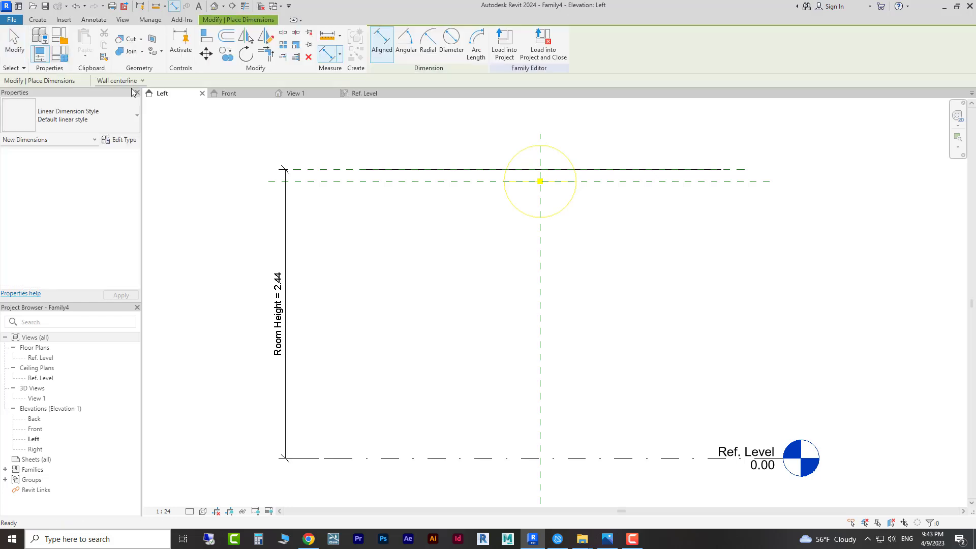
{"action": "left_click", "coordinate": [321, 174]}
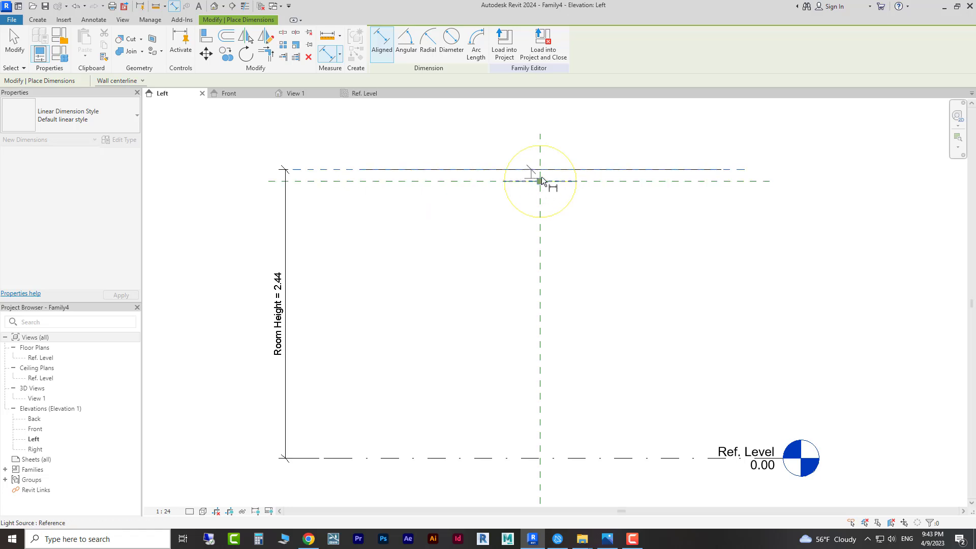
{"action": "left_click", "coordinate": [314, 183]}
{"action": "left_click", "coordinate": [320, 282]}
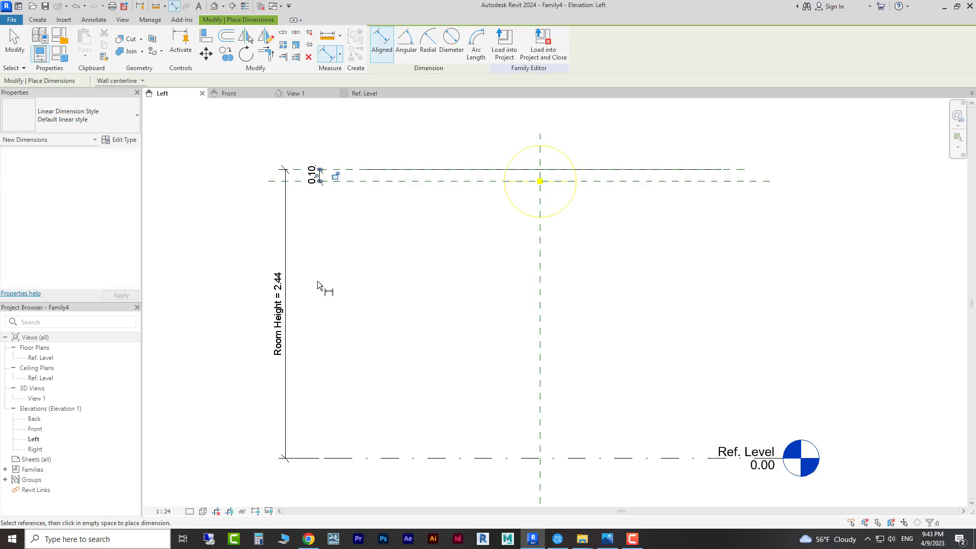
{"action": "key", "text": "Escape"}
{"action": "key", "text": "Escape"}
- Label the dimension between the Ceiling and Light Source Elevation planes with a new family instance parameter named "Lighting Height"
{"action": "left_click", "coordinate": [316, 170]}
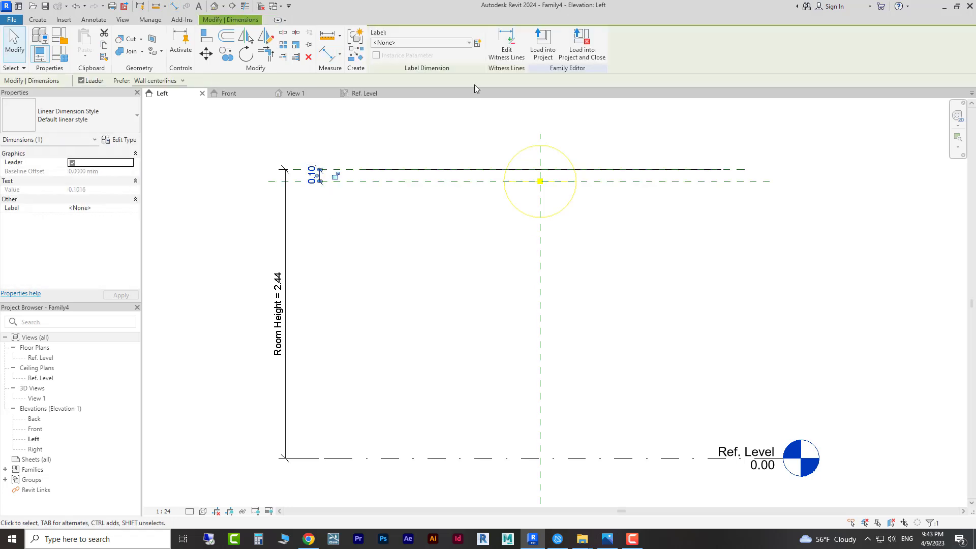
{"action": "left_click", "coordinate": [478, 43]}
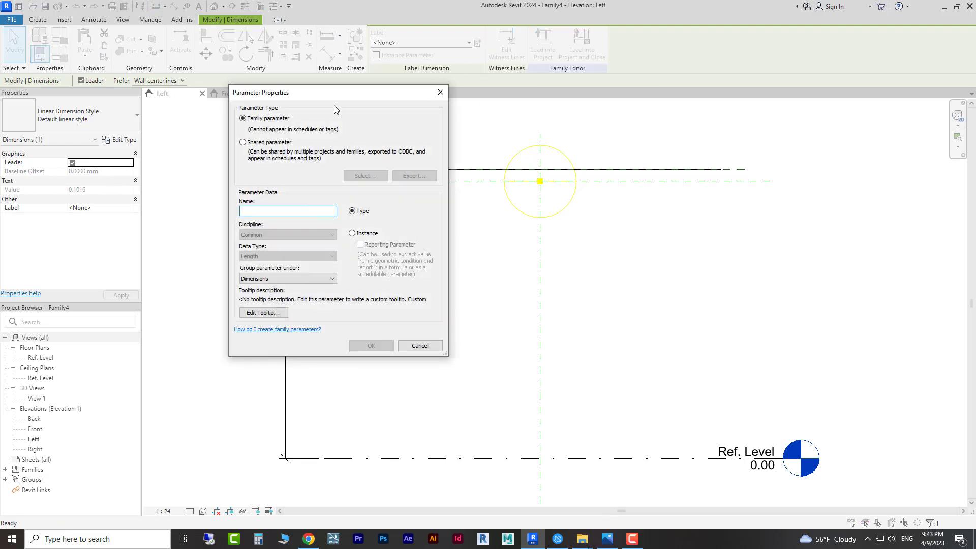
{"action": "left_click_drag", "start_coordinate": [335, 96], "coordinate": [266, 95]}
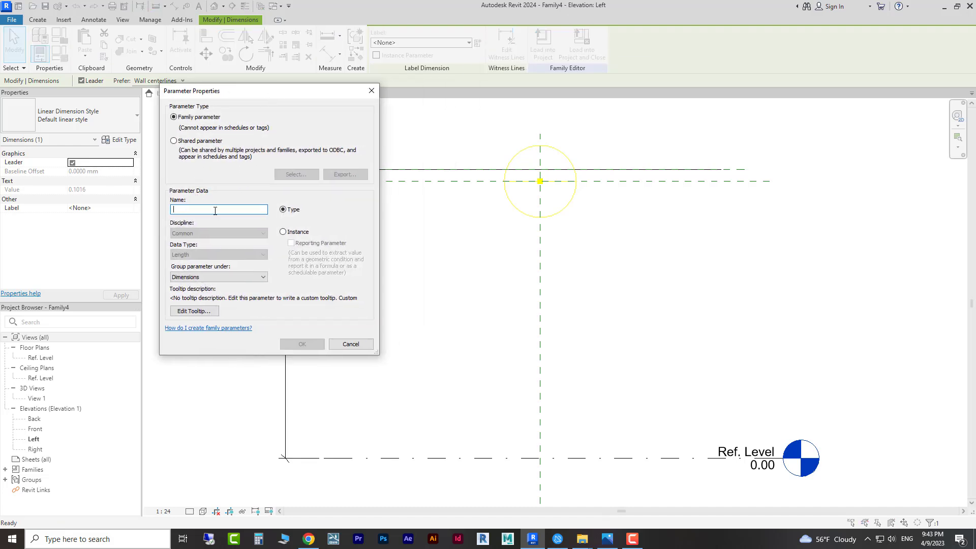
{"action": "type", "text": "Lighting Height"}
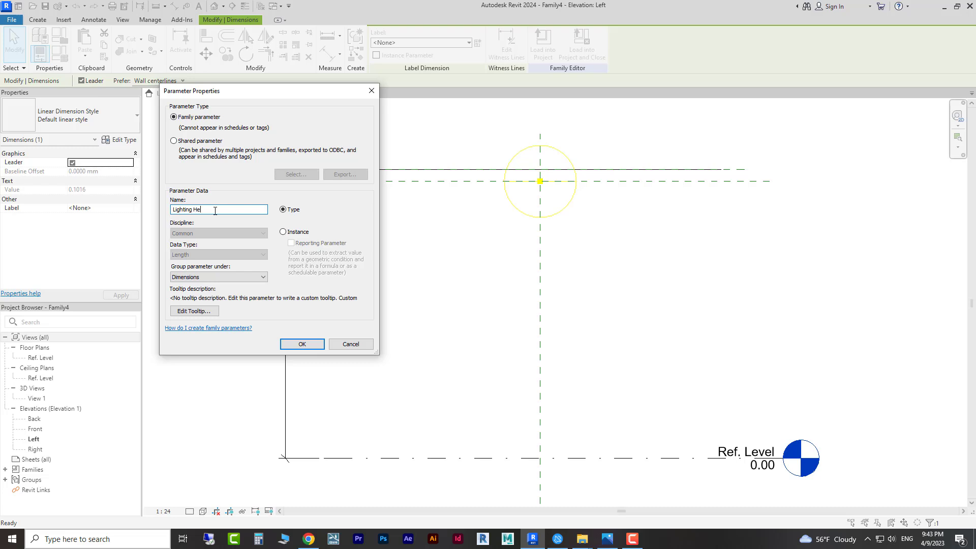
{"action": "left_click", "coordinate": [284, 233]}
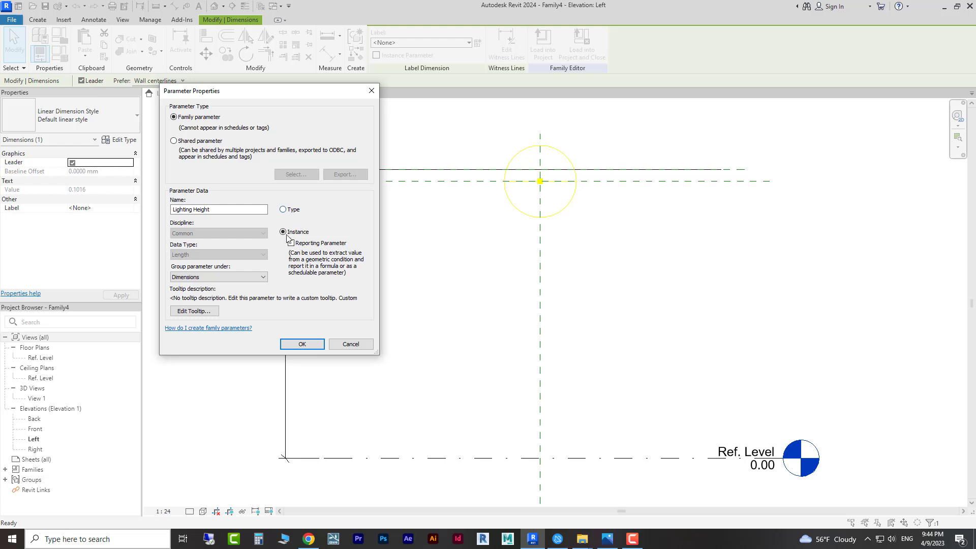
{"action": "left_click", "coordinate": [302, 344]}
{"action": "left_click", "coordinate": [435, 278]}
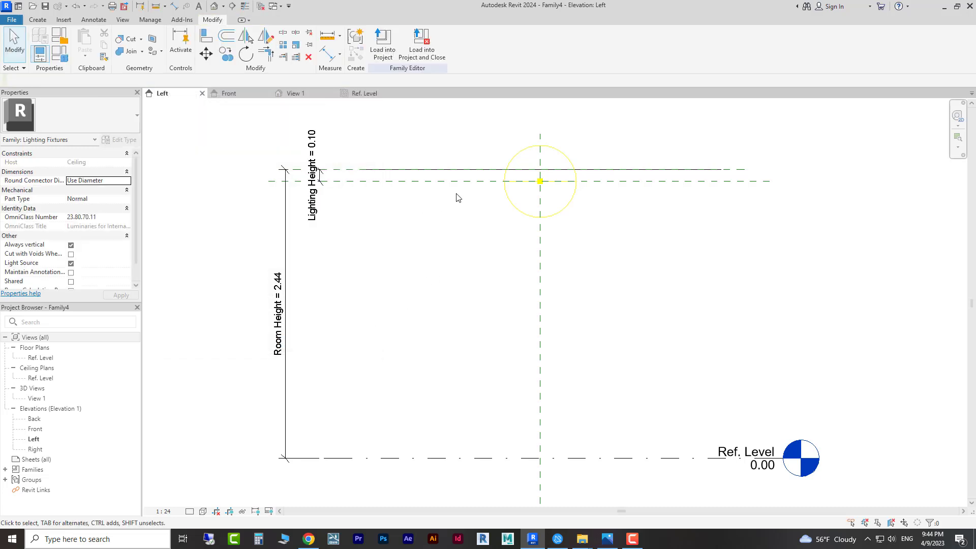
- Test the Lighting Height parameter in the family types by applying 0.2, and set it to 0.4
{"action": "scroll", "coordinate": [457, 214], "scroll_direction": "up", "scroll_amount": 3}
{"action": "scroll", "coordinate": [449, 215], "scroll_direction": "down", "scroll_amount": 1}
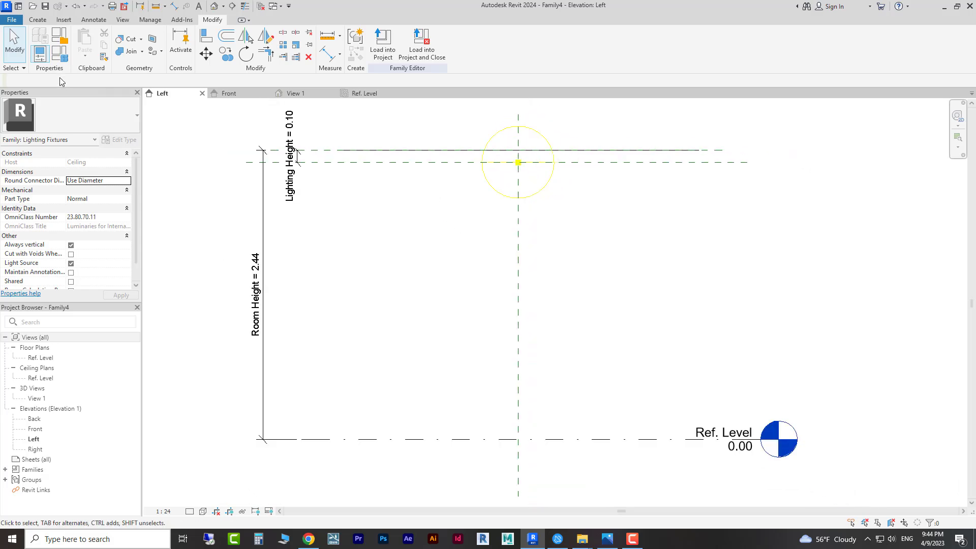
{"action": "left_click", "coordinate": [61, 53]}
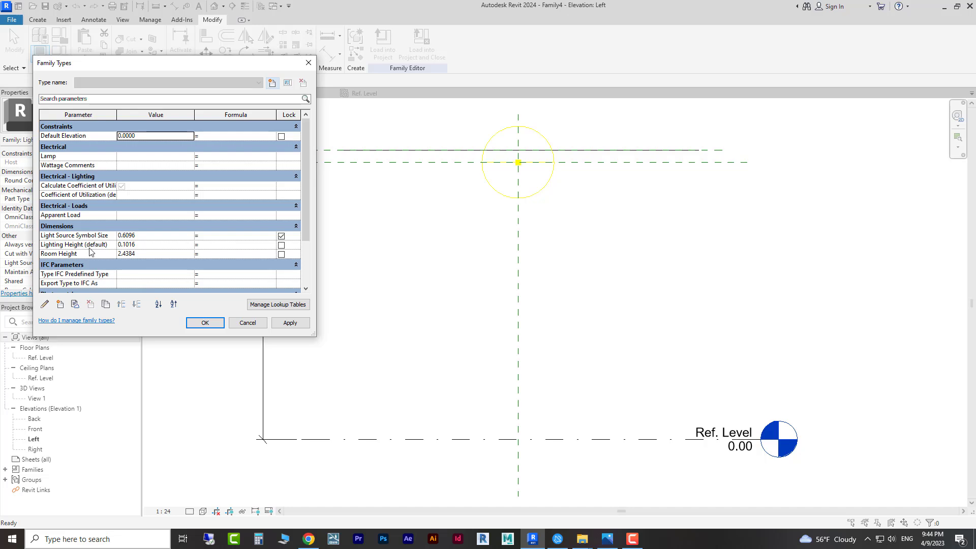
{"action": "left_click", "coordinate": [145, 244]}
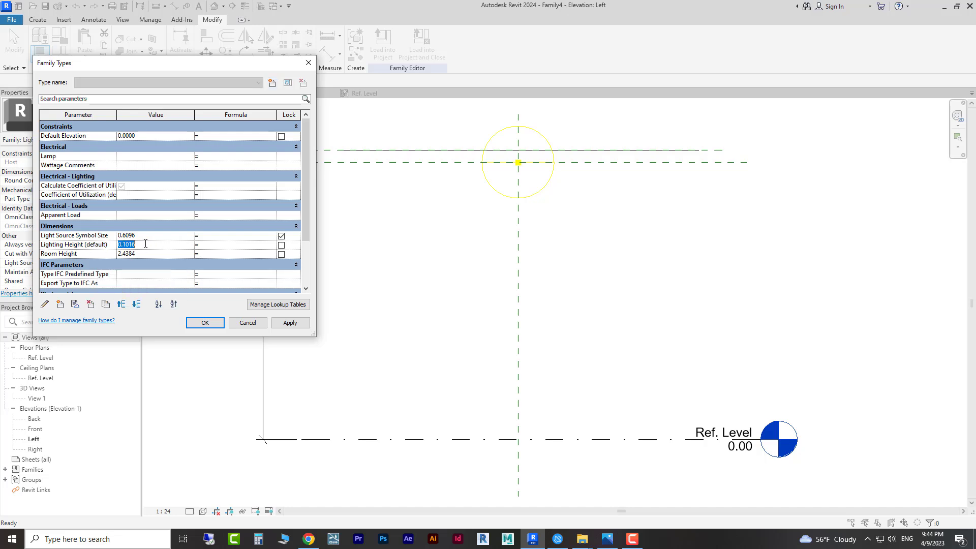
{"action": "type", "text": "0.2"}
{"action": "left_click", "coordinate": [300, 324]}
{"action": "left_click", "coordinate": [153, 247]}
{"action": "type", "text": "0.4"}
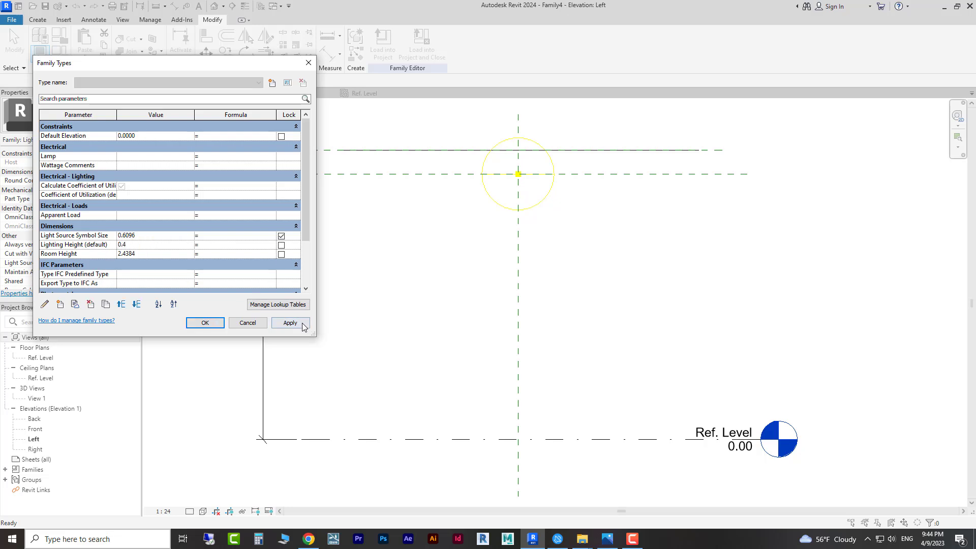
{"action": "left_click", "coordinate": [302, 325]}
{"action": "left_click", "coordinate": [215, 324]}
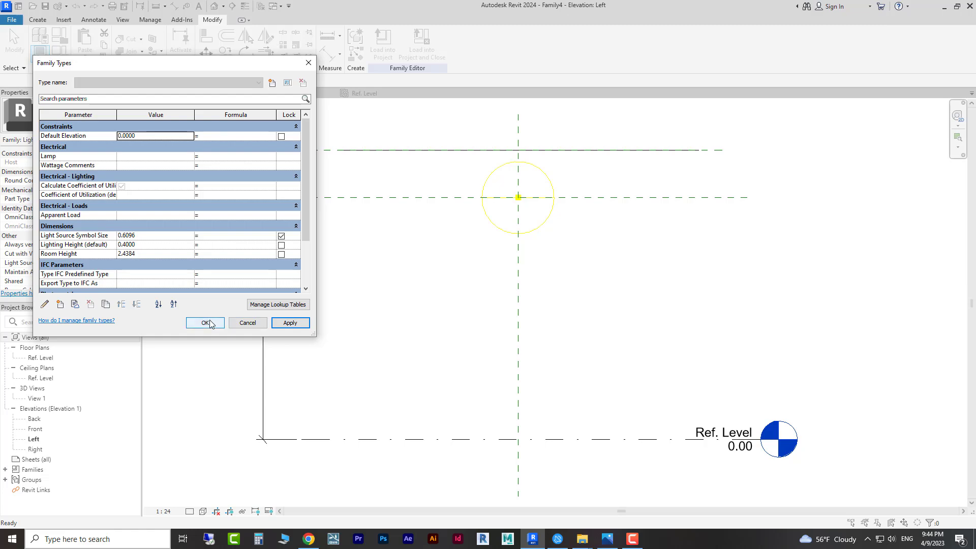
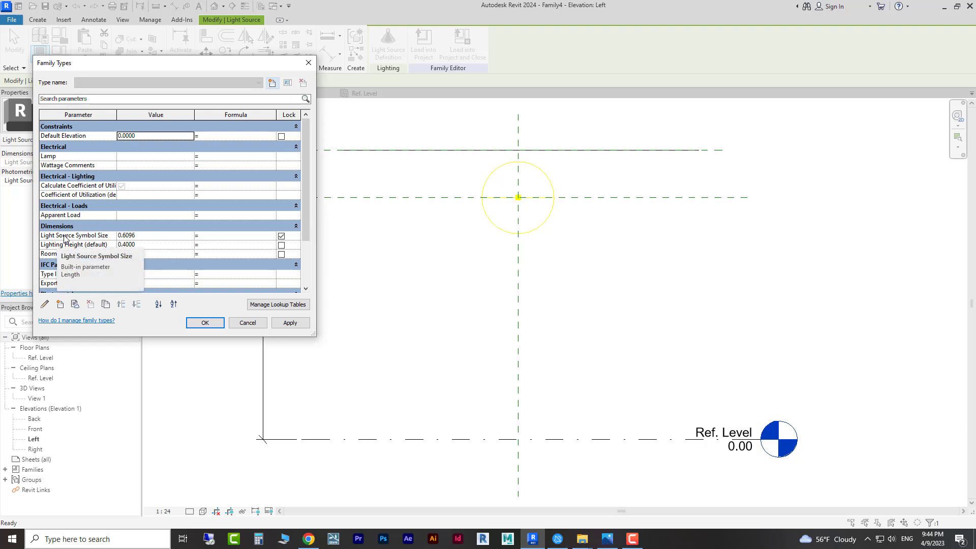
- Set the Light Source Symbol Size to 0.2 in the family types
{"action": "left_click", "coordinate": [152, 235]}
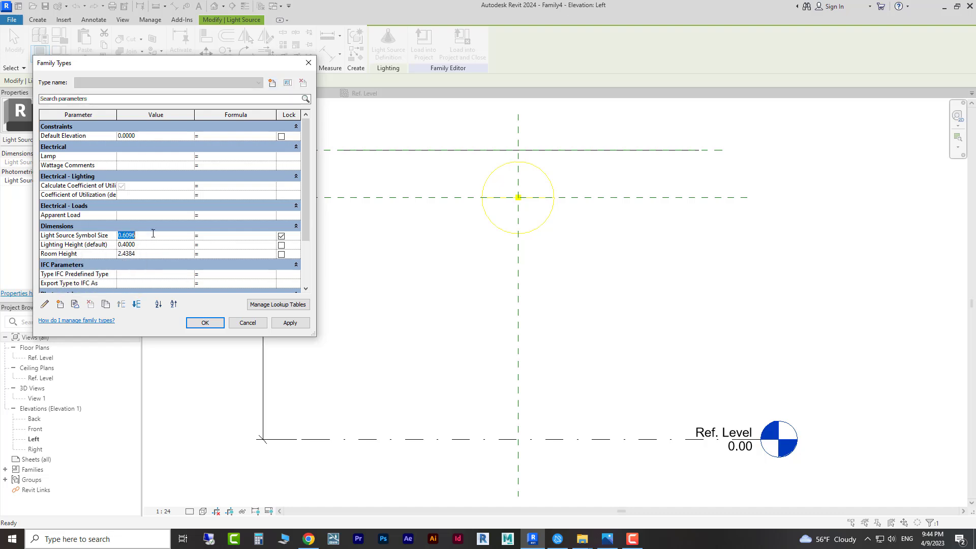
{"action": "type", "text": "0.2"}
{"action": "left_click", "coordinate": [209, 325]}
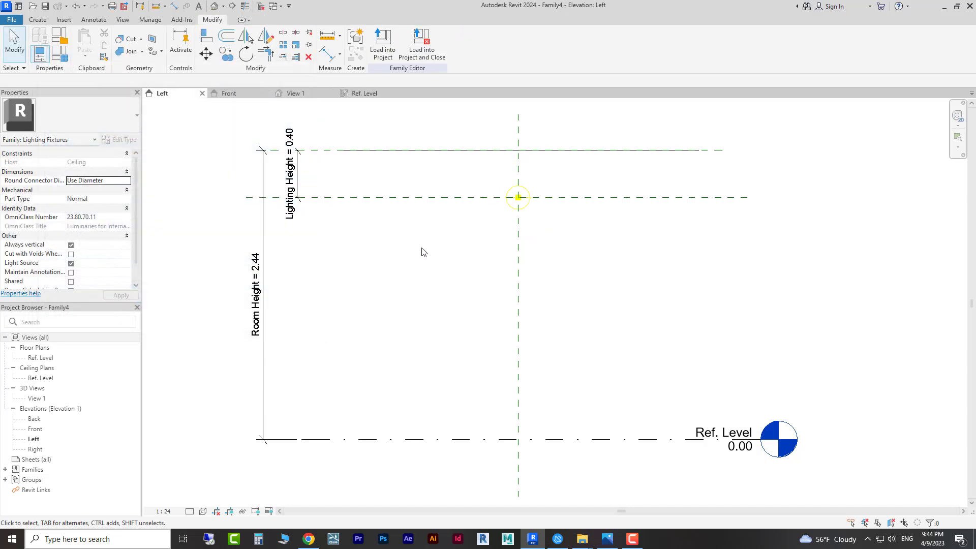
{"action": "middle_click_drag", "start_coordinate": [485, 184], "coordinate": [458, 175]}
{"action": "middle_click_drag", "start_coordinate": [468, 242], "coordinate": [477, 260]}
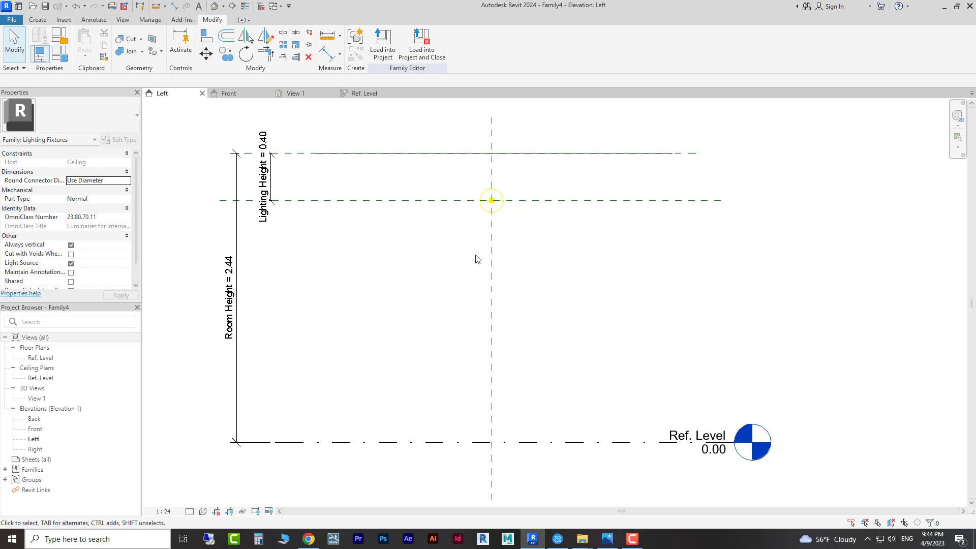
- Switch to the 01.jpg reference image in Photos and examine the pendant lamp's canopy, cord, frame and bulb
{"action": "left_click", "coordinate": [607, 539]}
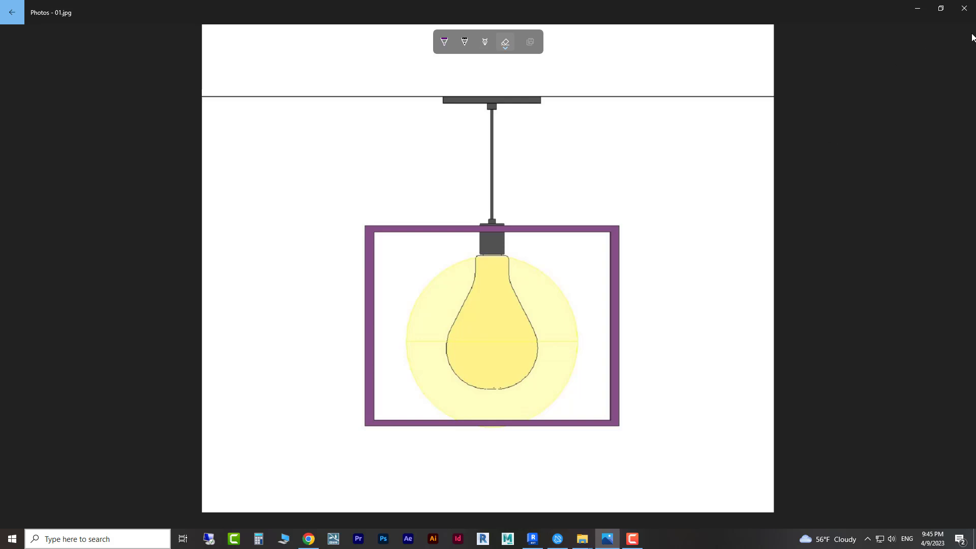
{"action": "left_click", "coordinate": [940, 8]}
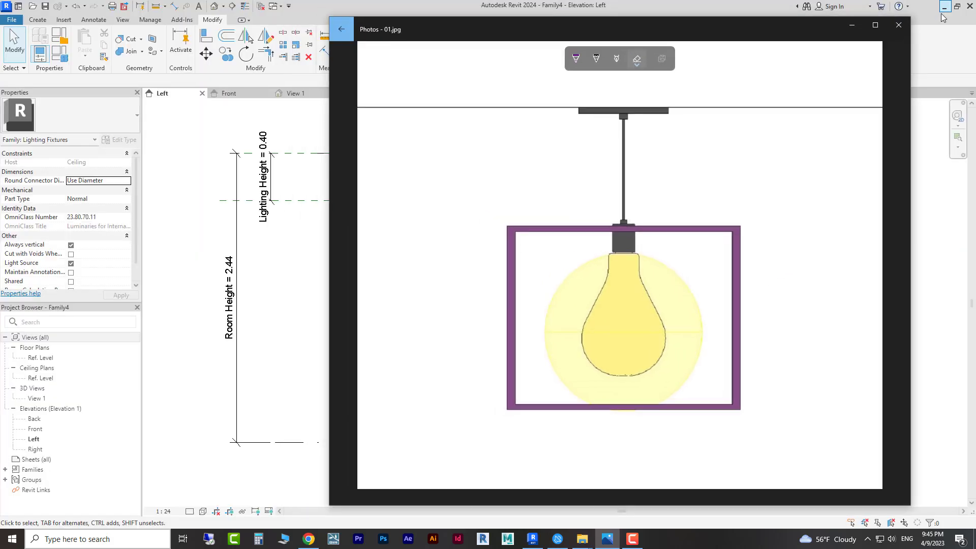
{"action": "left_click", "coordinate": [856, 30]}
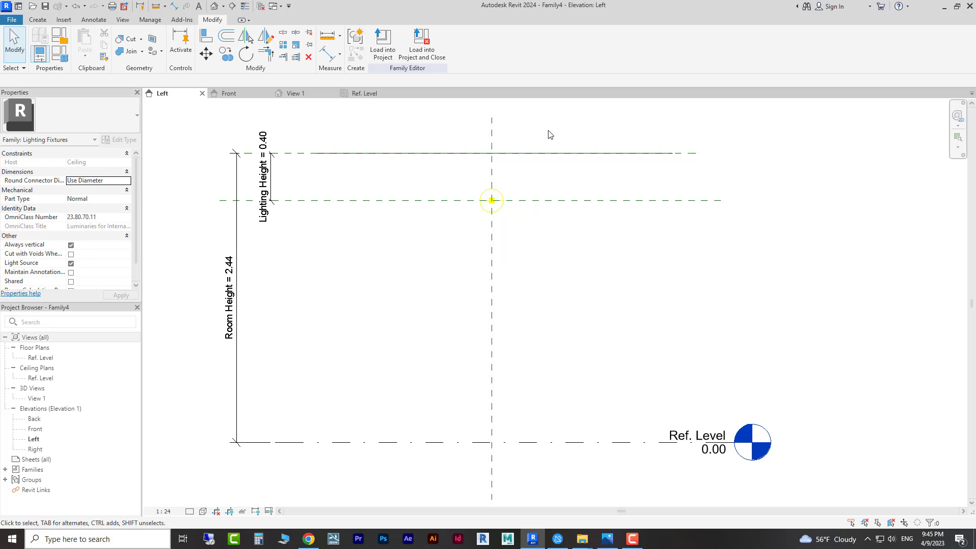
- Create a reference line offset 0.02 below the Ceiling reference plane by picking that plane in the Left elevation
{"action": "middle_click_drag", "start_coordinate": [554, 185], "coordinate": [566, 184]}
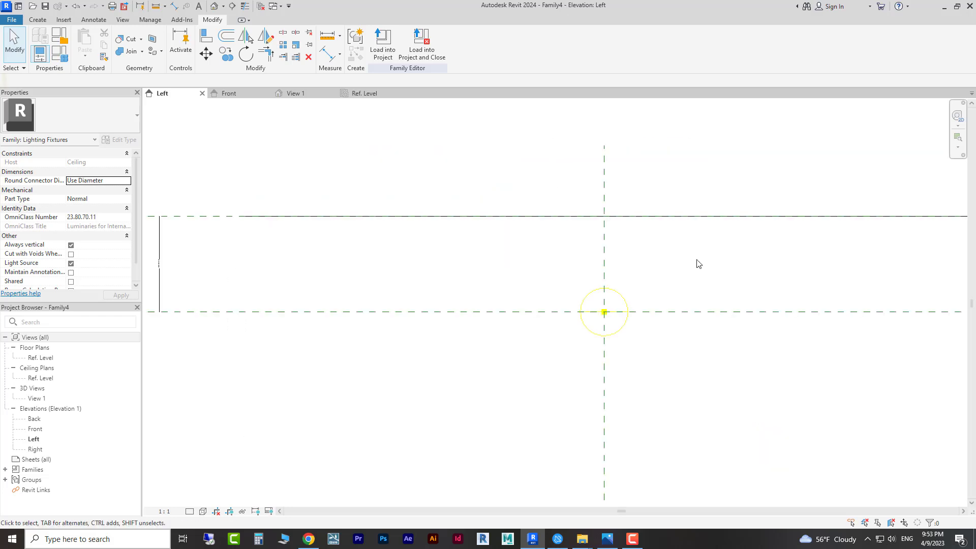
{"action": "middle_click_drag", "start_coordinate": [698, 262], "coordinate": [667, 266]}
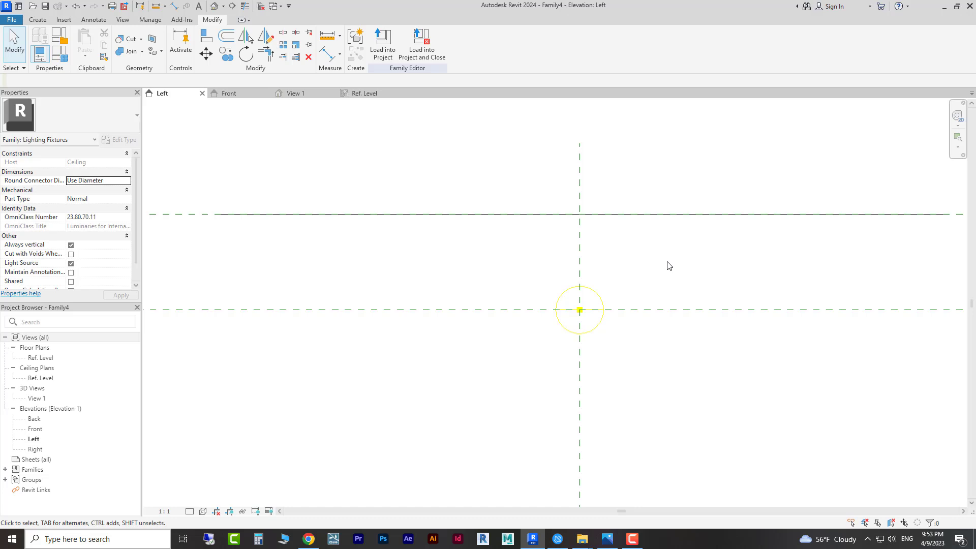
{"action": "left_click", "coordinate": [37, 19]}
{"action": "left_click", "coordinate": [548, 43]}
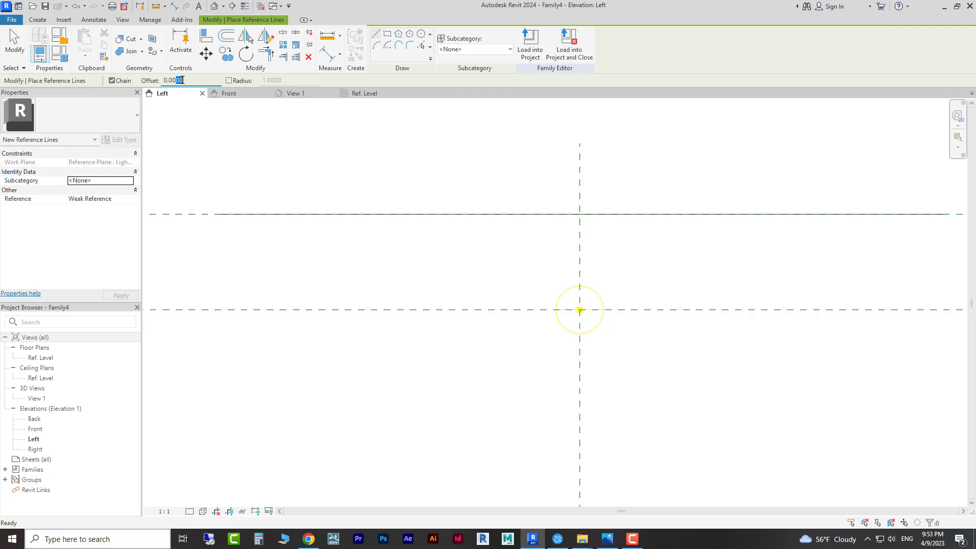
{"action": "left_click", "coordinate": [37, 20]}
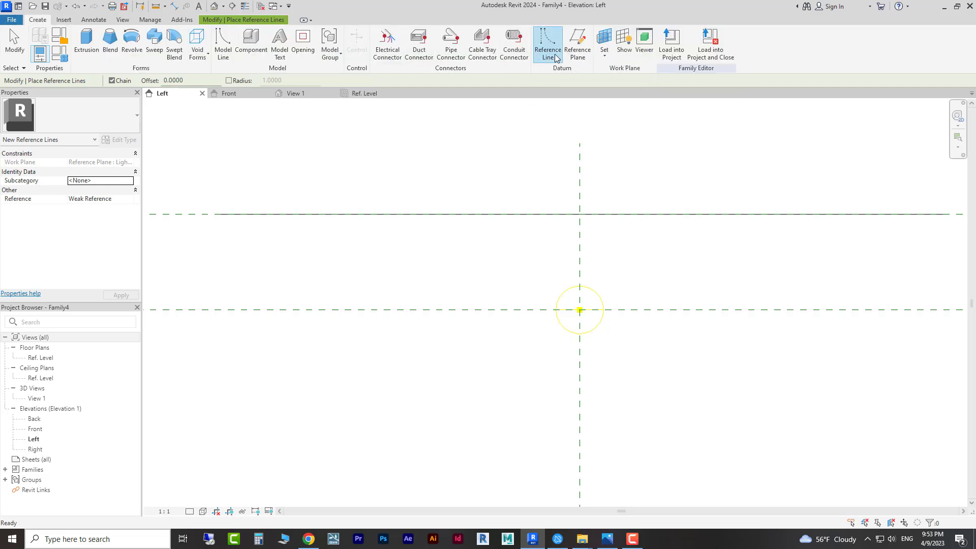
{"action": "left_click", "coordinate": [180, 82]}
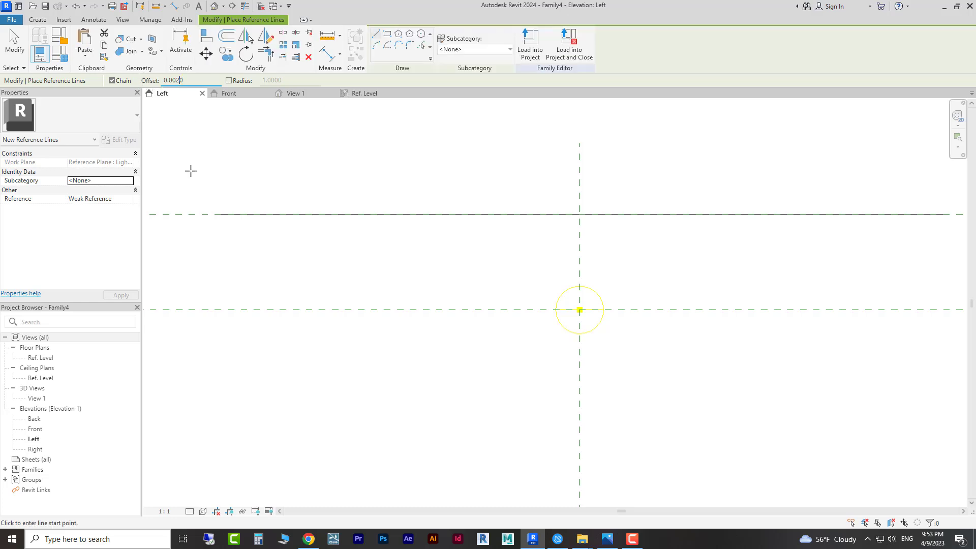
{"action": "left_click", "coordinate": [421, 45]}
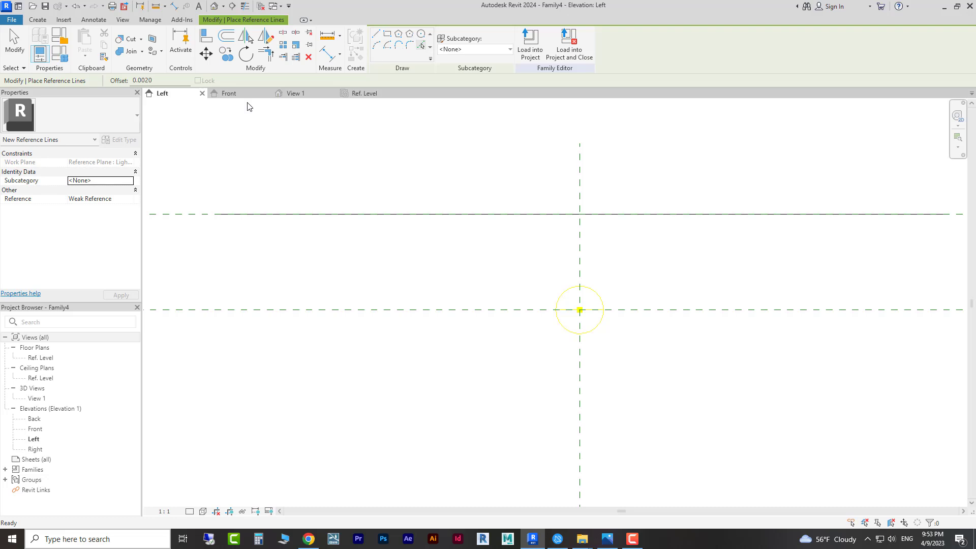
{"action": "left_click", "coordinate": [190, 216]}
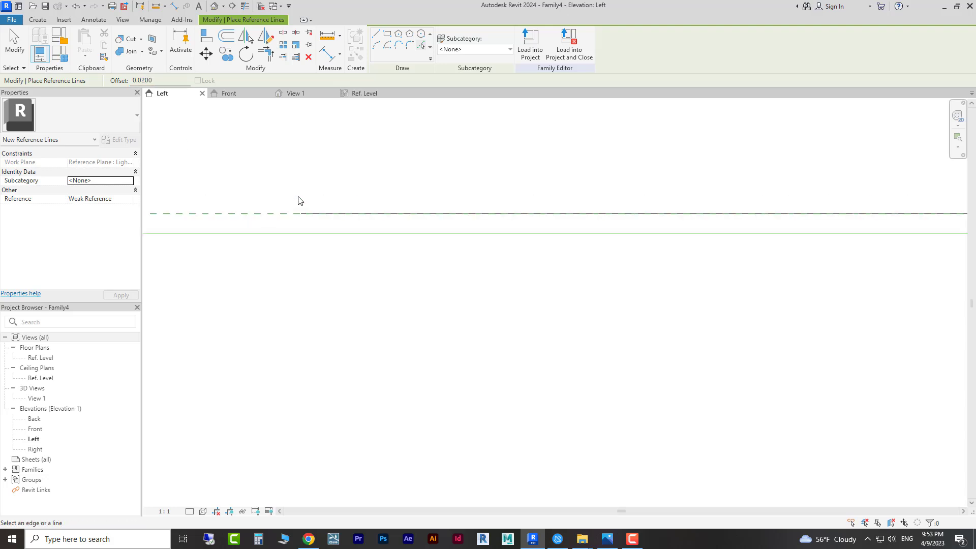
{"action": "scroll", "coordinate": [394, 218], "scroll_direction": "down", "scroll_amount": 3}
{"action": "key", "text": "Escape"}
{"action": "key", "text": "Escape"}
- Start a solid Revolve and sketch a stepped canopy boundary below the ceiling, about 0.063 wide and 0.015 high, ending on the light source axis
{"action": "scroll", "coordinate": [604, 220], "scroll_direction": "right", "scroll_amount": 3, "text": "shift"}
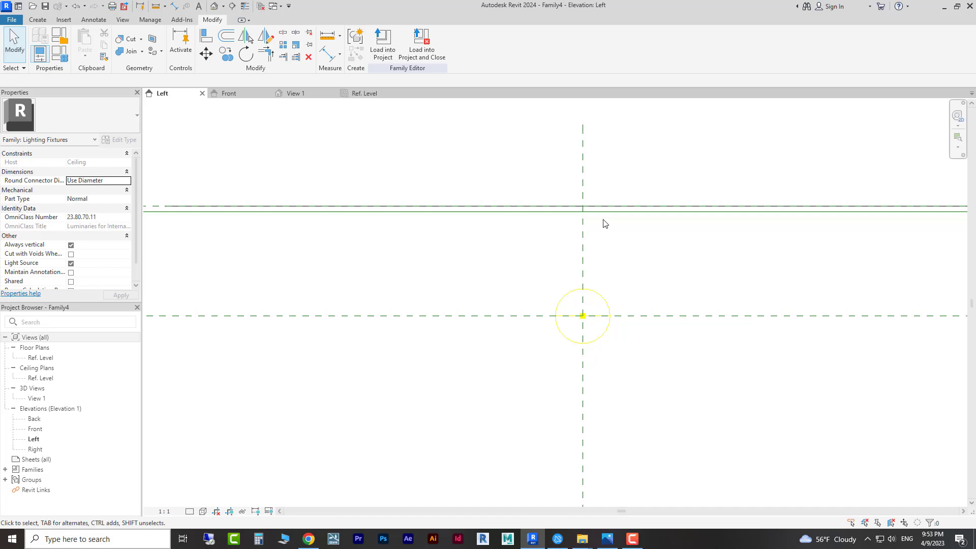
{"action": "scroll", "coordinate": [549, 211], "scroll_direction": "up", "scroll_amount": 5}
{"action": "scroll", "coordinate": [577, 203], "scroll_direction": "up", "scroll_amount": 4}
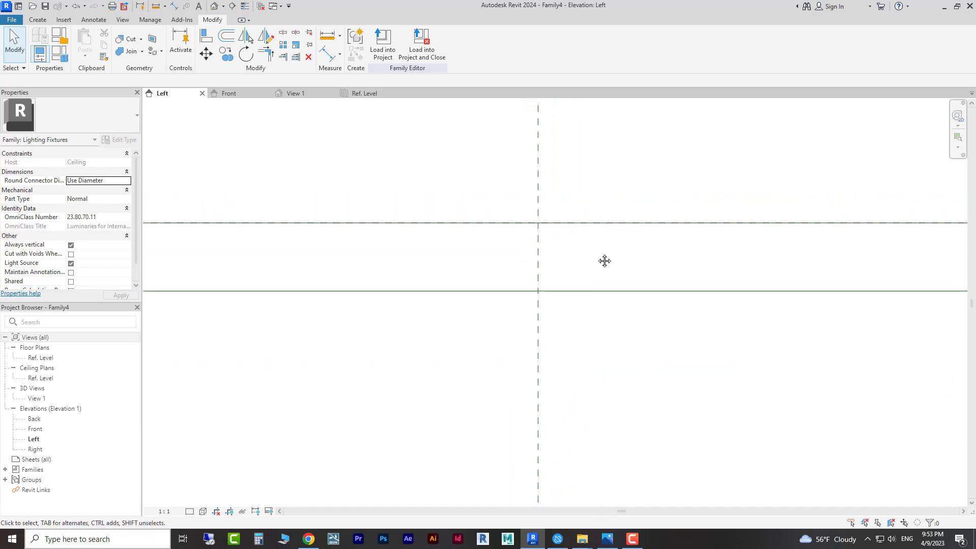
{"action": "left_click", "coordinate": [37, 20]}
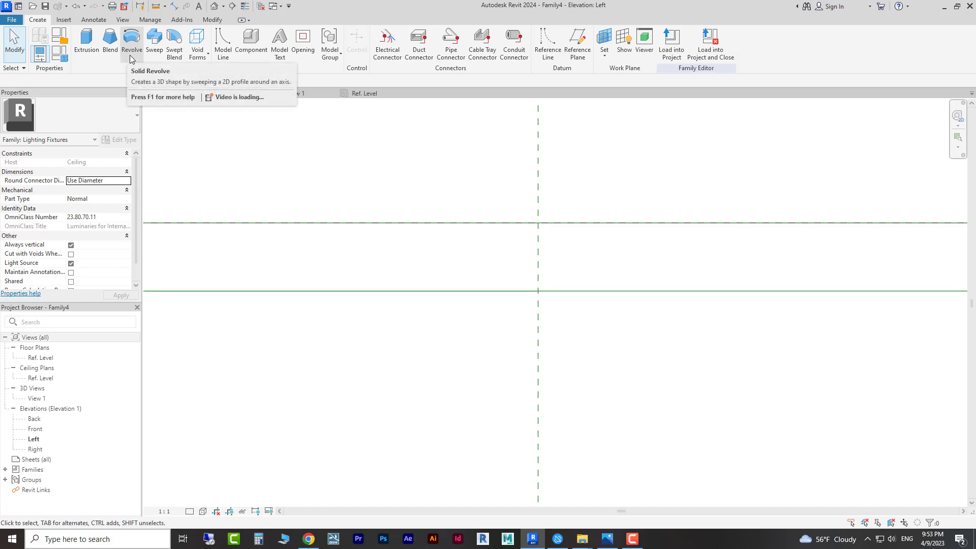
{"action": "left_click", "coordinate": [131, 41]}
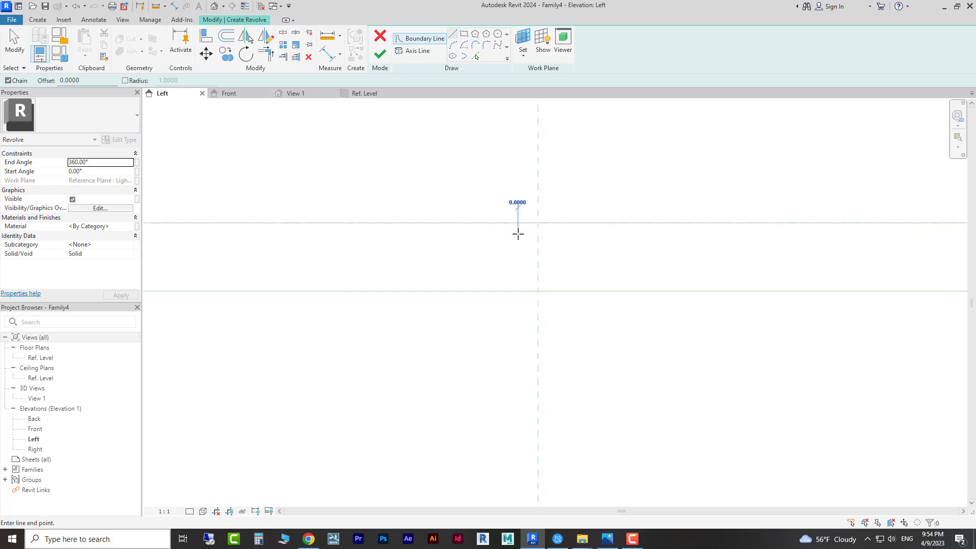
{"action": "left_click", "coordinate": [518, 233]}
{"action": "left_click", "coordinate": [324, 234]}
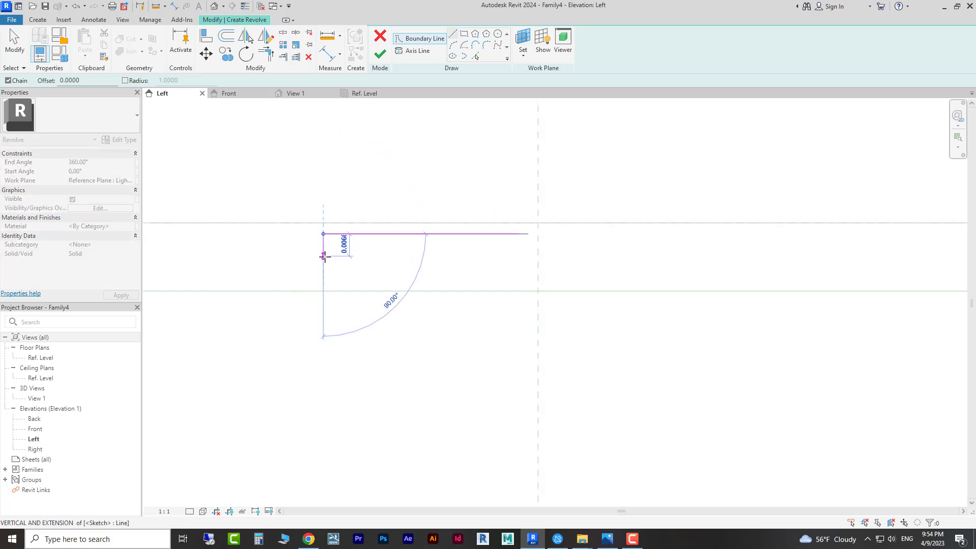
{"action": "left_click", "coordinate": [323, 260]}
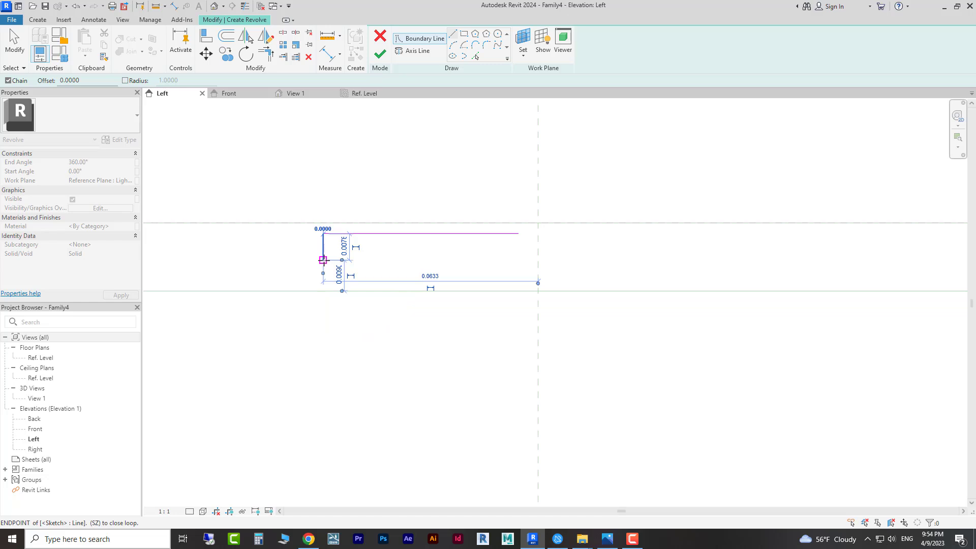
{"action": "left_click", "coordinate": [476, 260]}
{"action": "left_click", "coordinate": [476, 285]}
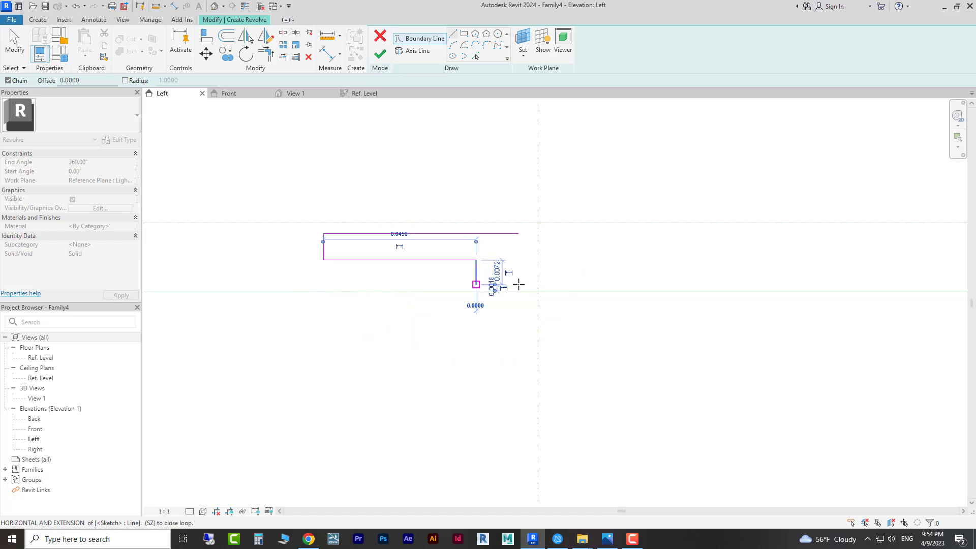
{"action": "left_click", "coordinate": [538, 285]}
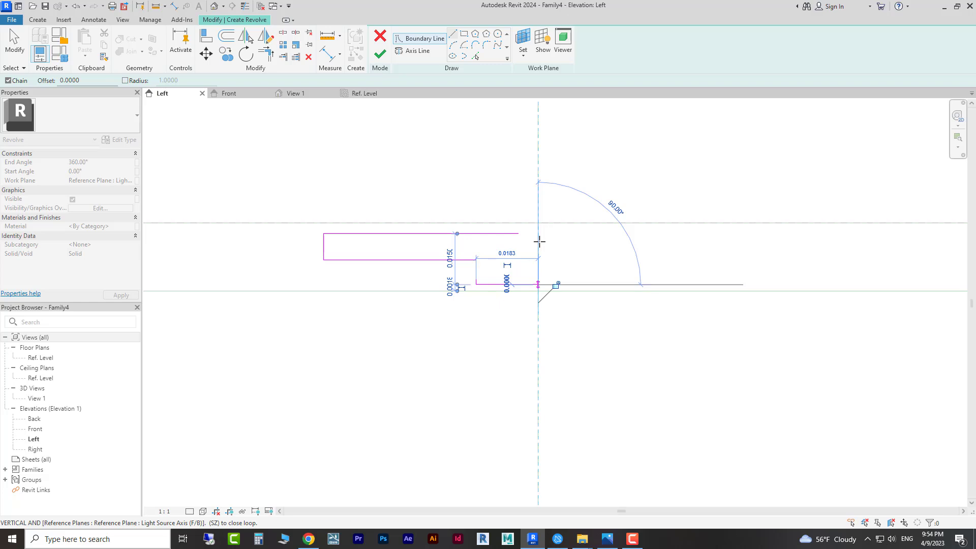
{"action": "left_click", "coordinate": [538, 234]}
{"action": "key", "text": "Escape"}
{"action": "key", "text": "Escape"}
- Trim the profile's upper horizontal line and the vertical line on the axis to a corner, closing the boundary
{"action": "left_click", "coordinate": [263, 54]}
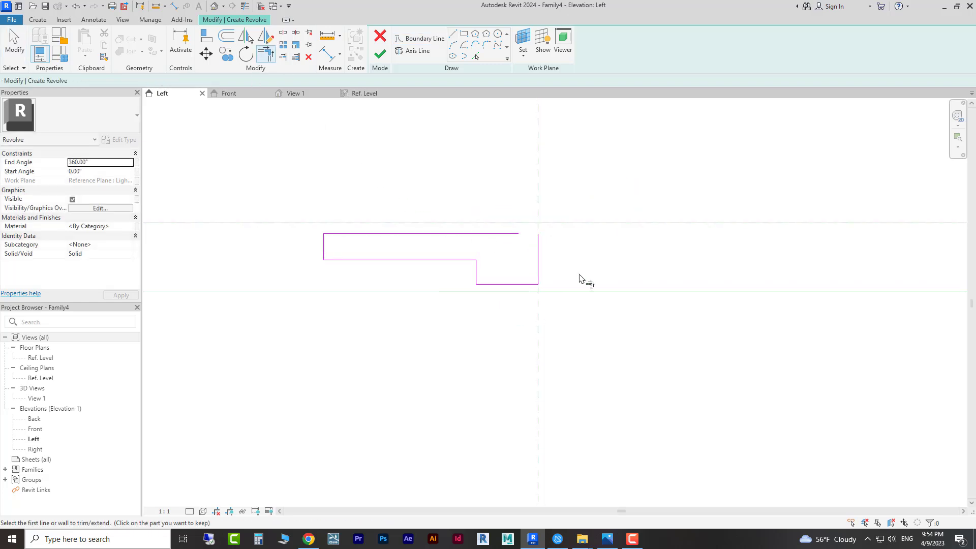
{"action": "left_click", "coordinate": [513, 234]}
{"action": "left_click", "coordinate": [538, 257]}
{"action": "middle_click_drag", "start_coordinate": [585, 262], "coordinate": [593, 256]}
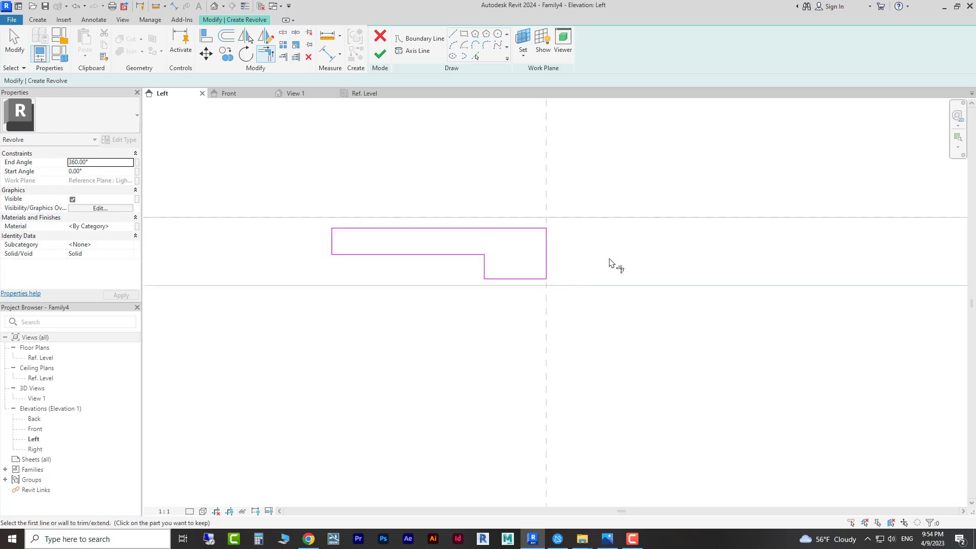
- Align the canopy profile's lowest edge to the reference line below the ceiling and lock it
{"action": "left_click", "coordinate": [206, 35]}
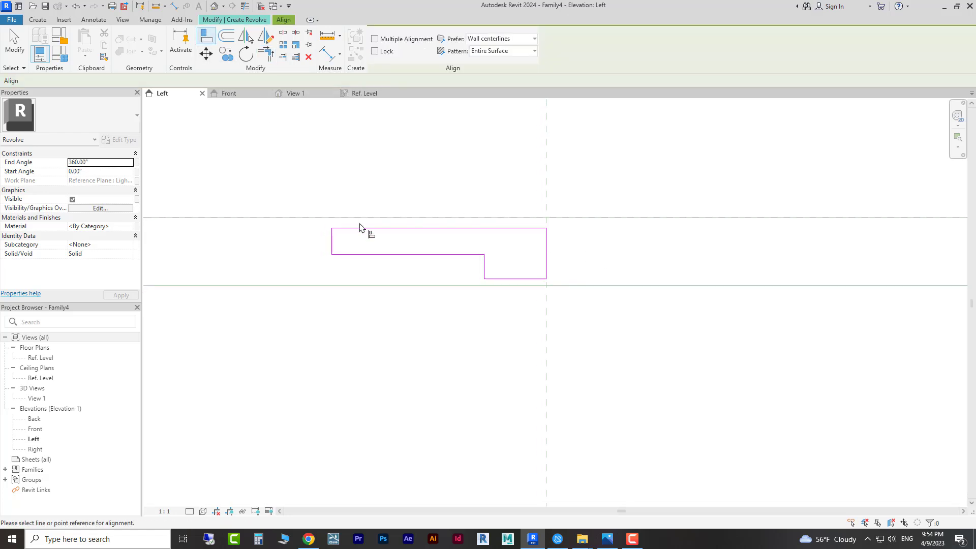
{"action": "left_click", "coordinate": [515, 287]}
{"action": "left_click", "coordinate": [523, 280]}
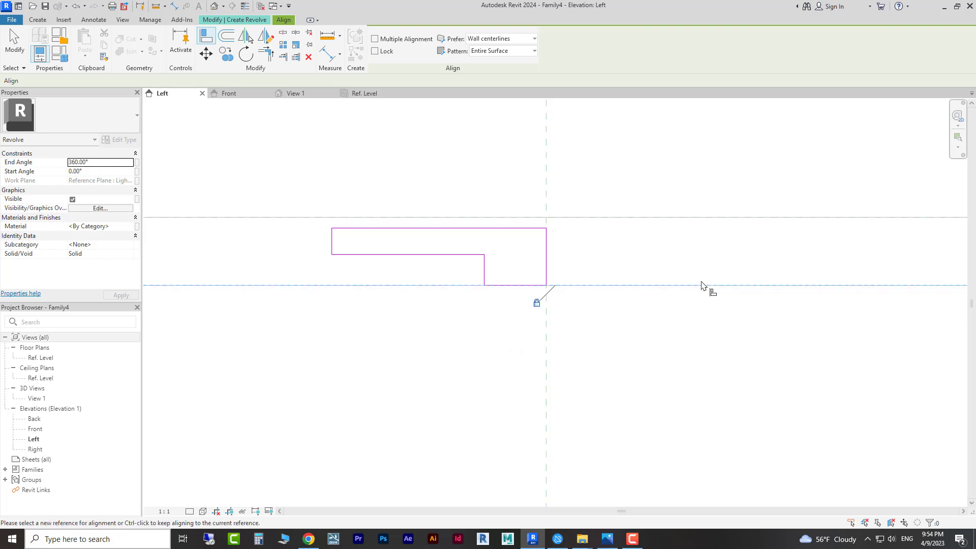
- Align the canopy profile's upper edge to the Ceiling reference plane and lock the alignment
{"action": "scroll", "coordinate": [704, 285], "scroll_direction": "down", "scroll_amount": 3}
{"action": "left_click", "coordinate": [457, 282]}
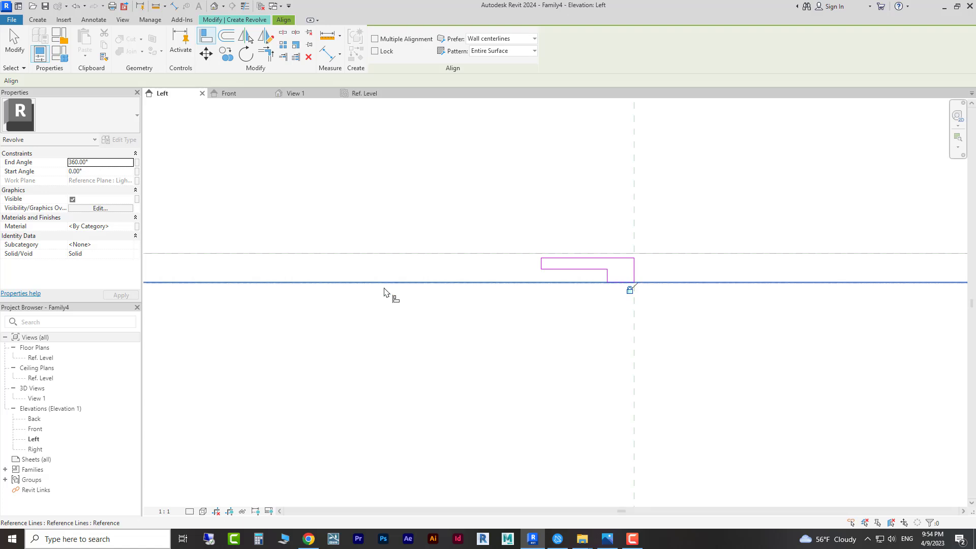
{"action": "middle_click_drag", "start_coordinate": [432, 291], "coordinate": [587, 290]}
{"action": "scroll", "coordinate": [592, 282], "scroll_direction": "down", "scroll_amount": 3}
{"action": "middle_click_drag", "start_coordinate": [419, 275], "coordinate": [702, 274]}
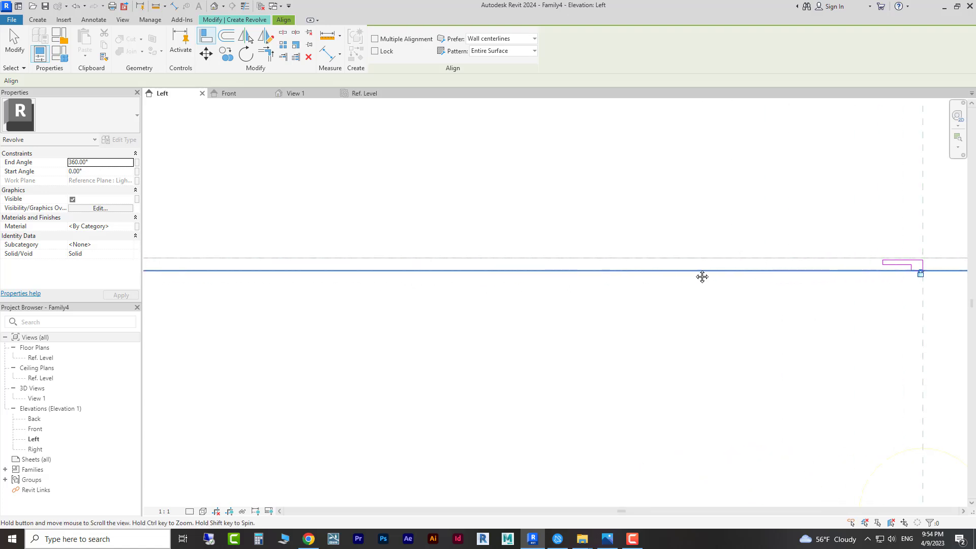
{"action": "scroll", "coordinate": [356, 280], "scroll_direction": "up", "scroll_amount": 2}
{"action": "middle_click_drag", "start_coordinate": [331, 283], "coordinate": [396, 281]}
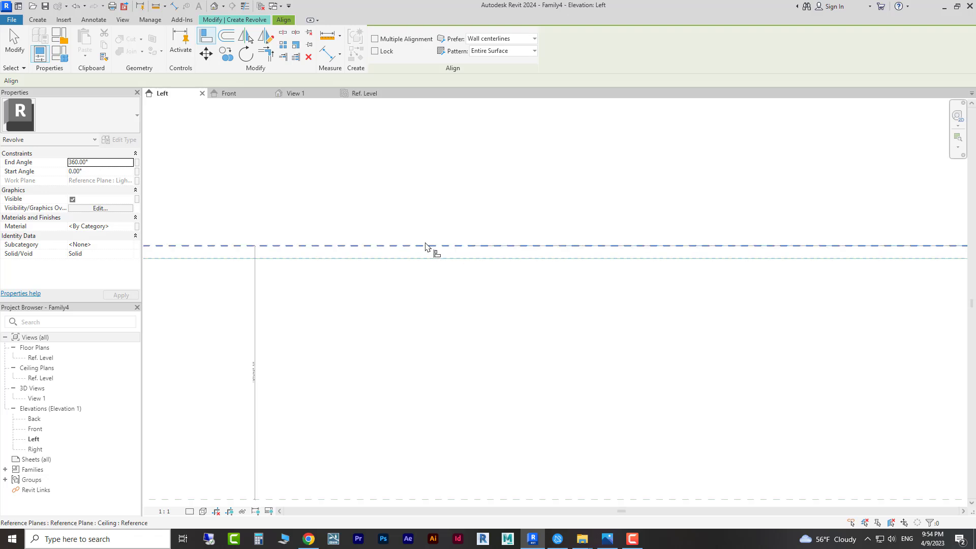
{"action": "left_click", "coordinate": [420, 249]}
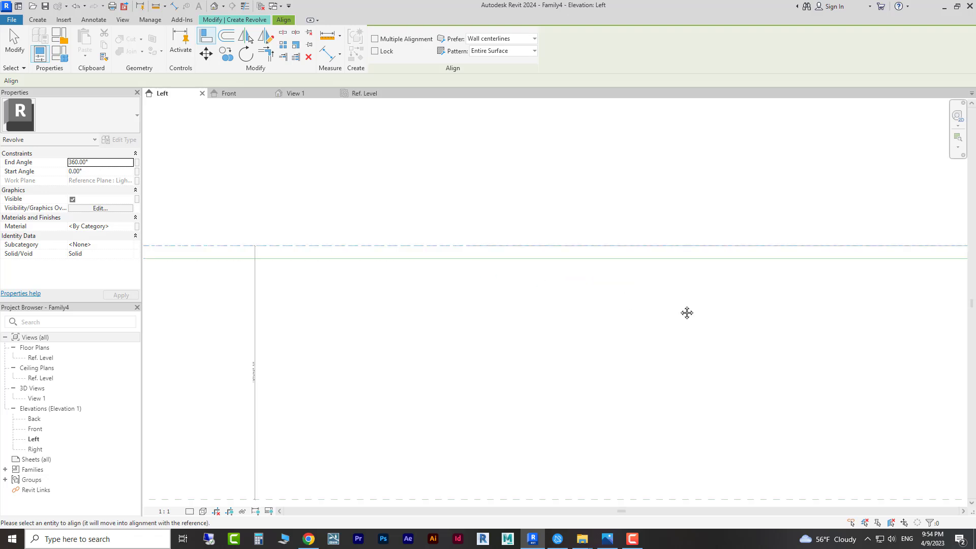
{"action": "middle_click_drag", "start_coordinate": [686, 311], "coordinate": [389, 276]}
{"action": "scroll", "coordinate": [367, 264], "scroll_direction": "up", "scroll_amount": 5}
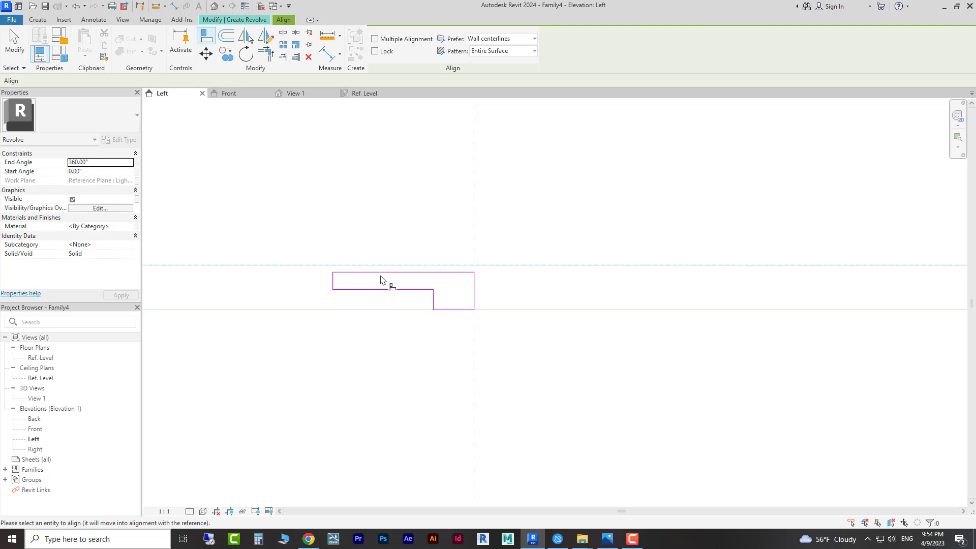
{"action": "left_click", "coordinate": [384, 271]}
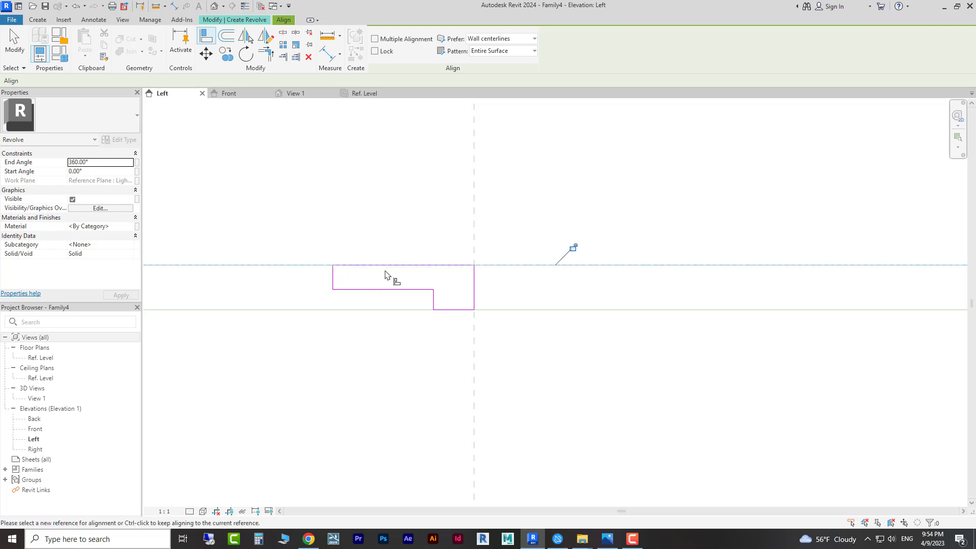
{"action": "left_click", "coordinate": [573, 249]}
- Draw a vertical axis line on the light source axis above the profile and finish the 360° canopy revolve
{"action": "left_click", "coordinate": [248, 21]}
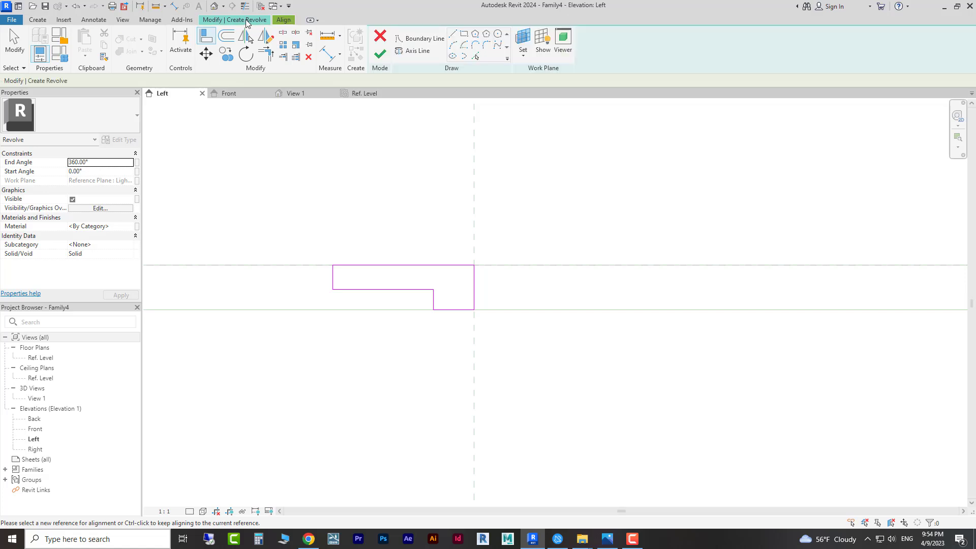
{"action": "left_click", "coordinate": [414, 55]}
{"action": "left_click", "coordinate": [474, 142]}
{"action": "left_click", "coordinate": [474, 233]}
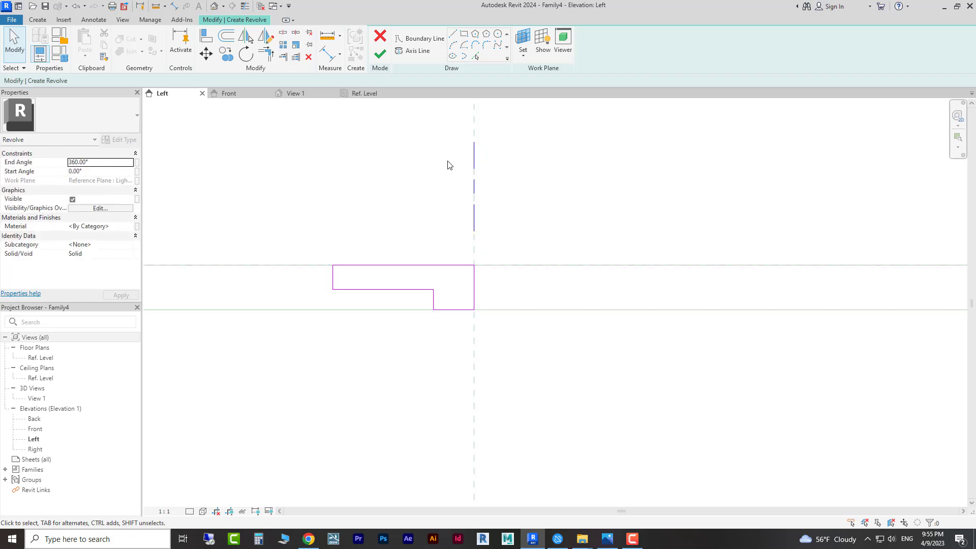
{"action": "left_click", "coordinate": [379, 57]}
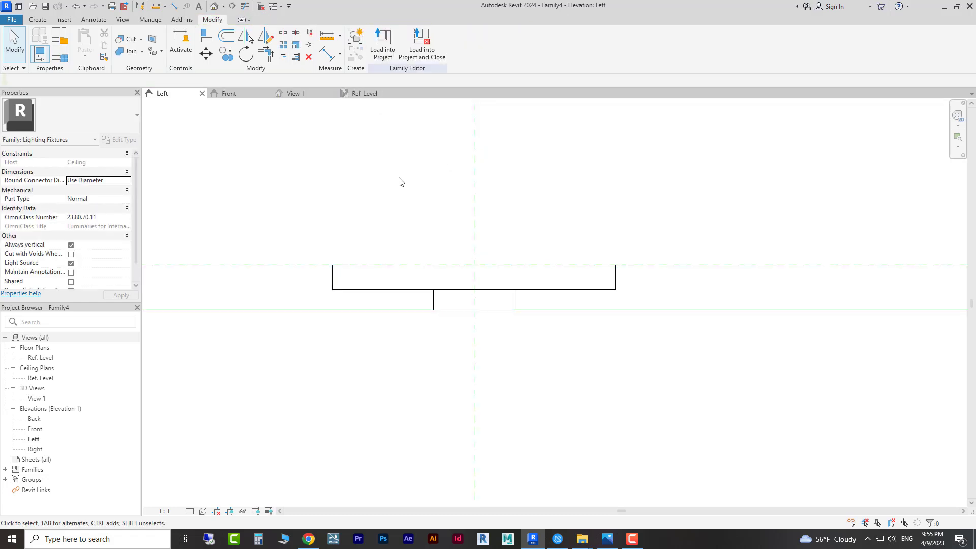
{"action": "scroll", "coordinate": [610, 199], "scroll_direction": "down", "scroll_amount": 2}
{"action": "scroll", "coordinate": [539, 225], "scroll_direction": "down", "scroll_amount": 3}
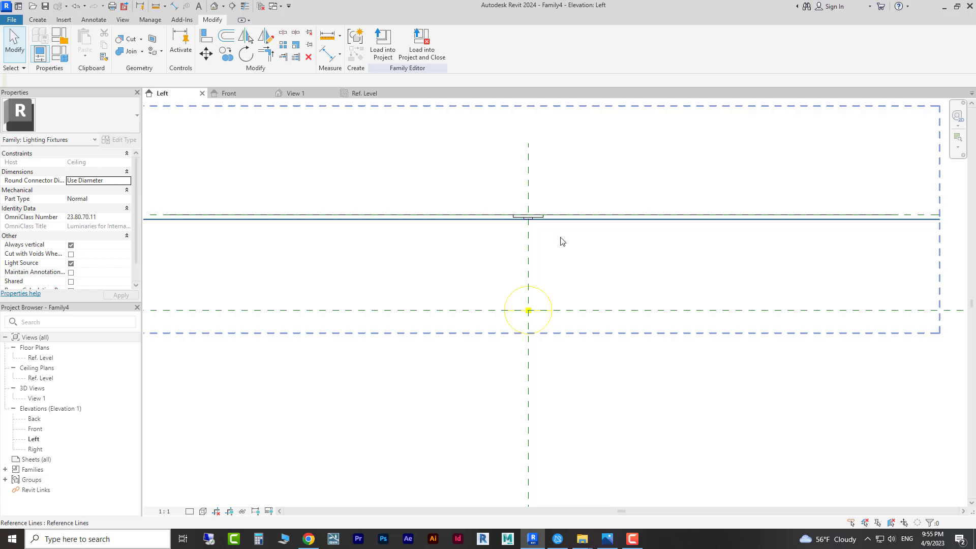
{"action": "scroll", "coordinate": [543, 241], "scroll_direction": "up", "scroll_amount": 3}
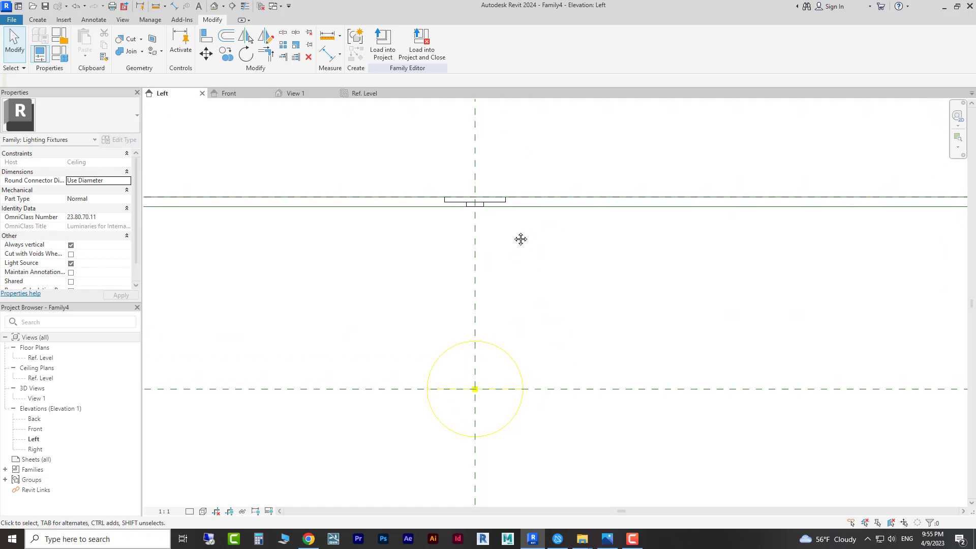
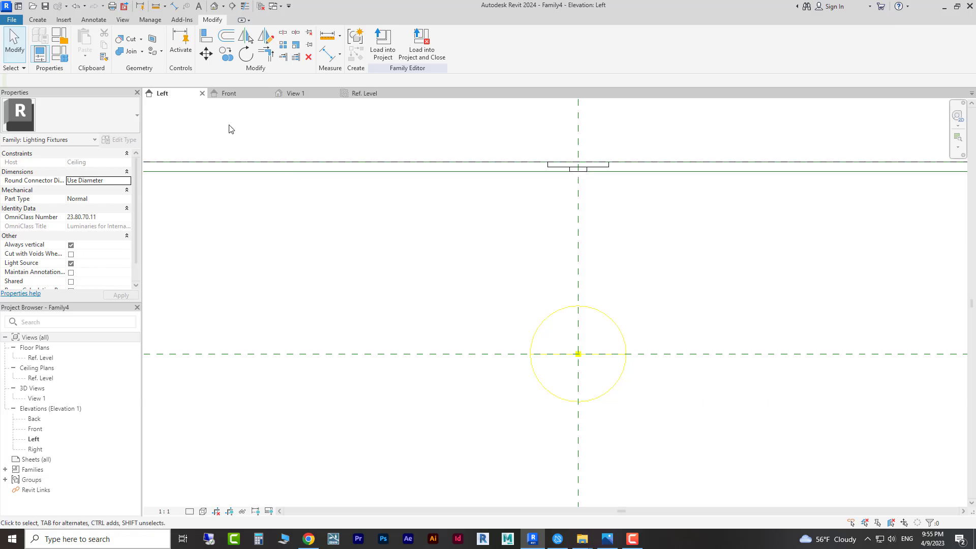
{"action": "left_click", "coordinate": [42, 20]}
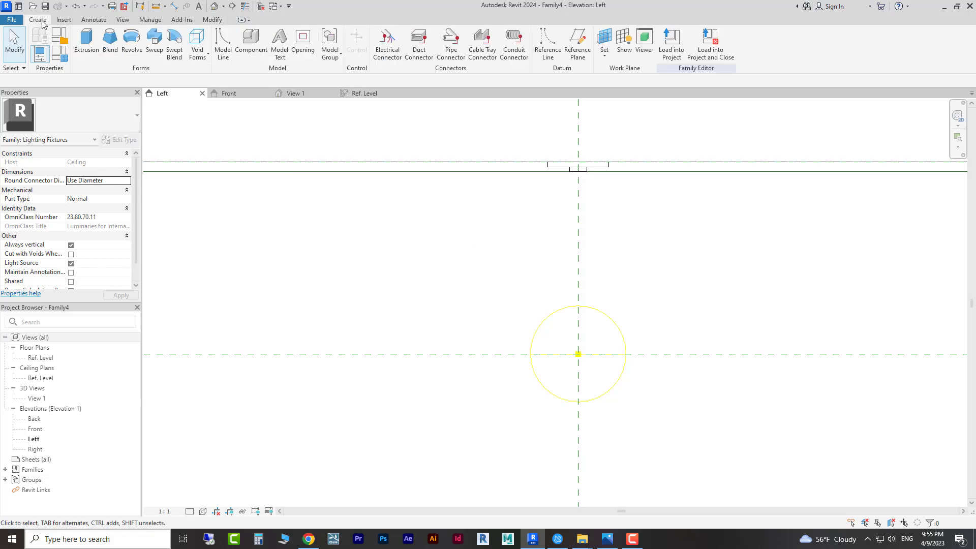
{"action": "left_click", "coordinate": [92, 57]}
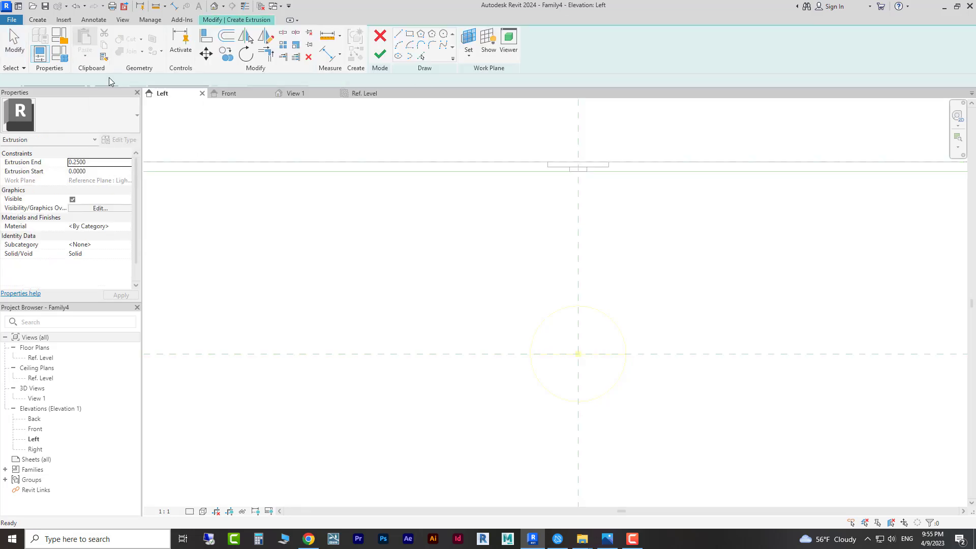
{"action": "left_click", "coordinate": [369, 96]}
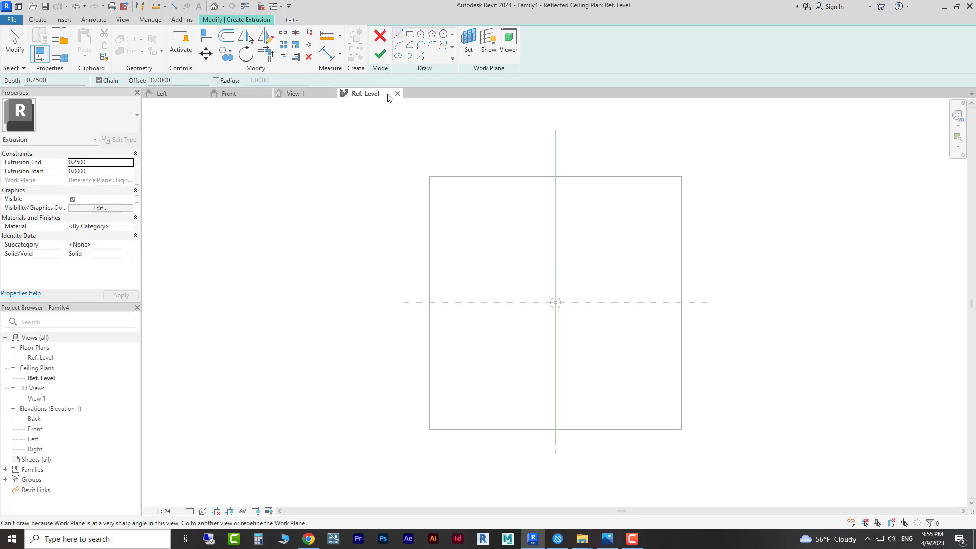
{"action": "middle_click_drag", "start_coordinate": [576, 274], "coordinate": [436, 283]}
{"action": "scroll", "coordinate": [433, 298], "scroll_direction": "up", "scroll_amount": 5}
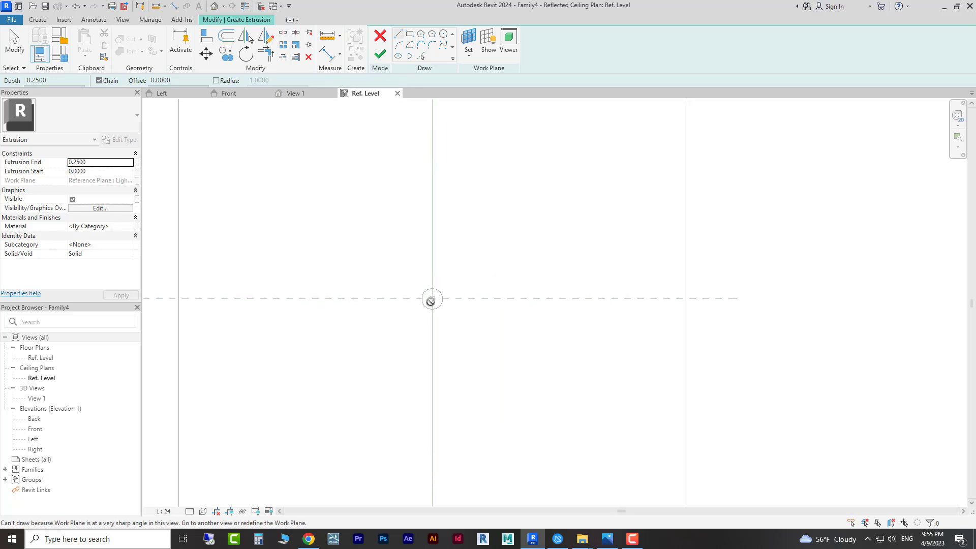
{"action": "left_click", "coordinate": [380, 37]}
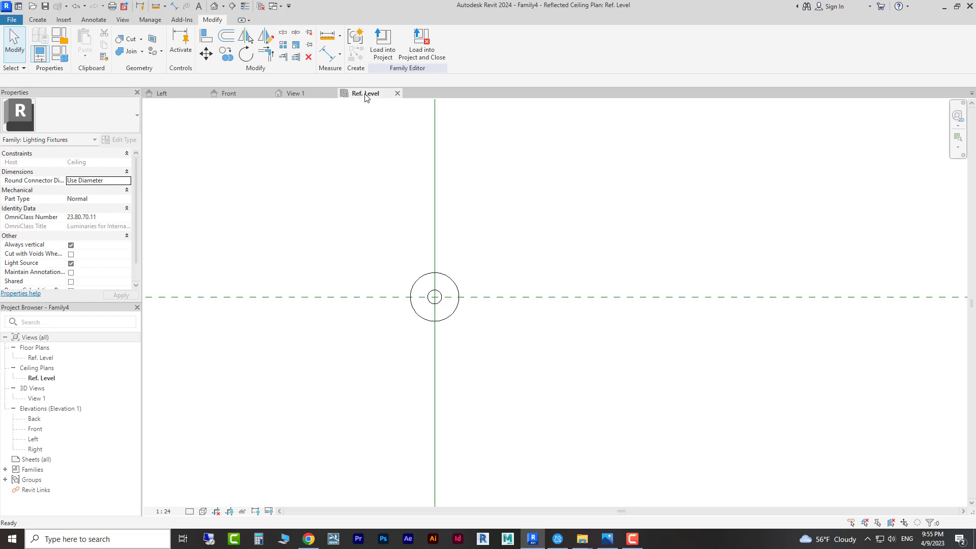
- In the Ref. Level ceiling plan, create a 0.25 deep cord extrusion from a circle of radius 0.01 centred on the canopy
{"action": "left_click", "coordinate": [38, 20]}
{"action": "left_click", "coordinate": [87, 43]}
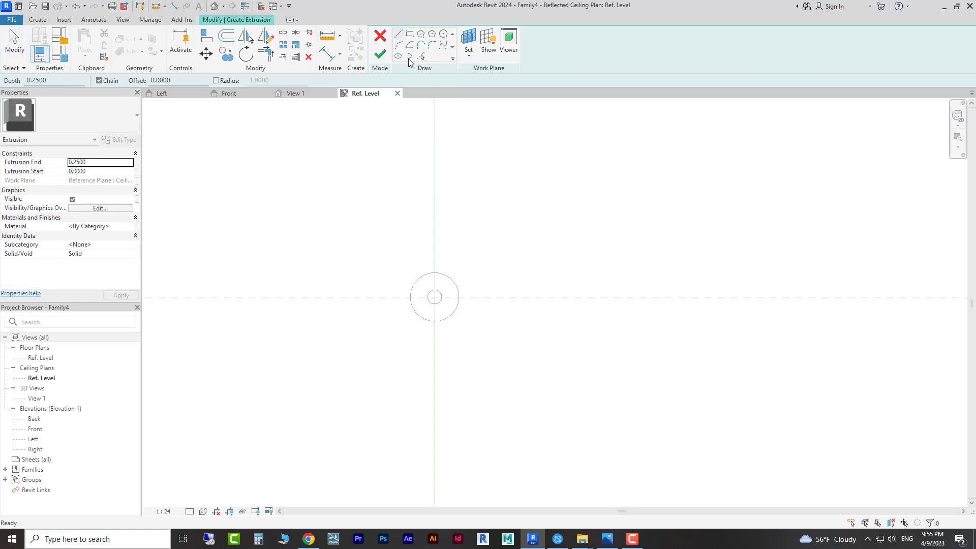
{"action": "left_click", "coordinate": [444, 34]}
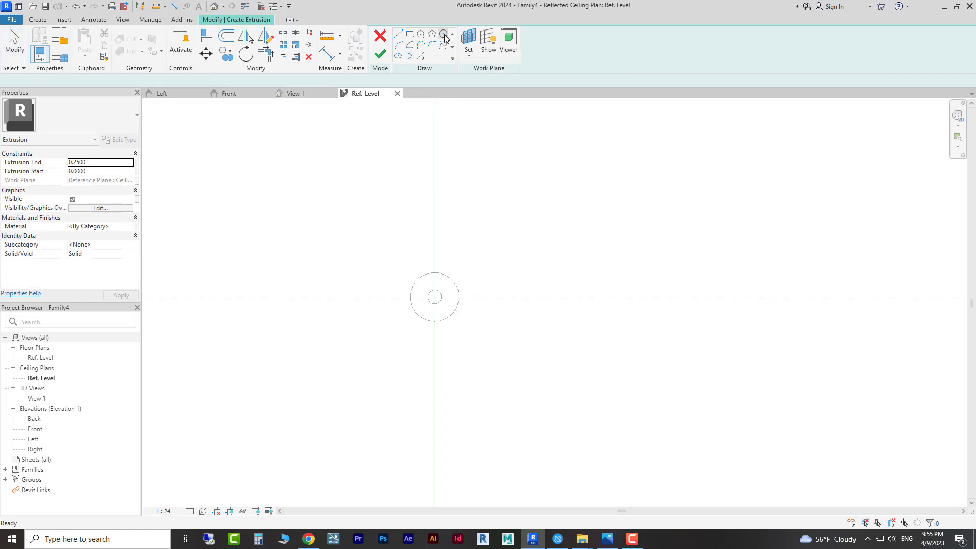
{"action": "scroll", "coordinate": [419, 304], "scroll_direction": "up", "scroll_amount": 2}
{"action": "scroll", "coordinate": [457, 286], "scroll_direction": "up", "scroll_amount": 3}
{"action": "left_click", "coordinate": [443, 295]}
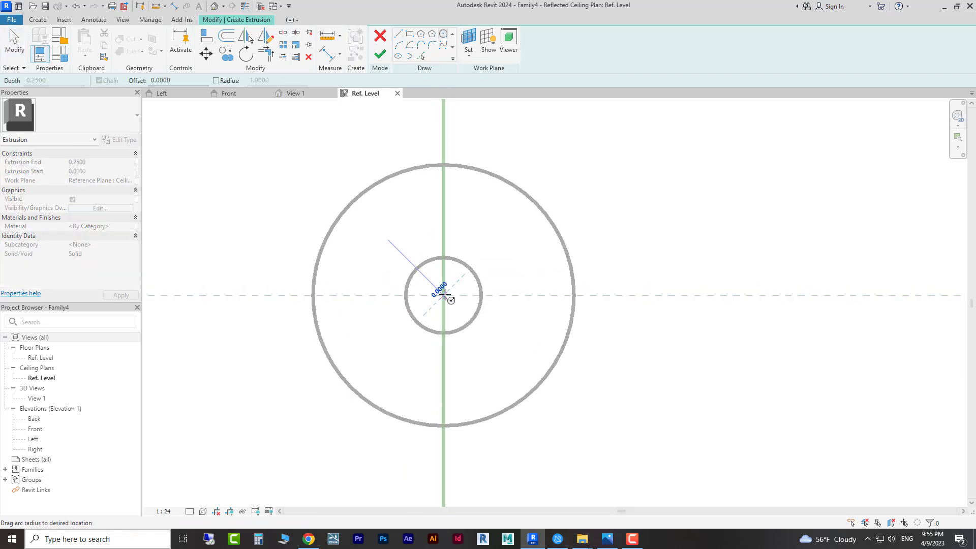
{"action": "left_click", "coordinate": [460, 286]}
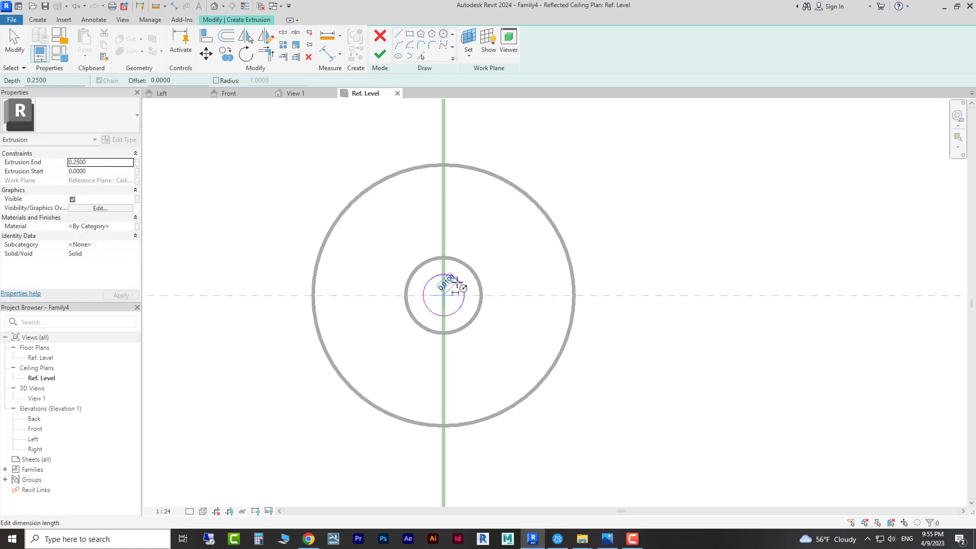
{"action": "left_click", "coordinate": [379, 56]}
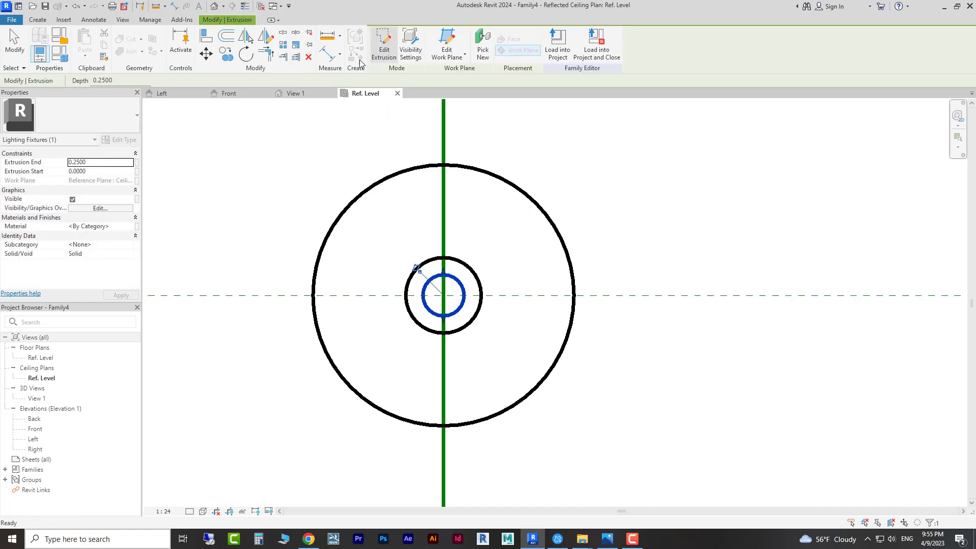
- In the Left elevation, move the cord extrusion's ends below the canopy, to about -0.062 and -0.181
{"action": "left_click", "coordinate": [169, 96]}
{"action": "scroll", "coordinate": [488, 300], "scroll_direction": "down", "scroll_amount": 3}
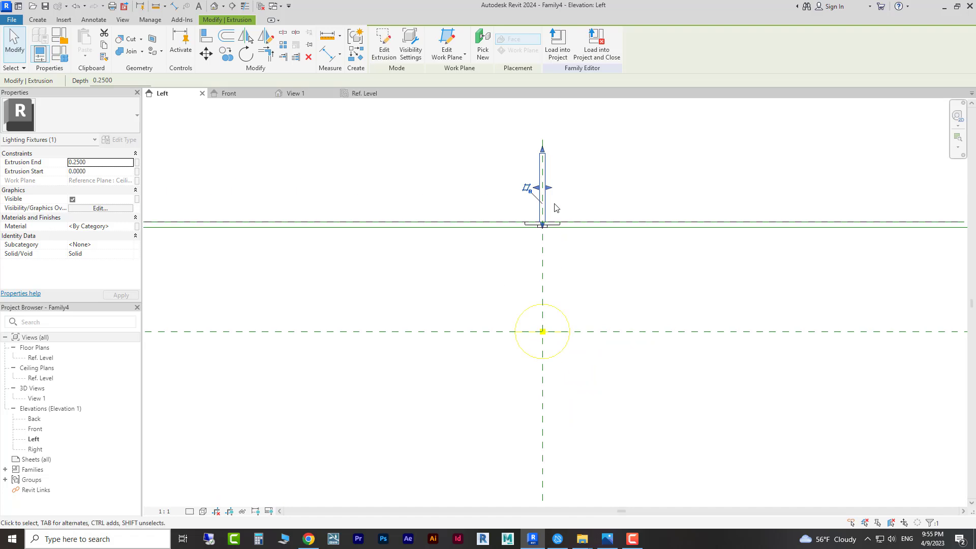
{"action": "scroll", "coordinate": [544, 198], "scroll_direction": "up", "scroll_amount": 3}
{"action": "left_click_drag", "start_coordinate": [534, 256], "coordinate": [557, 269]}
- Edit the cord extrusion's sketch in the reflected ceiling plan, shrinking its circle to a radius of about 0.0026, and finish it
{"action": "left_click", "coordinate": [384, 51]}
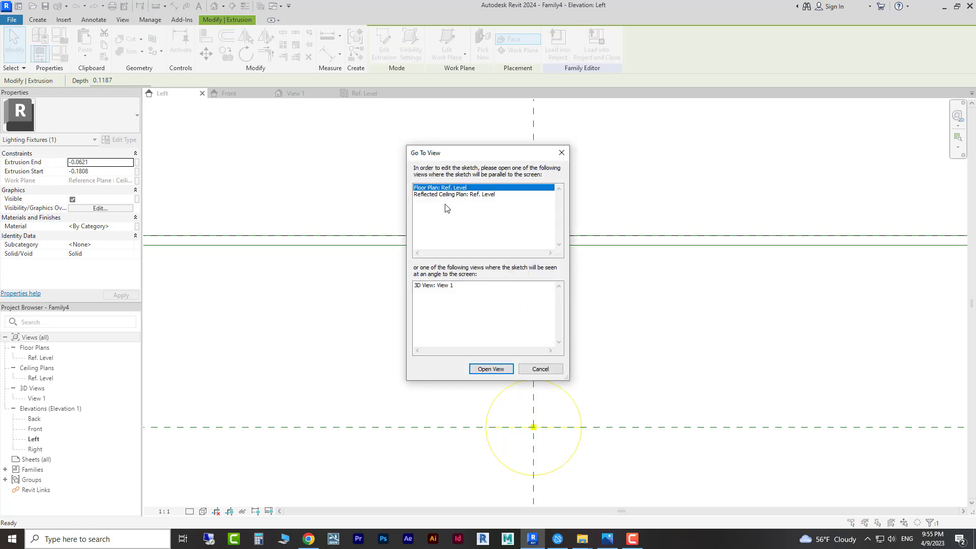
{"action": "left_click", "coordinate": [448, 201]}
{"action": "left_click", "coordinate": [491, 370]}
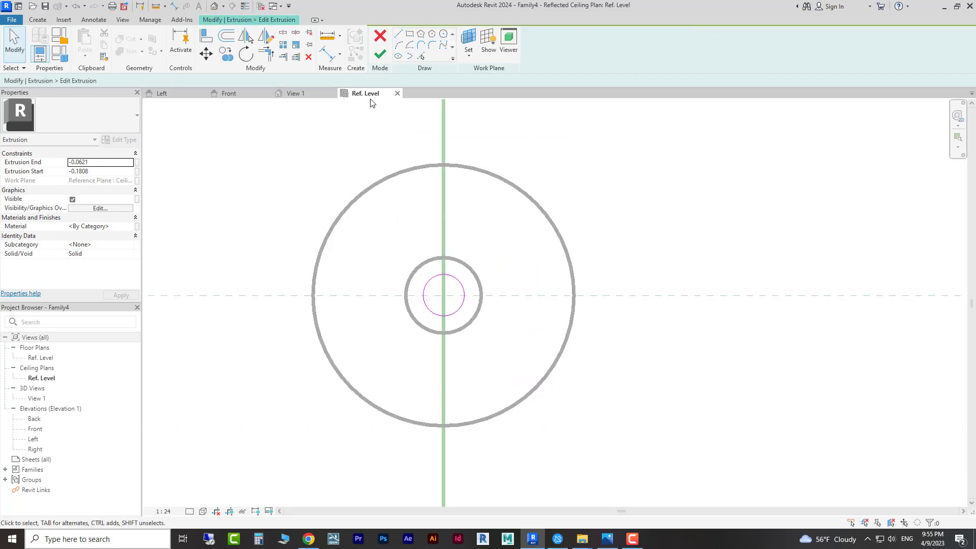
{"action": "left_click", "coordinate": [448, 277]}
{"action": "scroll", "coordinate": [447, 285], "scroll_direction": "up", "scroll_amount": 4}
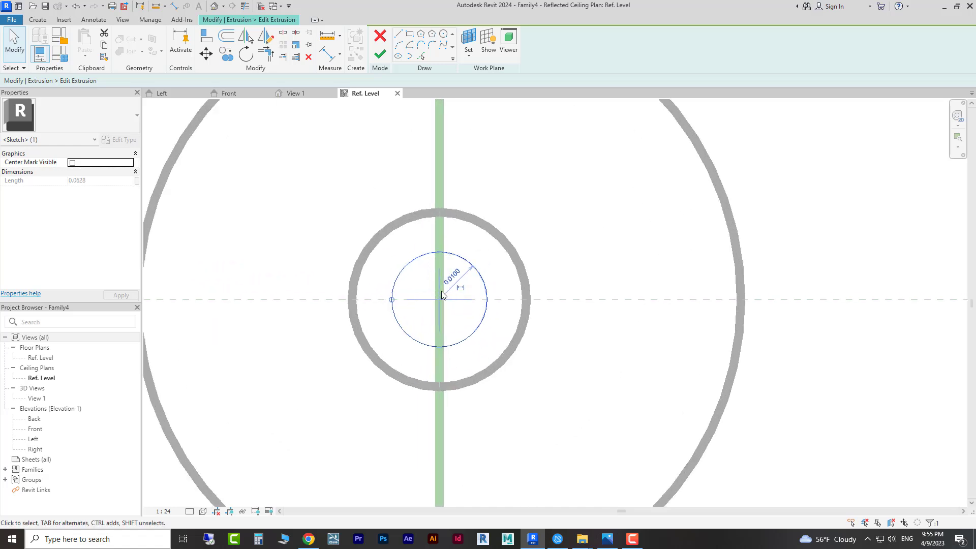
{"action": "left_click_drag", "start_coordinate": [391, 304], "coordinate": [428, 302]}
{"action": "left_click", "coordinate": [380, 54]}
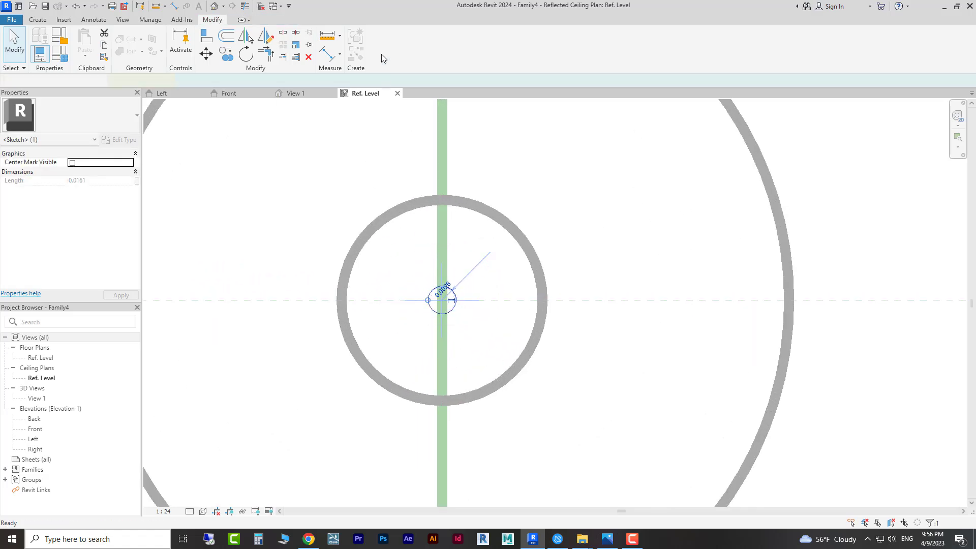
- In the Left elevation, draw two parallel horizontal reference lines, each about 0.485 long, between the cord and the light source centre
{"action": "left_click", "coordinate": [162, 93]}
{"action": "left_click", "coordinate": [575, 311]}
{"action": "middle_click_drag", "start_coordinate": [578, 316], "coordinate": [513, 234]}
{"action": "scroll", "coordinate": [560, 255], "scroll_direction": "up", "scroll_amount": 3}
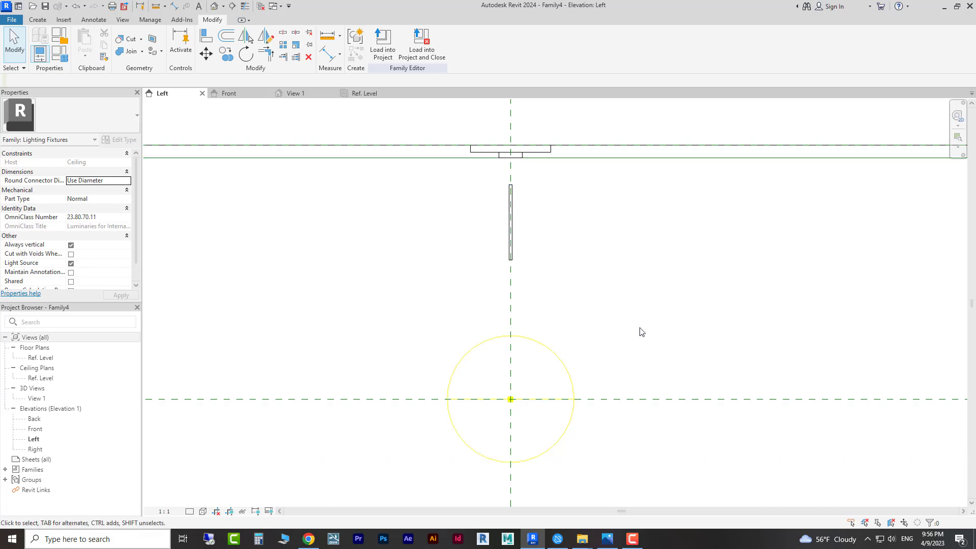
{"action": "left_click", "coordinate": [39, 21]}
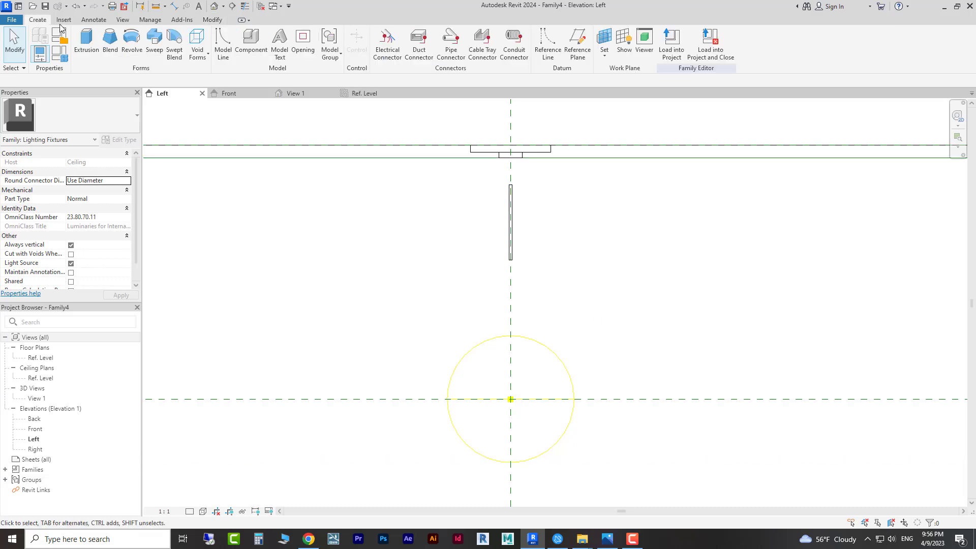
{"action": "left_click", "coordinate": [548, 42]}
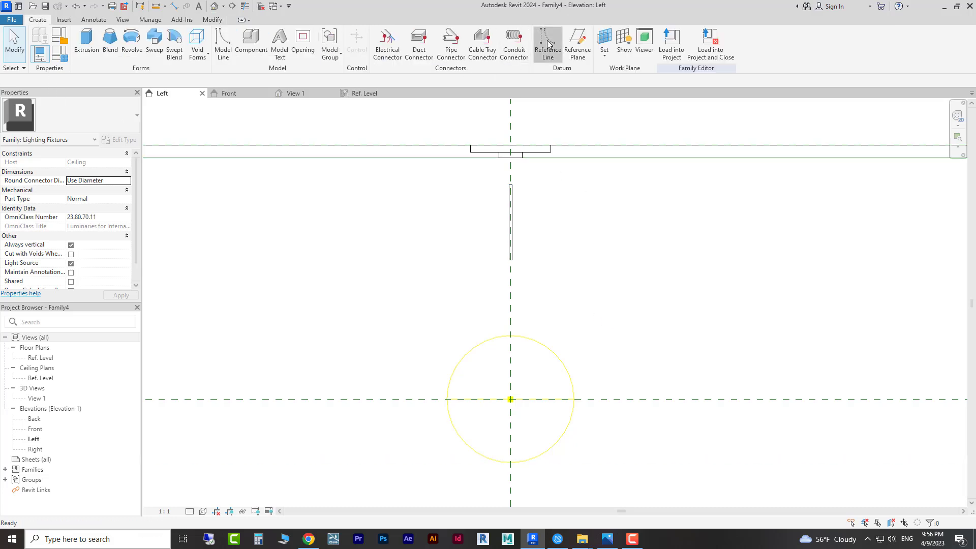
{"action": "left_click", "coordinate": [371, 324]}
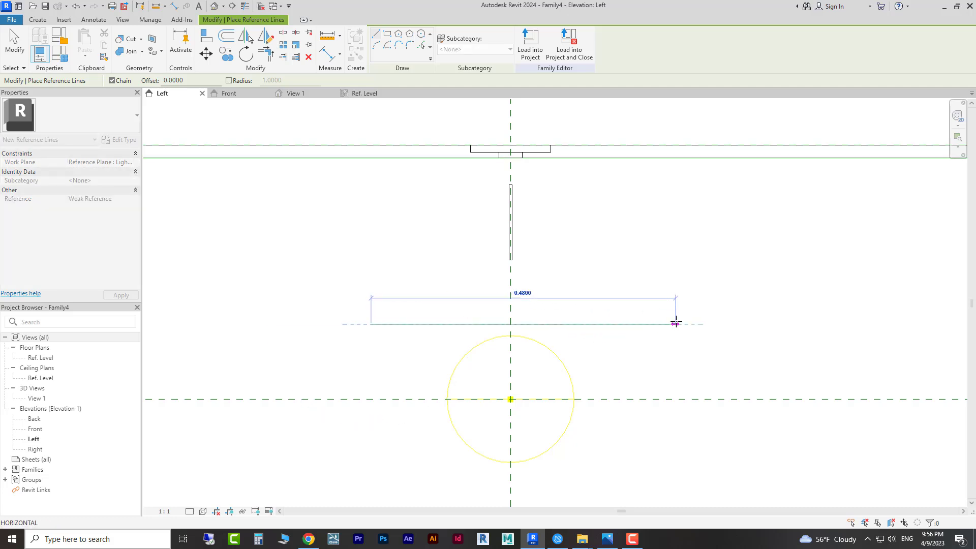
{"action": "left_click", "coordinate": [679, 323]}
{"action": "key", "text": "Escape"}
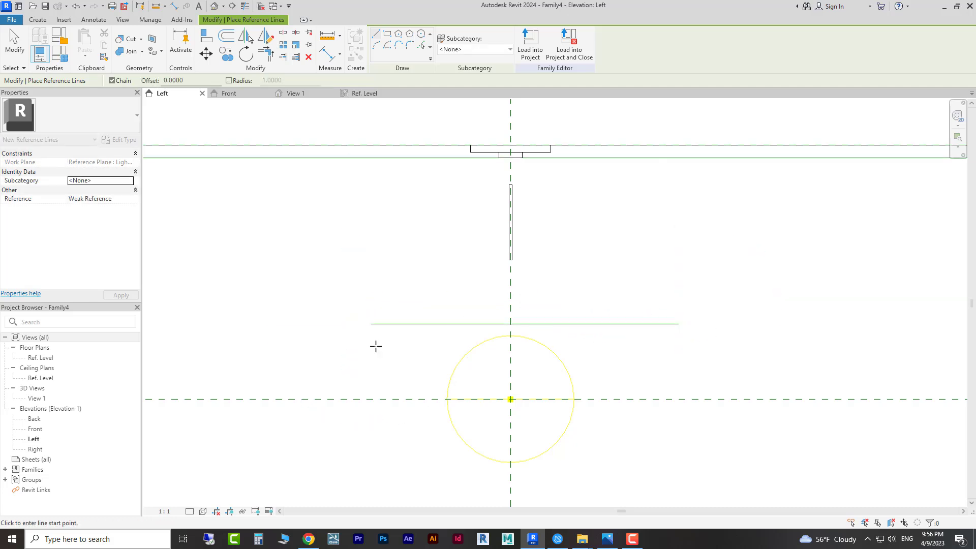
{"action": "left_click", "coordinate": [371, 353]}
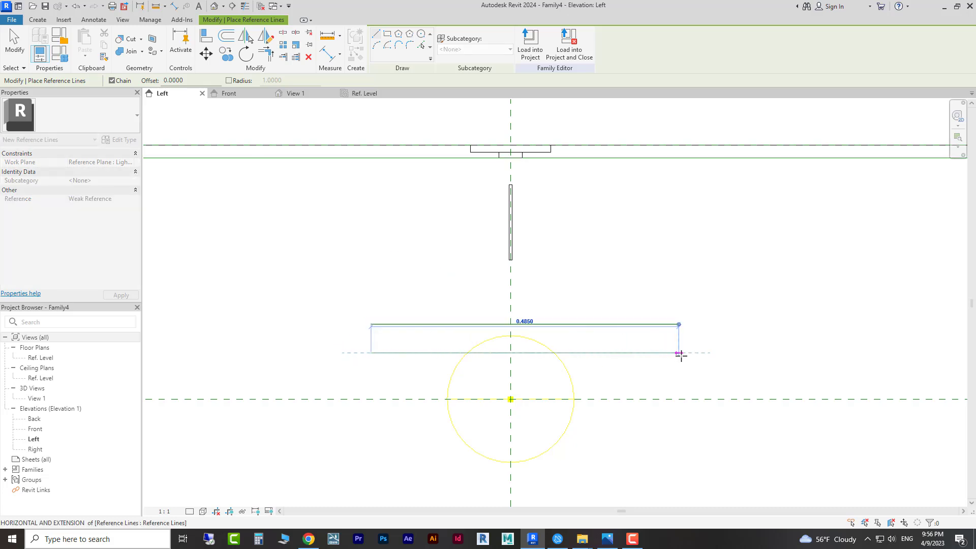
{"action": "left_click", "coordinate": [679, 354]}
{"action": "key", "text": "Escape"}
{"action": "key", "text": "Escape"}
- Shift both new reference lines slightly upward together, closer to the cord's lower end
{"action": "left_click_drag", "start_coordinate": [430, 301], "coordinate": [385, 356]}
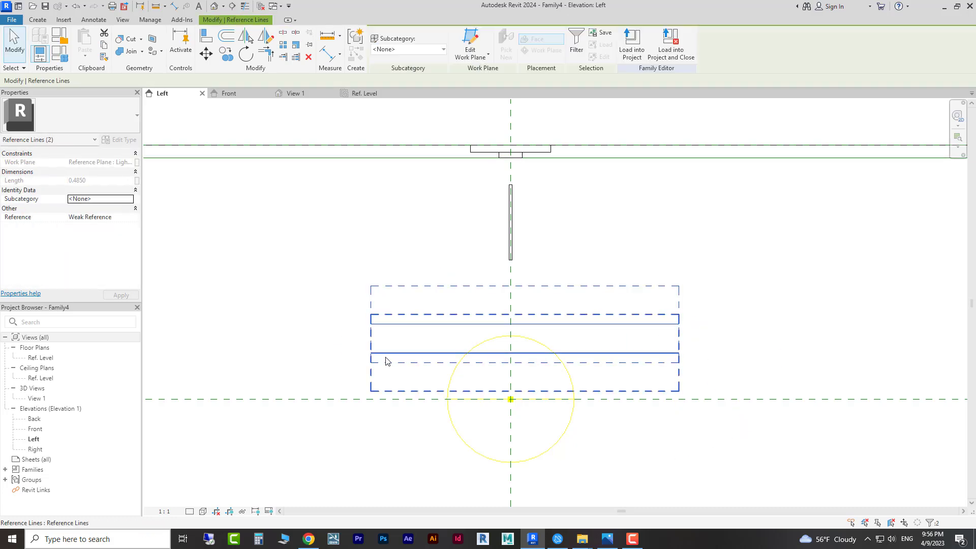
{"action": "key", "text": "Up"}
{"action": "key", "text": "Up"}
{"action": "key", "text": "Up"}
{"action": "key", "text": "Up"}
{"action": "key", "text": "Up"}
{"action": "key", "text": "Up"}
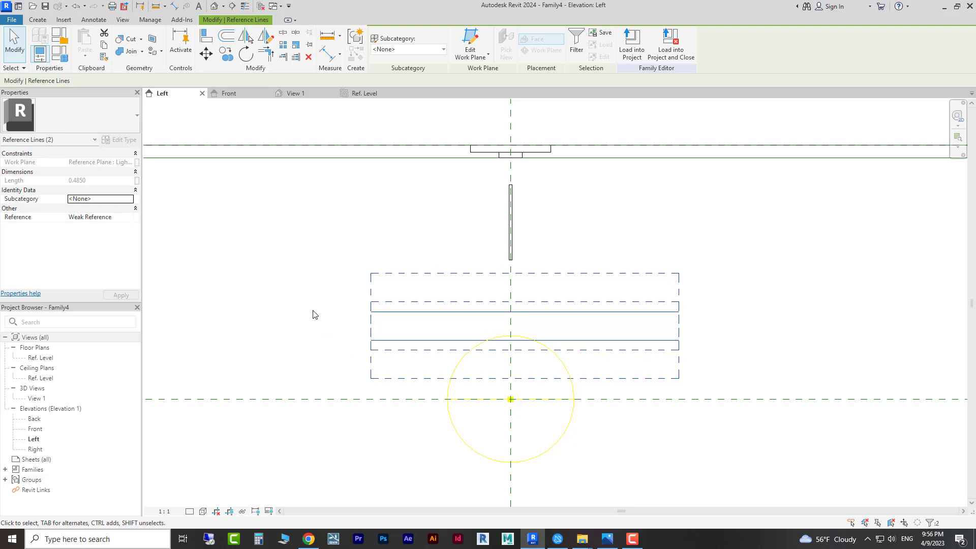
{"action": "key", "text": "Escape"}
- Begin a revolve between the two reference lines and sketch the profile's narrow upper step beside the axis, with a 0.0100 horizontal shoulder
{"action": "middle_click_drag", "start_coordinate": [448, 295], "coordinate": [460, 261]}
{"action": "scroll", "coordinate": [463, 270], "scroll_direction": "up", "scroll_amount": 1}
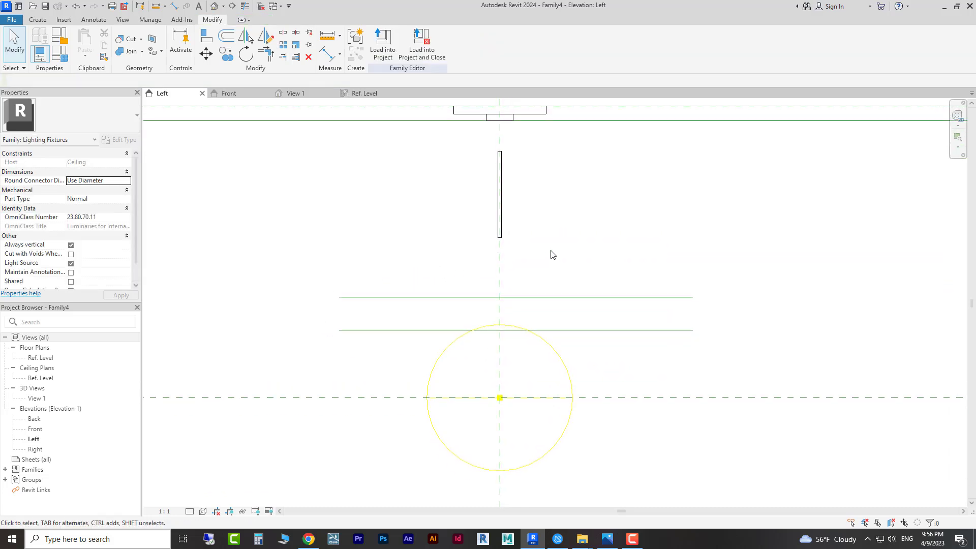
{"action": "middle_click_drag", "start_coordinate": [552, 253], "coordinate": [543, 280]}
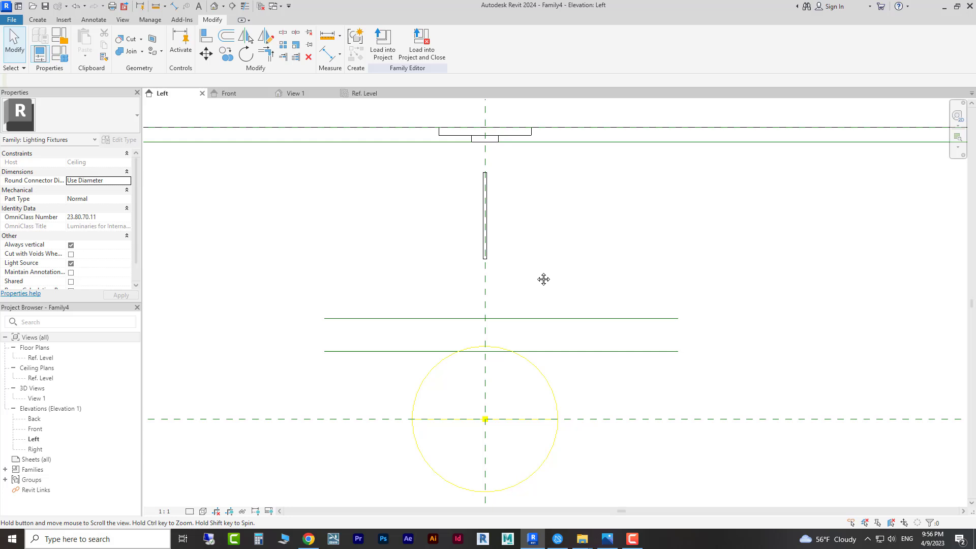
{"action": "left_click", "coordinate": [41, 20]}
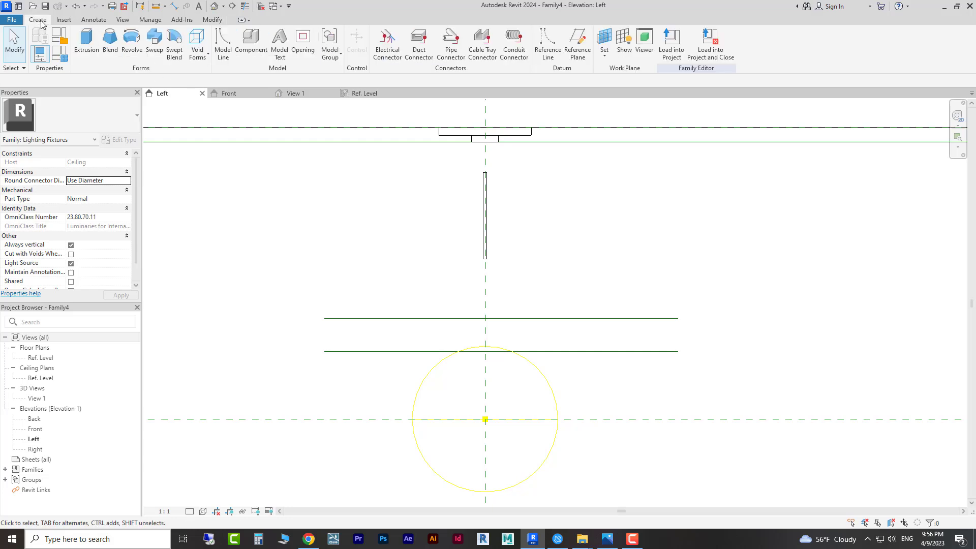
{"action": "left_click", "coordinate": [129, 53]}
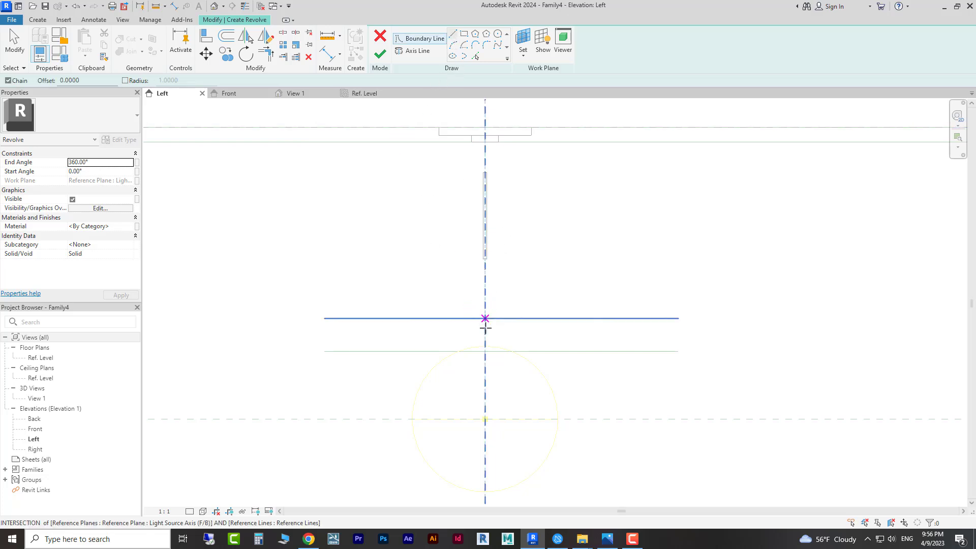
{"action": "scroll", "coordinate": [484, 320], "scroll_direction": "up", "scroll_amount": 3}
{"action": "middle_click_drag", "start_coordinate": [456, 337], "coordinate": [490, 285]}
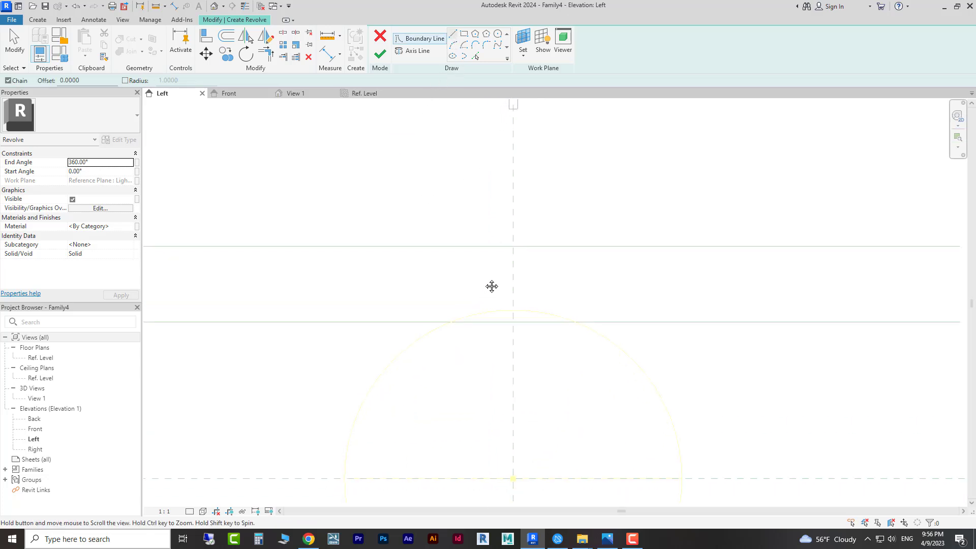
{"action": "left_click", "coordinate": [496, 257]}
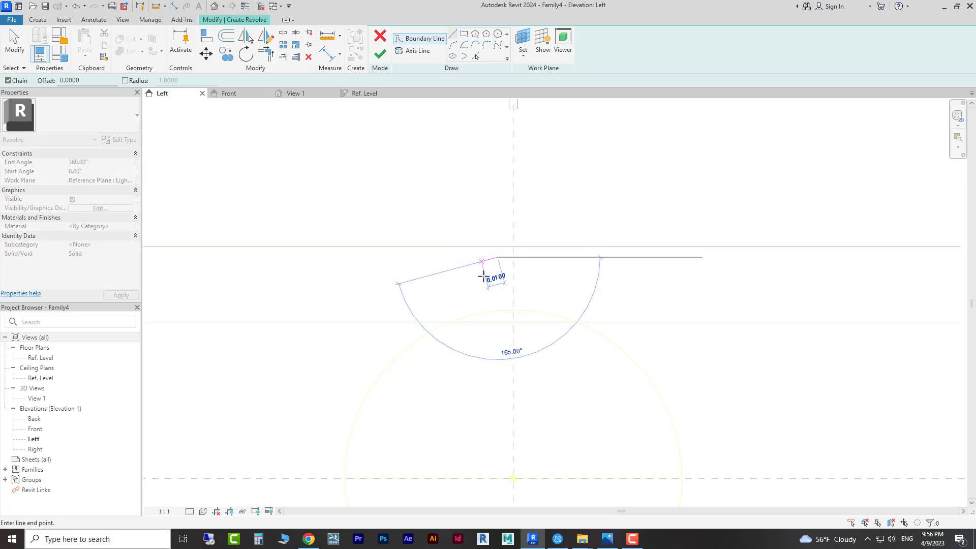
{"action": "scroll", "coordinate": [490, 259], "scroll_direction": "up", "scroll_amount": 2}
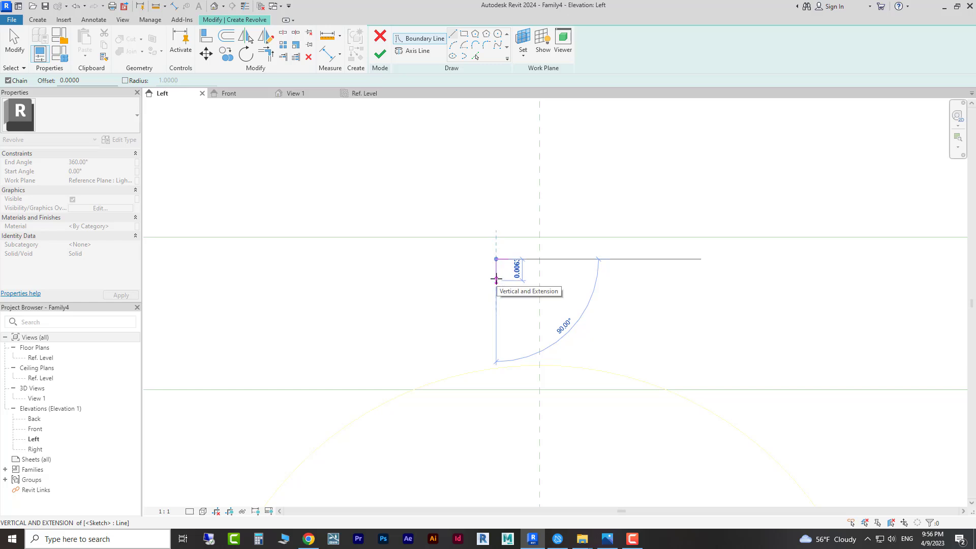
{"action": "left_click", "coordinate": [496, 283]}
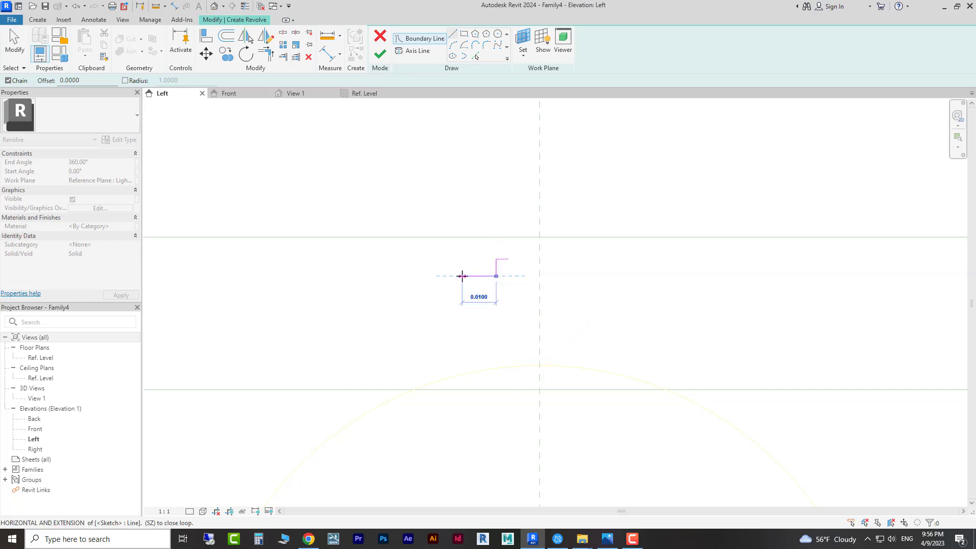
{"action": "left_click", "coordinate": [462, 277]}
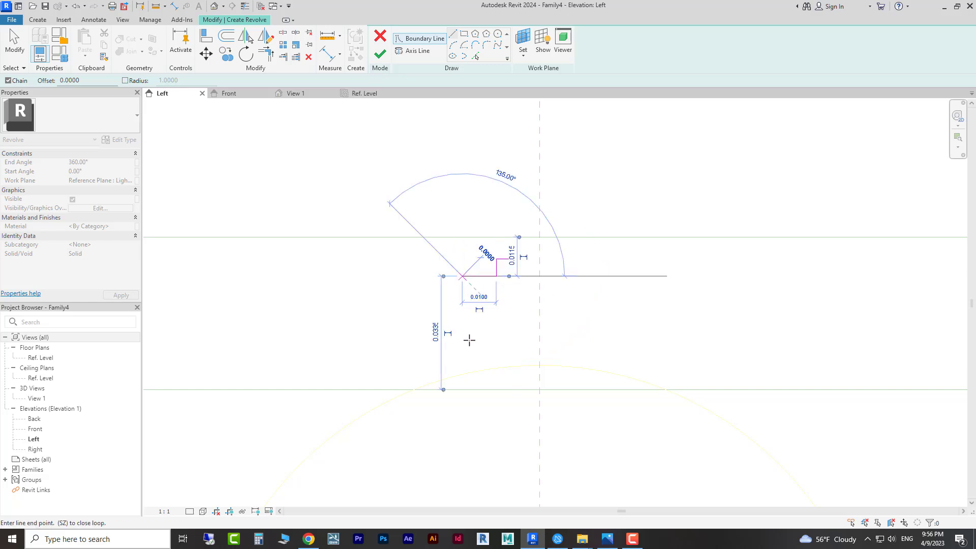
- Complete the closed stepped revolve profile with a vertical outer side, a 0.0050 wide lower leg and a straight inner edge
{"action": "left_click", "coordinate": [462, 371]}
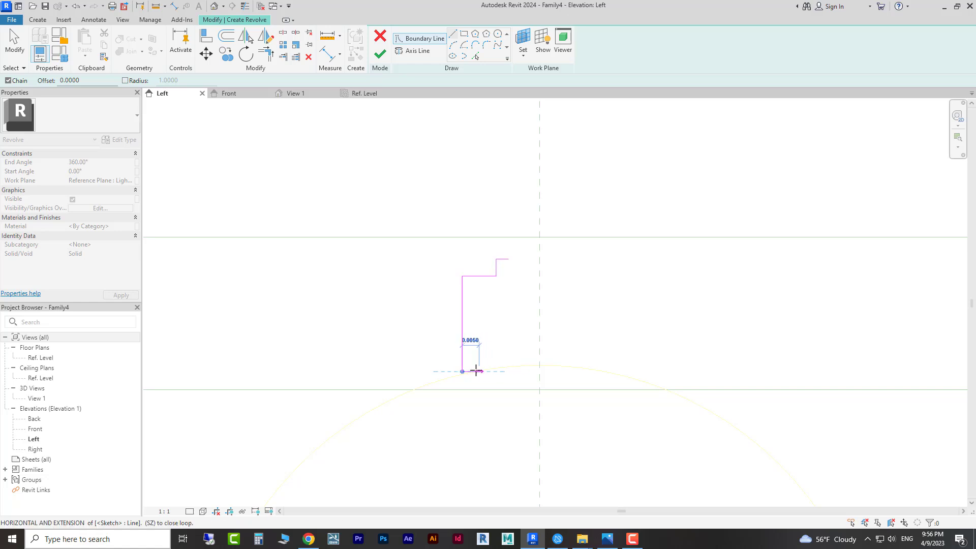
{"action": "left_click", "coordinate": [479, 371]}
{"action": "left_click", "coordinate": [479, 342]}
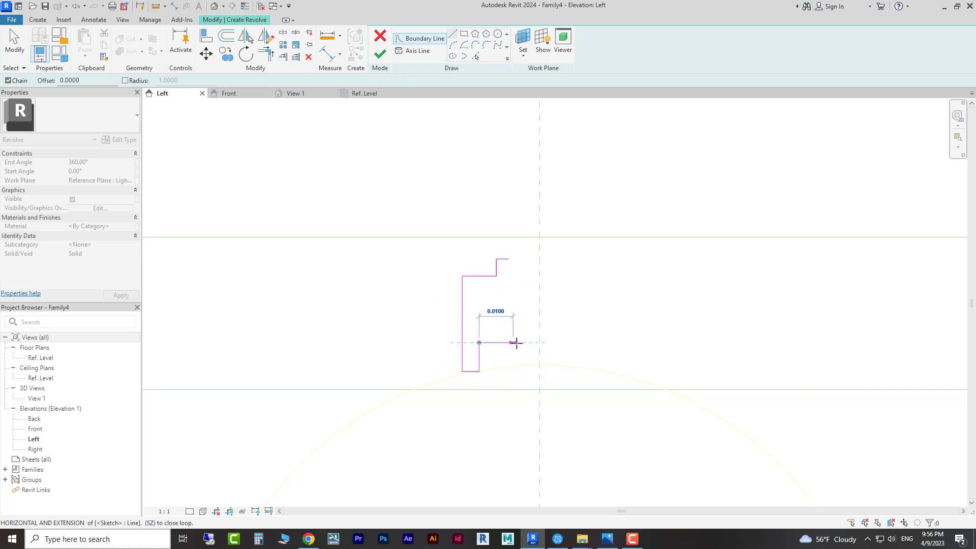
{"action": "left_click", "coordinate": [510, 342]}
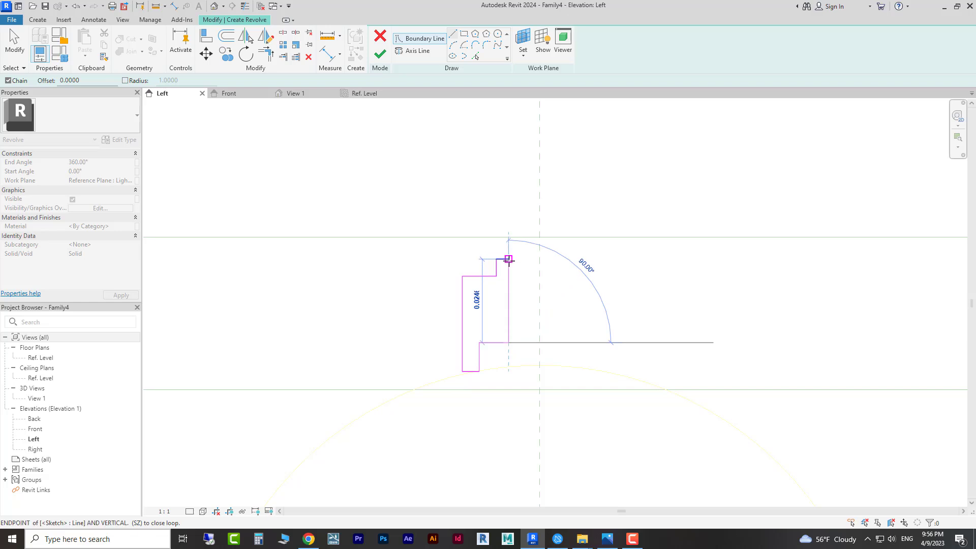
{"action": "left_click", "coordinate": [508, 260]}
{"action": "key", "text": "Escape"}
{"action": "key", "text": "Escape"}
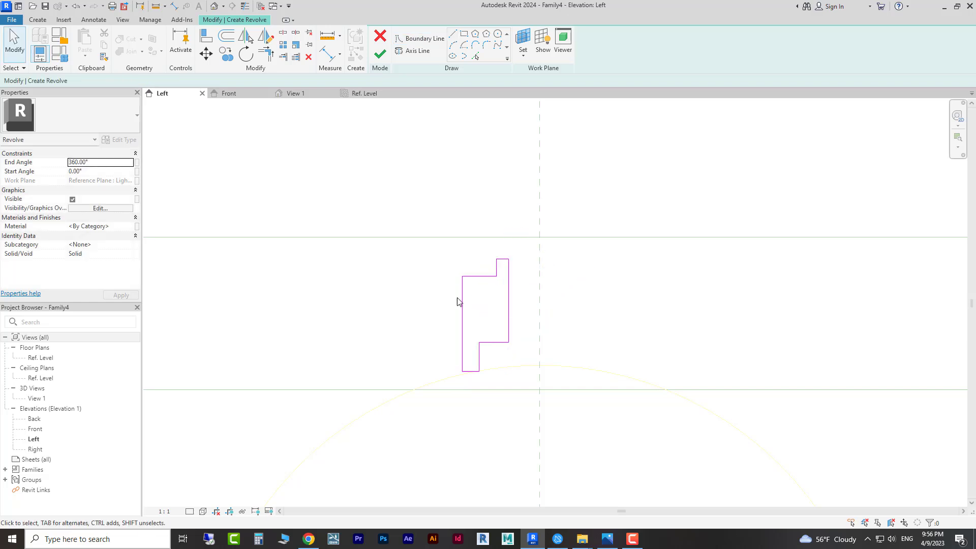
- Align the profile's top edge to the upper reference line and its bottom edge to the lower reference line
{"action": "left_click_drag", "start_coordinate": [413, 223], "coordinate": [520, 394]}
{"action": "left_click", "coordinate": [534, 331]}
{"action": "scroll", "coordinate": [456, 323], "scroll_direction": "down", "scroll_amount": 1}
{"action": "scroll", "coordinate": [456, 323], "scroll_direction": "up", "scroll_amount": 1}
{"action": "middle_click_drag", "start_coordinate": [501, 304], "coordinate": [501, 296]}
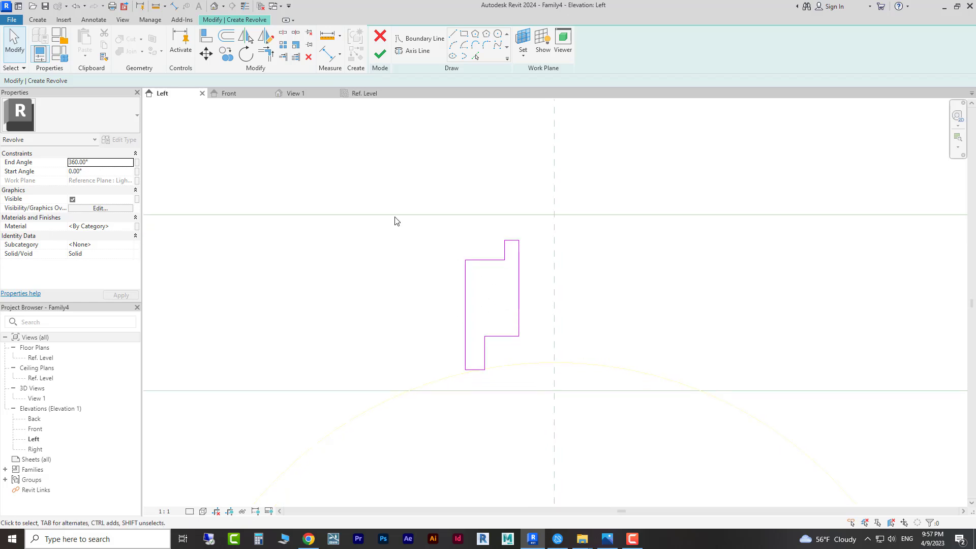
{"action": "left_click", "coordinate": [206, 38]}
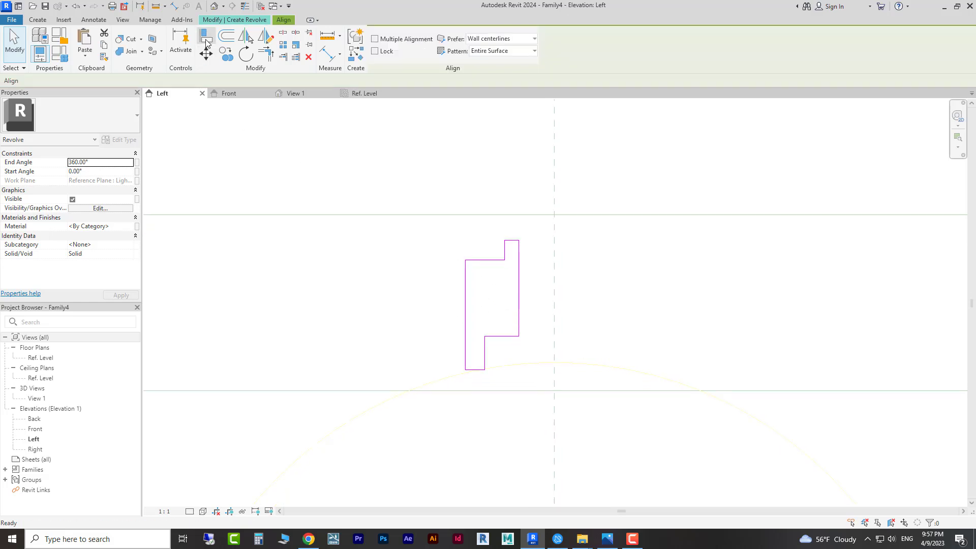
{"action": "left_click", "coordinate": [500, 215]}
{"action": "left_click", "coordinate": [513, 241]}
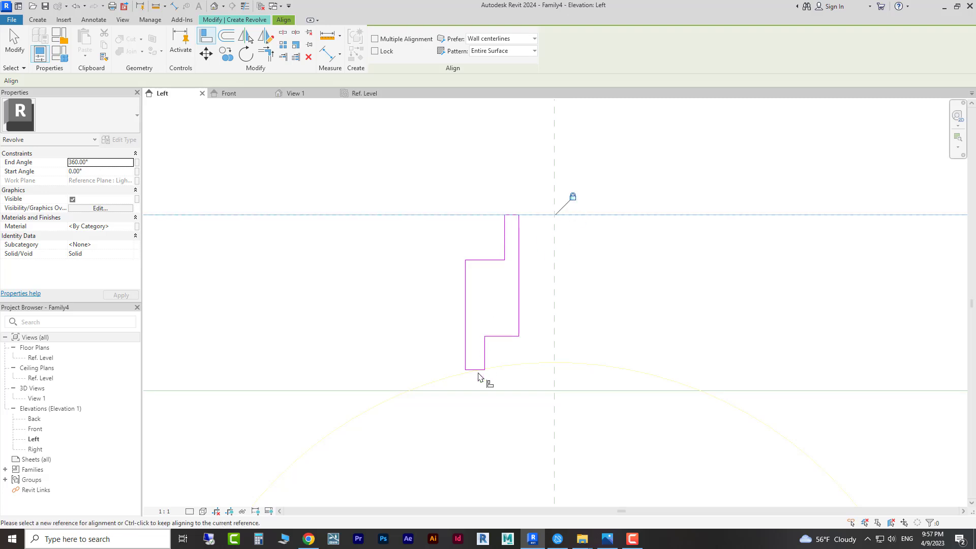
{"action": "left_click", "coordinate": [481, 391]}
{"action": "left_click", "coordinate": [478, 369]}
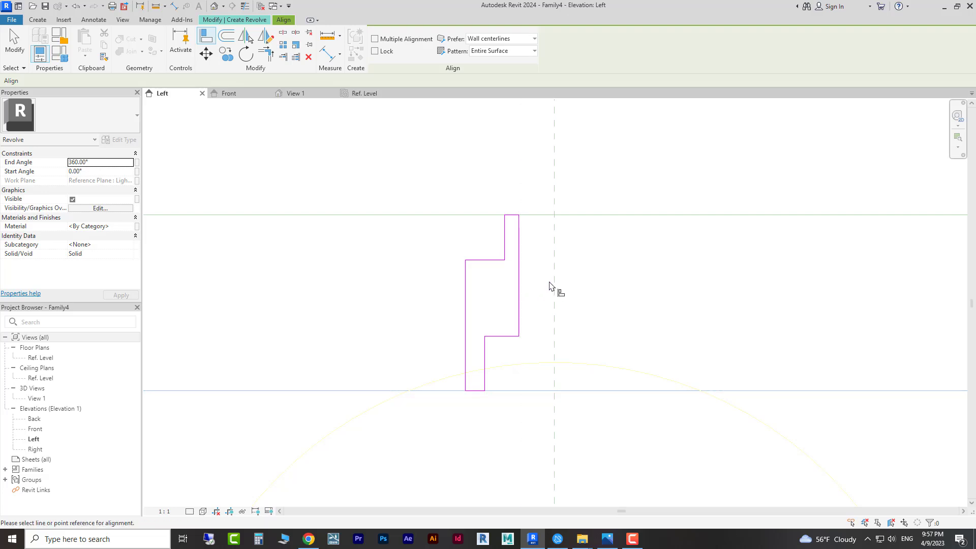
{"action": "key", "text": "Escape"}
- Move the profile's inner vertical edge onto the light source axis
{"action": "left_click", "coordinate": [516, 264]}
{"action": "left_click_drag", "start_coordinate": [553, 262], "coordinate": [555, 260]}
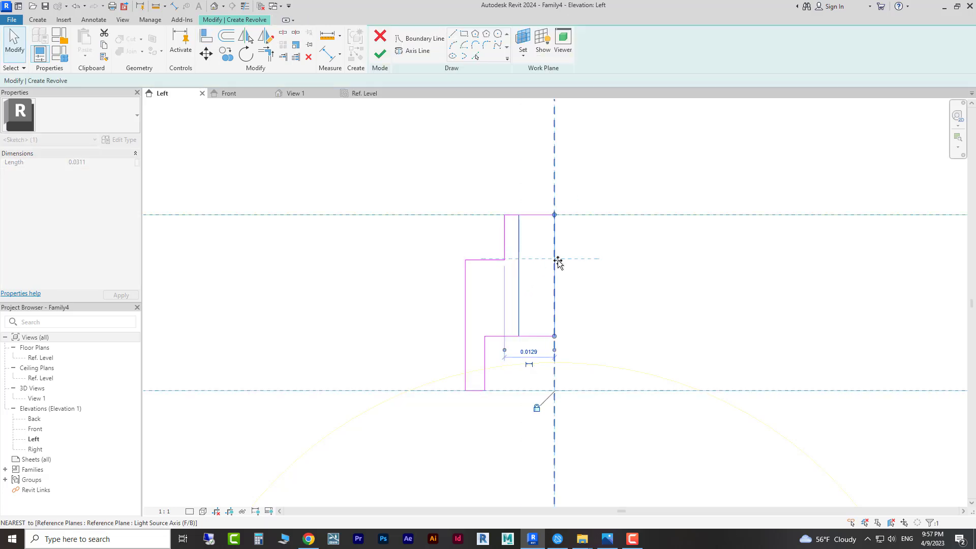
{"action": "left_click", "coordinate": [637, 264]}
- Raise the profile's horizontal shoulder edge to about 0.006 below the upper reference line
{"action": "mouse_move", "coordinate": [432, 186]}
{"action": "left_mouse_down"}
{"action": "mouse_move", "coordinate": [524, 293]}
{"action": "mouse_move", "coordinate": [532, 285]}
{"action": "left_mouse_up"}
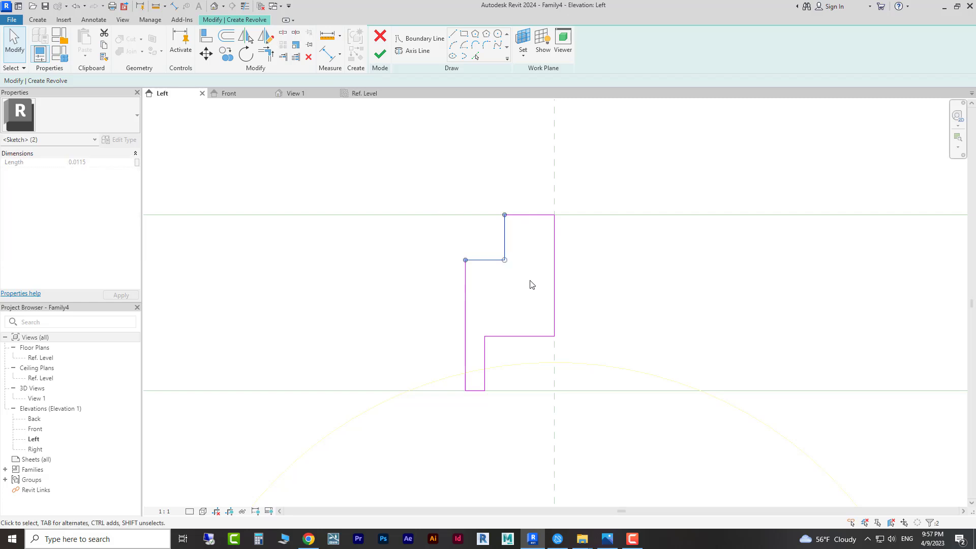
{"action": "left_click", "coordinate": [484, 270]}
{"action": "left_click", "coordinate": [487, 259]}
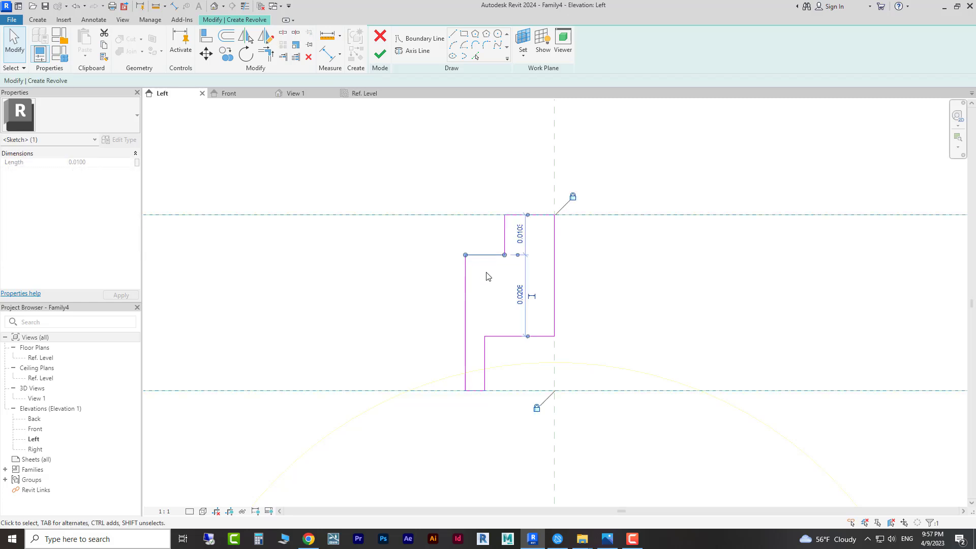
{"action": "key", "text": "Up"}
{"action": "key", "text": "Up"}
{"action": "key", "text": "Up"}
{"action": "key", "text": "Up"}
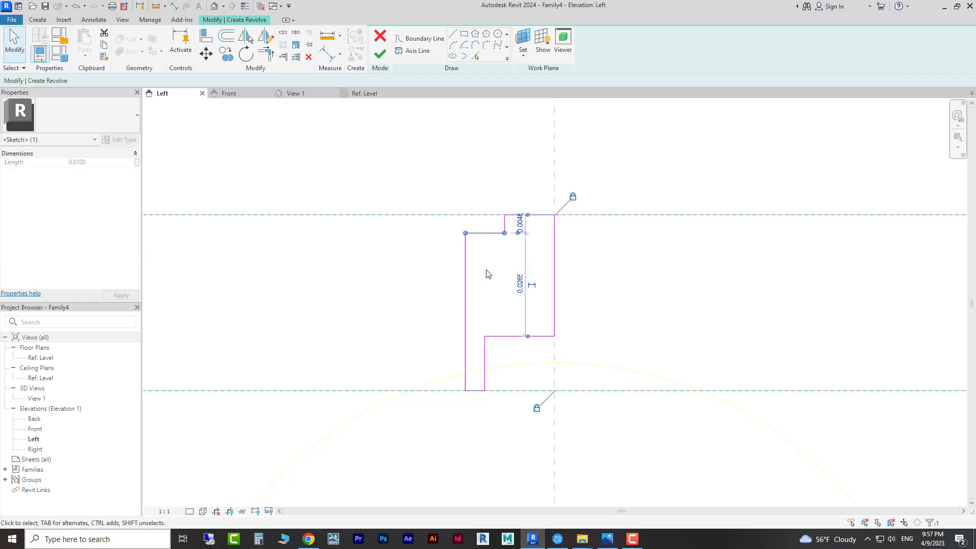
{"action": "left_click", "coordinate": [483, 188]}
- Narrow the profile's upper neck to about 0.0035 from the axis and raise the shoulder edge a little further
{"action": "left_click", "coordinate": [504, 227]}
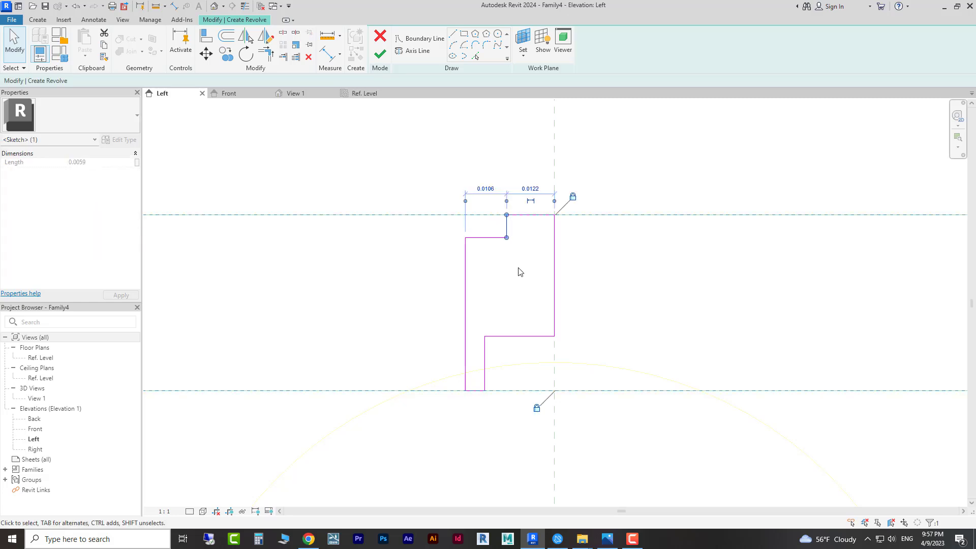
{"action": "key", "text": "Right"}
{"action": "key", "text": "Right"}
{"action": "key", "text": "Right"}
{"action": "key", "text": "Right"}
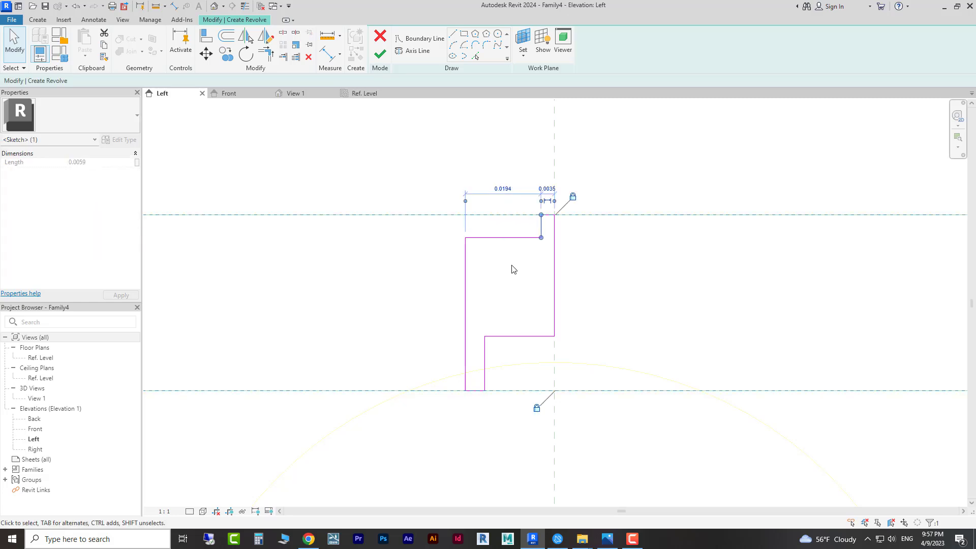
{"action": "left_click", "coordinate": [519, 237]}
{"action": "key", "text": "Up"}
{"action": "left_click", "coordinate": [482, 283]}
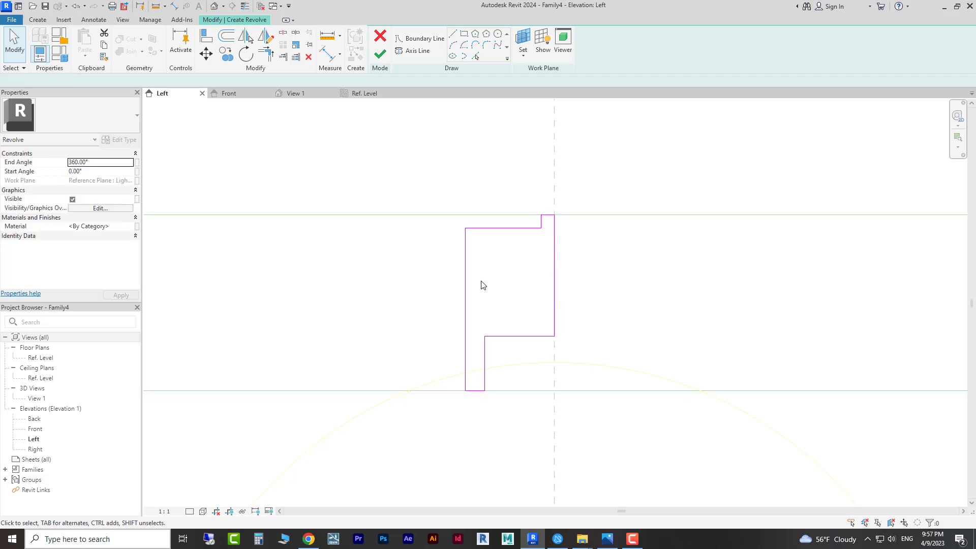
- Shift the profile's outer leg toward the axis and thicken it to about 0.0084, leaving its inner edge about 0.0126 from the axis
{"action": "mouse_move", "coordinate": [439, 204]}
{"action": "left_mouse_down"}
{"action": "mouse_move", "coordinate": [495, 360]}
{"action": "mouse_move", "coordinate": [499, 431]}
{"action": "left_mouse_up"}
{"action": "key", "text": "Right"}
{"action": "key", "text": "Right"}
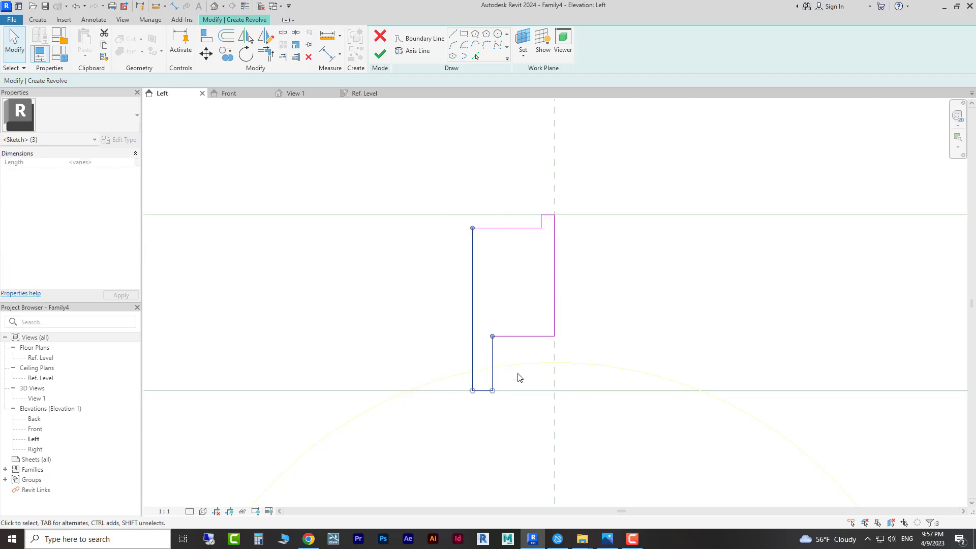
{"action": "left_click", "coordinate": [517, 379]}
{"action": "left_click", "coordinate": [492, 360]}
{"action": "key", "text": "Right"}
{"action": "key", "text": "Right"}
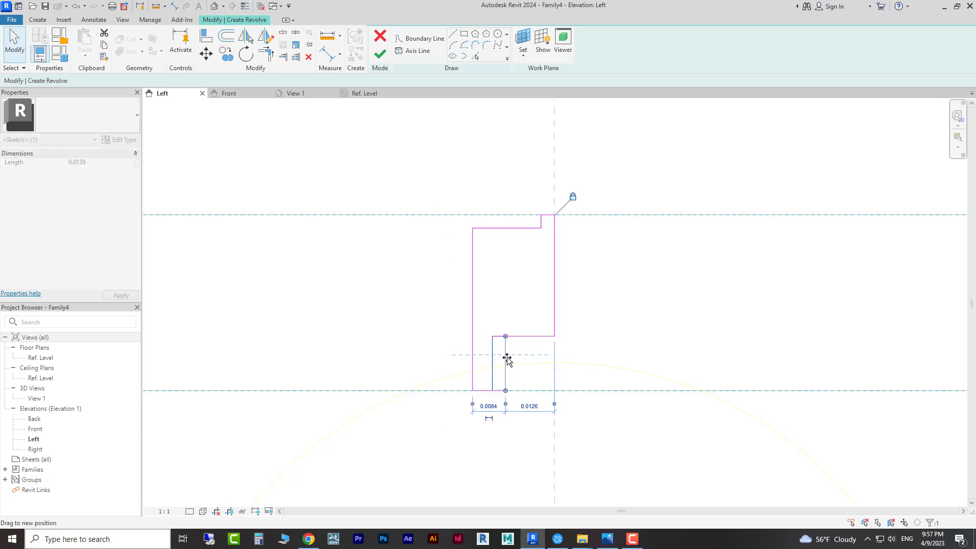
{"action": "left_click", "coordinate": [529, 367]}
- Fillet the revolve profile's outer upper corner with a radius of about 0.0061
{"action": "left_click", "coordinate": [486, 46]}
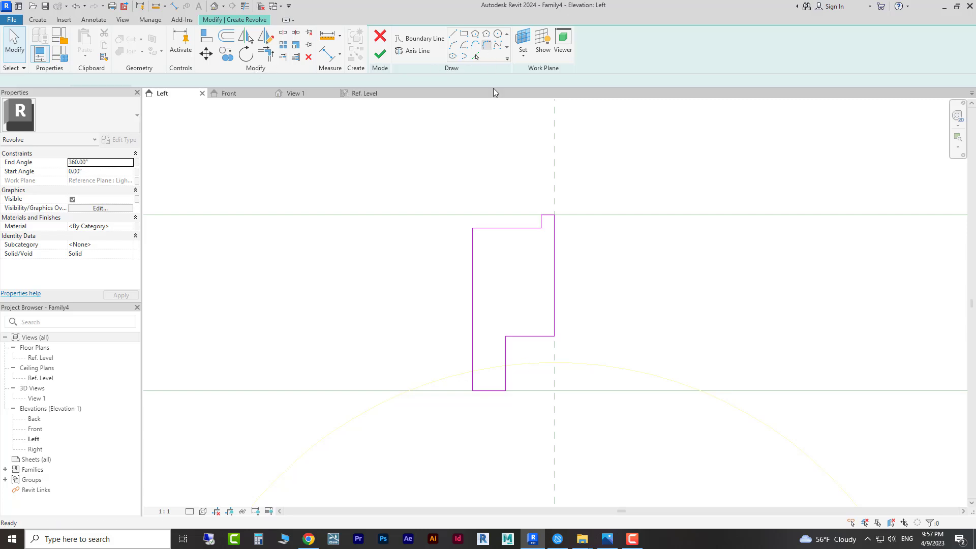
{"action": "left_click", "coordinate": [473, 259]}
{"action": "left_click", "coordinate": [486, 229]}
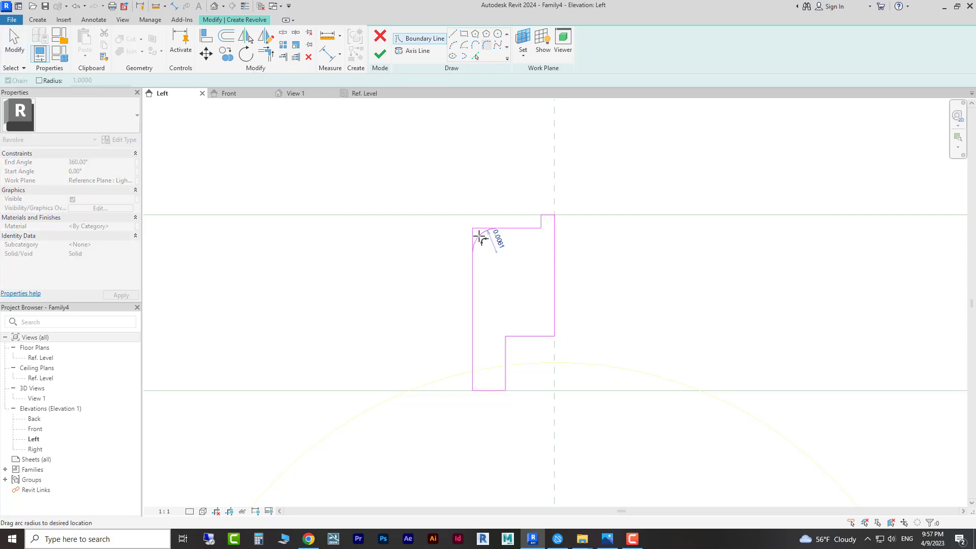
{"action": "left_click", "coordinate": [487, 235]}
- Fillet the revolve profile's outer lower corner with a radius of about 0.003
{"action": "left_click", "coordinate": [478, 390]}
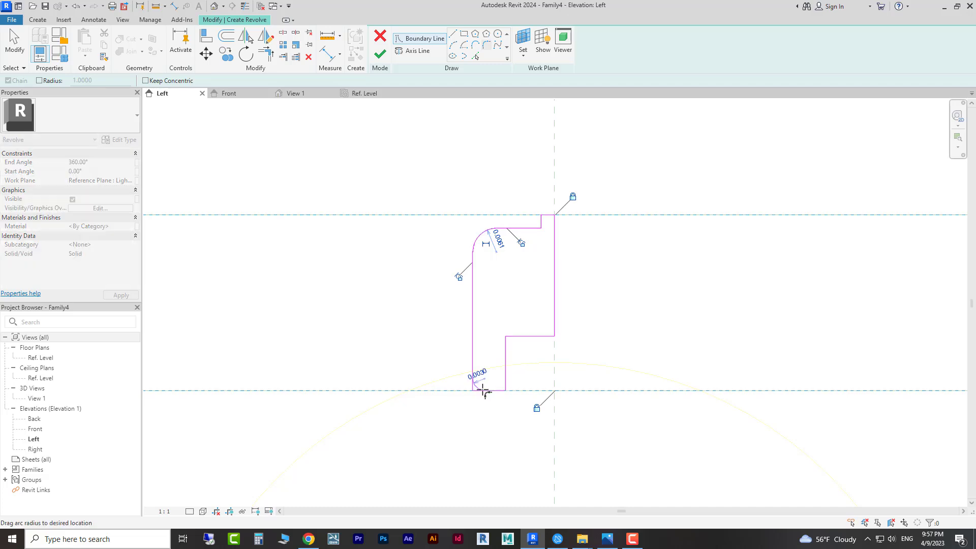
{"action": "left_click", "coordinate": [474, 385]}
{"action": "scroll", "coordinate": [478, 389], "scroll_direction": "up", "scroll_amount": 5}
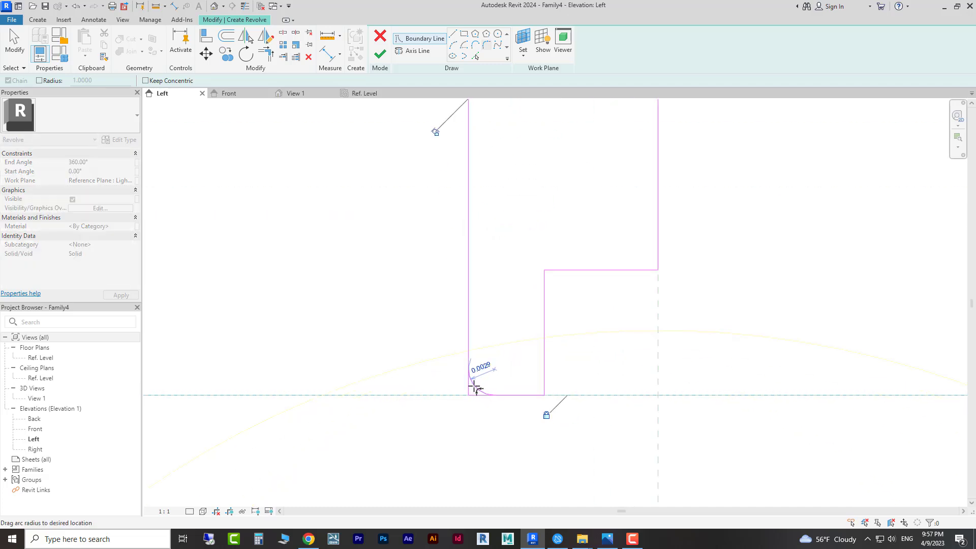
{"action": "left_click", "coordinate": [473, 378]}
{"action": "key", "text": "Escape"}
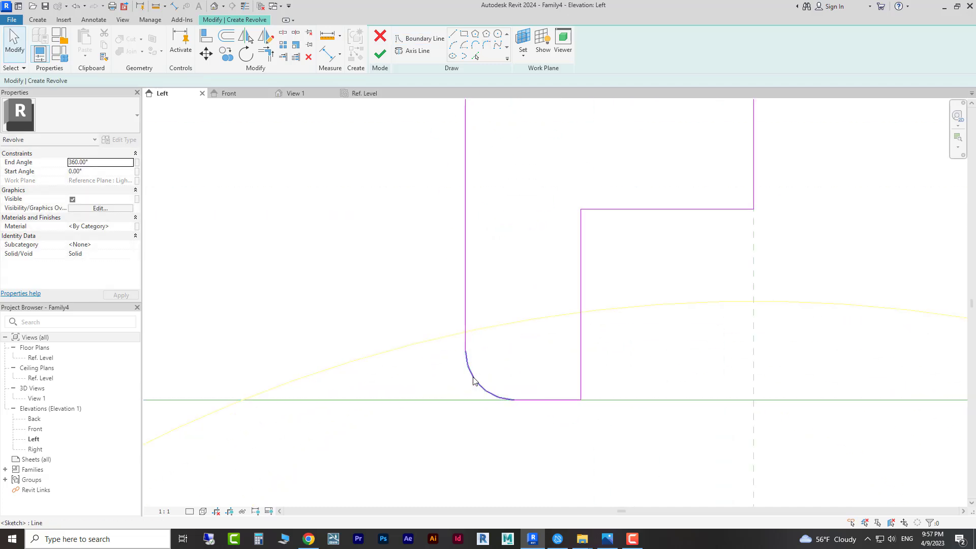
{"action": "left_click", "coordinate": [479, 379]}
{"action": "scroll", "coordinate": [478, 387], "scroll_direction": "up", "scroll_amount": 3}
{"action": "left_click_drag", "start_coordinate": [479, 392], "coordinate": [479, 392]}
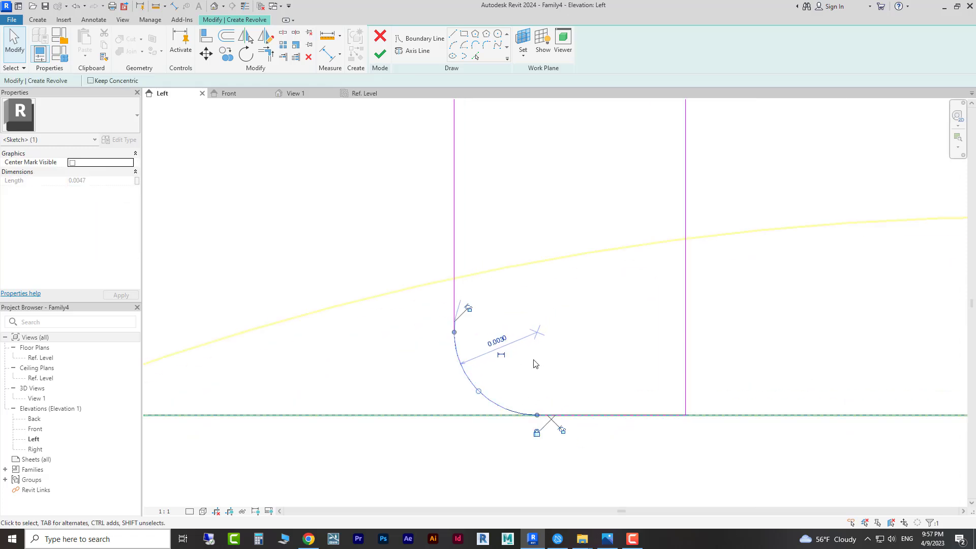
{"action": "scroll", "coordinate": [501, 383], "scroll_direction": "down", "scroll_amount": 4}
{"action": "middle_click_drag", "start_coordinate": [541, 369], "coordinate": [449, 283]}
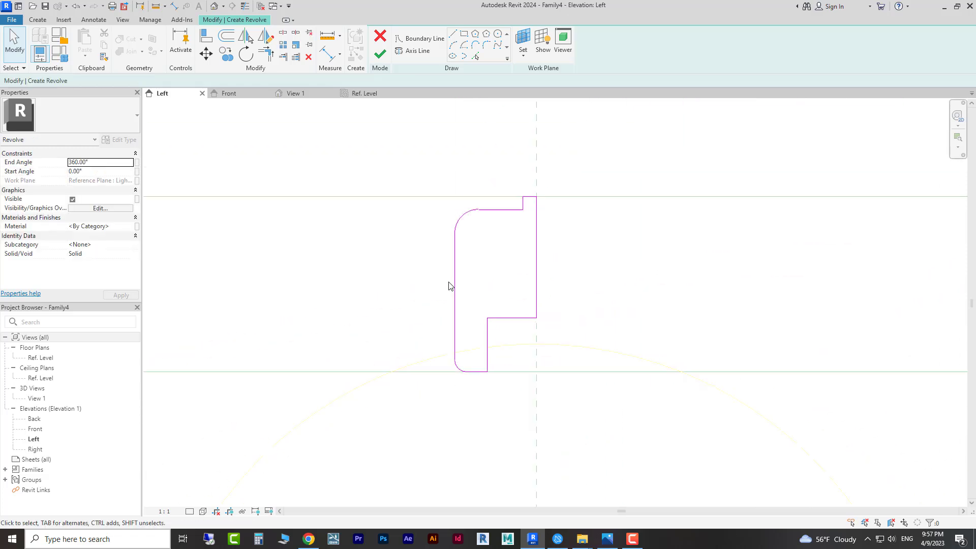
- Draw a vertical axis line about 0.016 long on the light source axis above the profile and finish the revolve
{"action": "scroll", "coordinate": [449, 284], "scroll_direction": "down", "scroll_amount": 2}
{"action": "left_click", "coordinate": [415, 51]}
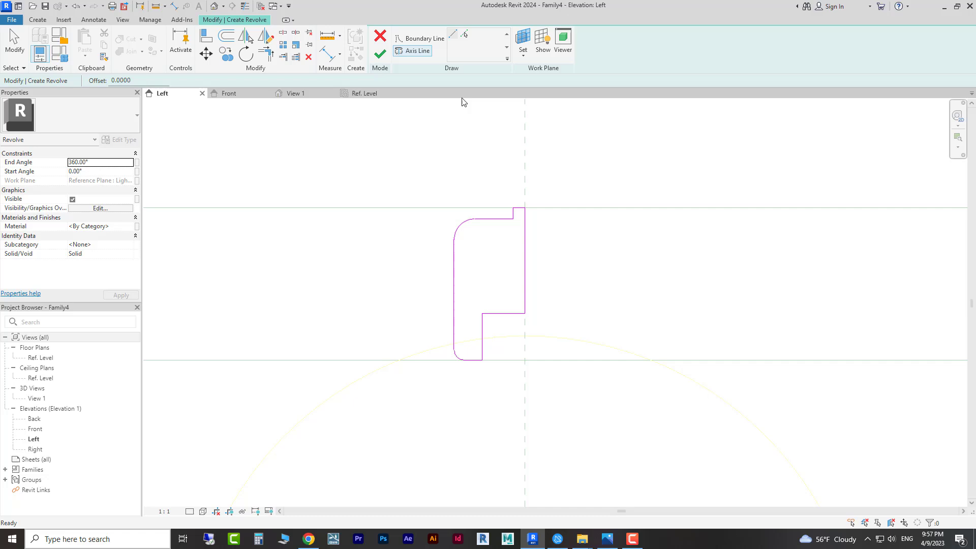
{"action": "left_click", "coordinate": [525, 115]}
{"action": "left_click", "coordinate": [526, 167]}
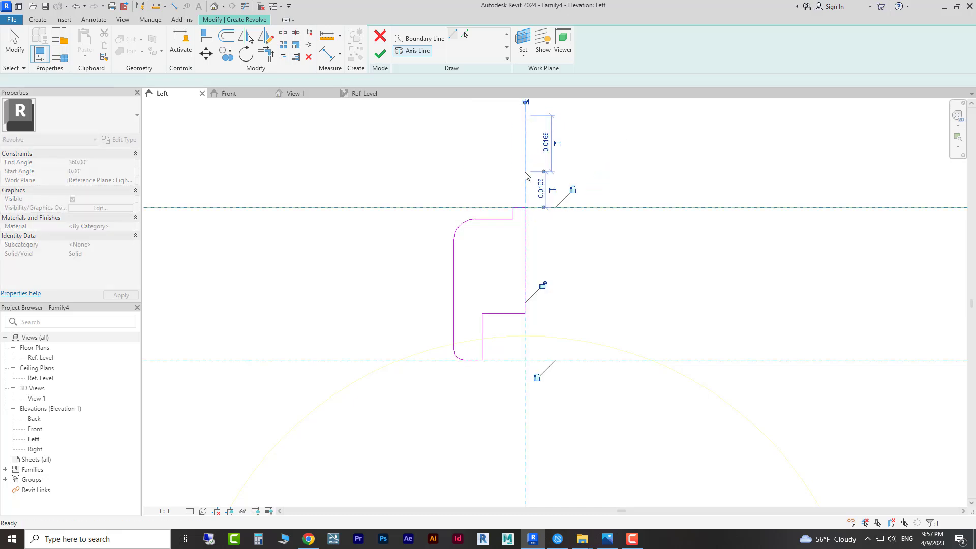
{"action": "left_click", "coordinate": [381, 54]}
{"action": "scroll", "coordinate": [539, 216], "scroll_direction": "up", "scroll_amount": 3}
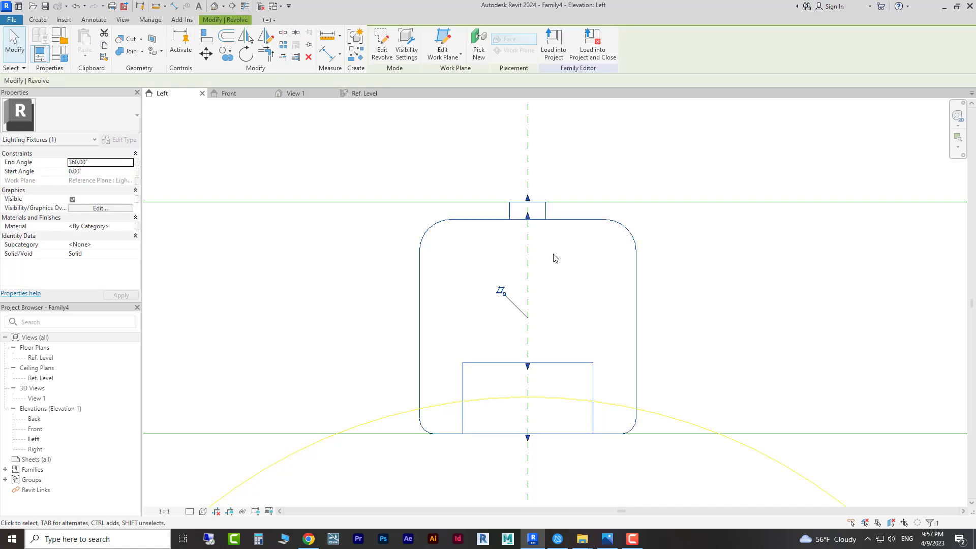
{"action": "key", "text": "Escape"}
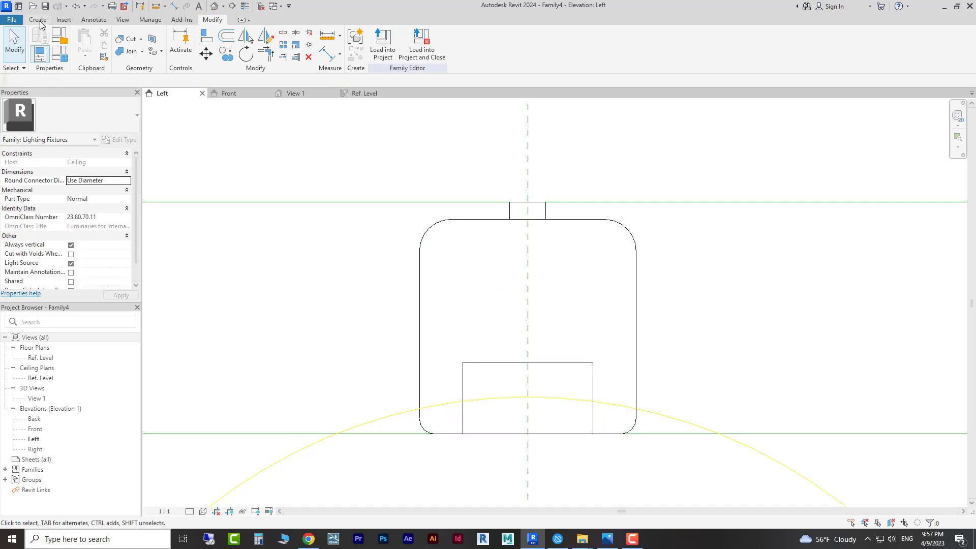
- Inspect the pendant in the 3D view and set that view's scale to 1:5
{"action": "left_click", "coordinate": [296, 93]}
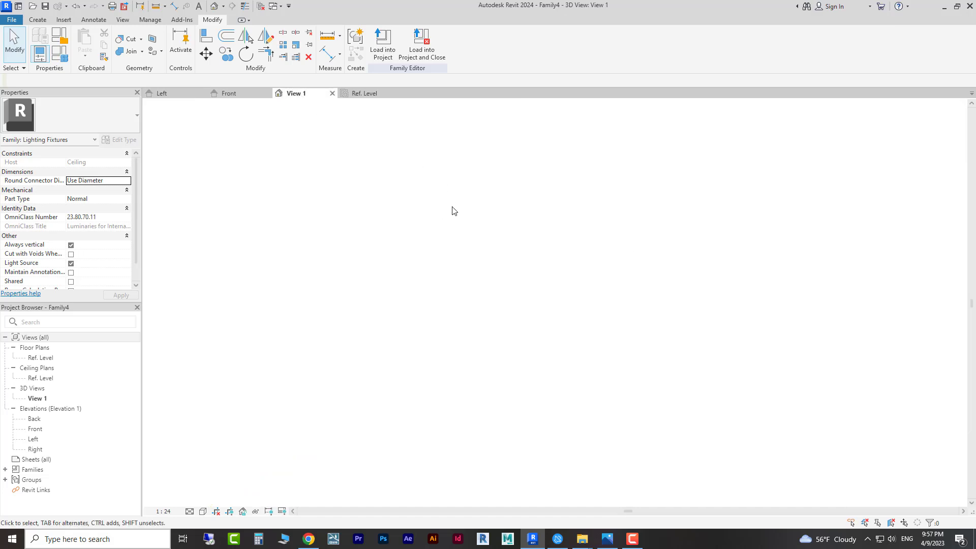
{"action": "scroll", "coordinate": [520, 311], "scroll_direction": "up", "scroll_amount": 2}
{"action": "middle_click_drag", "start_coordinate": [521, 311], "coordinate": [552, 262], "text": "shift"}
{"action": "scroll", "coordinate": [555, 259], "scroll_direction": "up", "scroll_amount": 2}
{"action": "scroll", "coordinate": [556, 260], "scroll_direction": "up", "scroll_amount": 2}
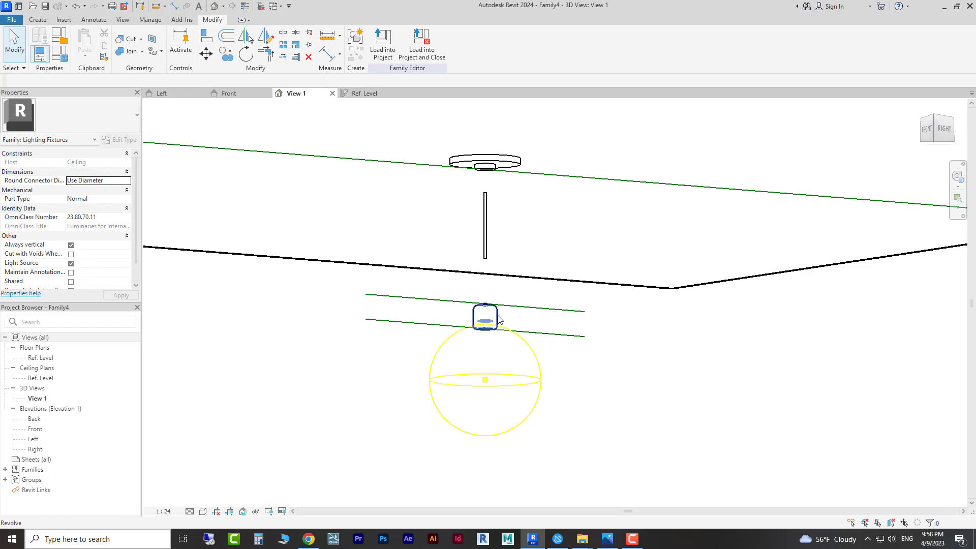
{"action": "mouse_move", "coordinate": [501, 320]}
{"action": "middle_mouse_down", "text": "shift"}
{"action": "mouse_move", "coordinate": [567, 288]}
{"action": "mouse_move", "coordinate": [627, 353]}
{"action": "mouse_move", "coordinate": [509, 318]}
{"action": "middle_mouse_up", "text": "shift"}
{"action": "left_click", "coordinate": [162, 512]}
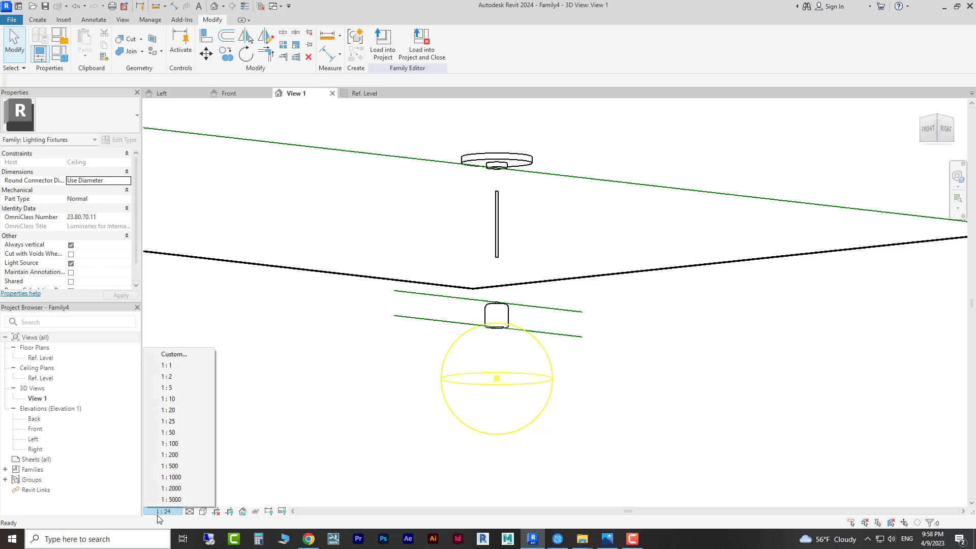
{"action": "left_click", "coordinate": [180, 389]}
{"action": "middle_click_drag", "start_coordinate": [585, 315], "coordinate": [498, 300], "text": "shift"}
- In the Left elevation, align the cord's upper end to the reference line beneath the canopy and lock it
{"action": "left_click", "coordinate": [164, 93]}
{"action": "middle_click_drag", "start_coordinate": [550, 318], "coordinate": [518, 339]}
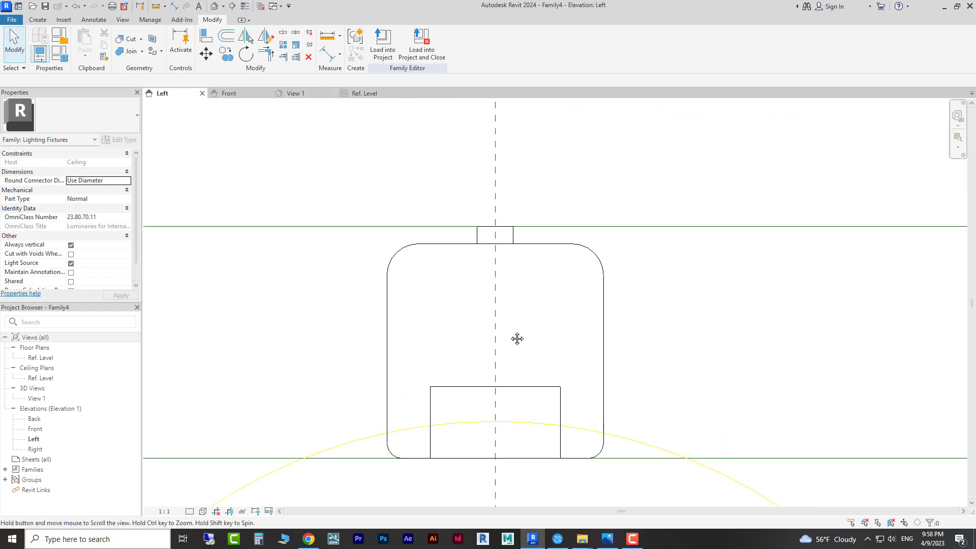
{"action": "scroll", "coordinate": [453, 392], "scroll_direction": "down", "scroll_amount": 5}
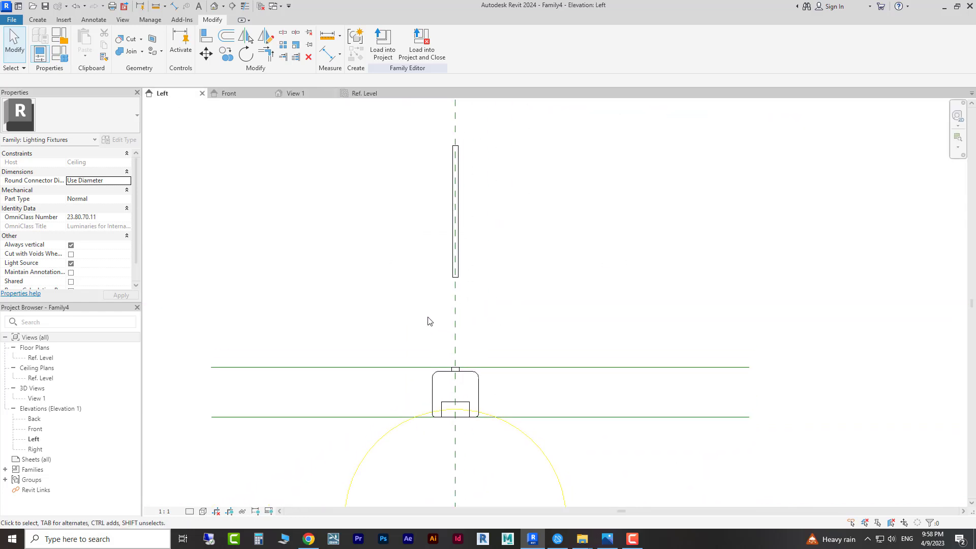
{"action": "scroll", "coordinate": [447, 322], "scroll_direction": "up", "scroll_amount": 2}
{"action": "scroll", "coordinate": [531, 411], "scroll_direction": "down", "scroll_amount": 4}
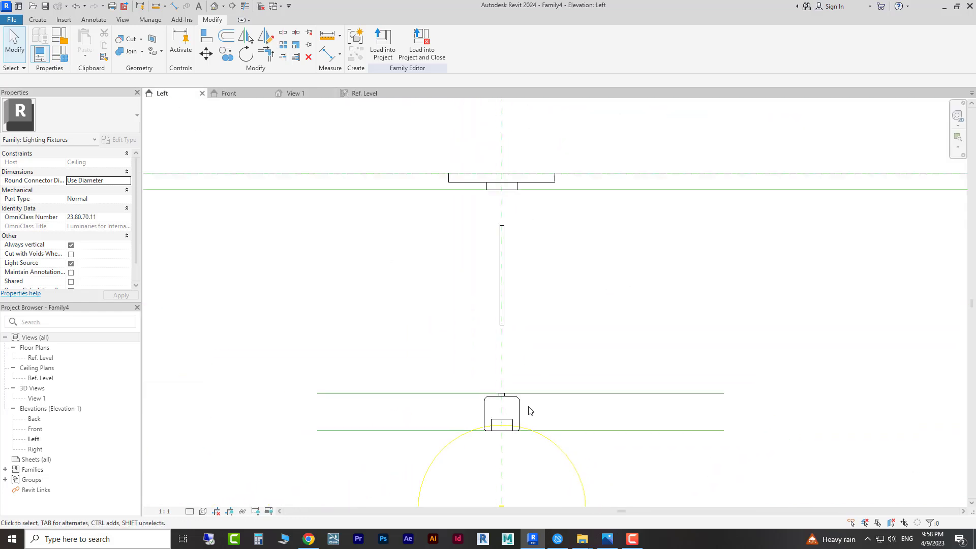
{"action": "left_click", "coordinate": [504, 257]}
{"action": "scroll", "coordinate": [506, 255], "scroll_direction": "up", "scroll_amount": 2}
{"action": "left_click", "coordinate": [557, 243]}
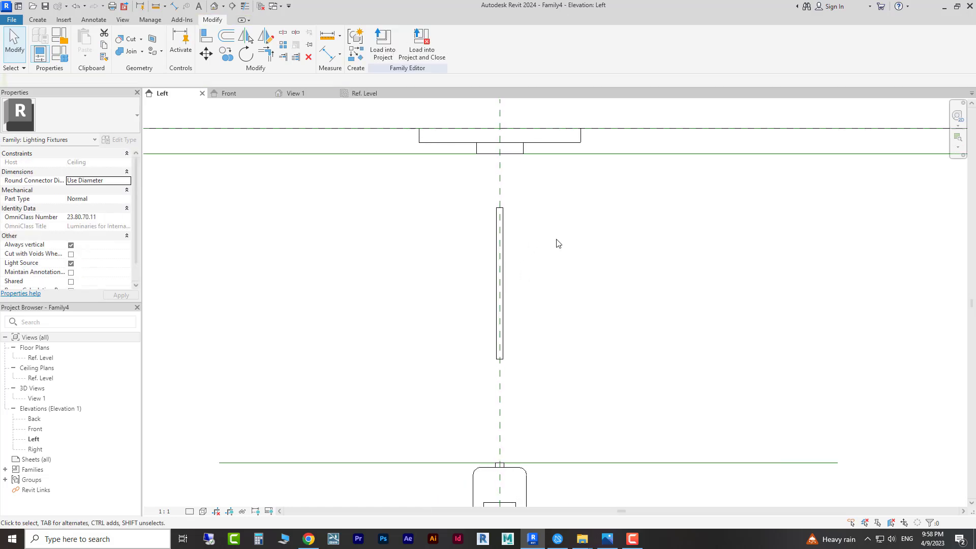
{"action": "left_click", "coordinate": [203, 37]}
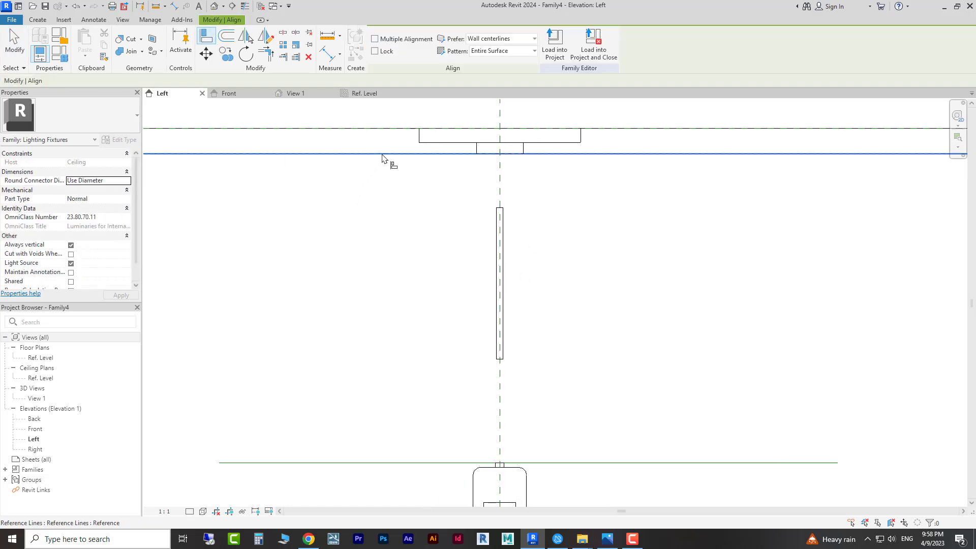
{"action": "left_click", "coordinate": [500, 209]}
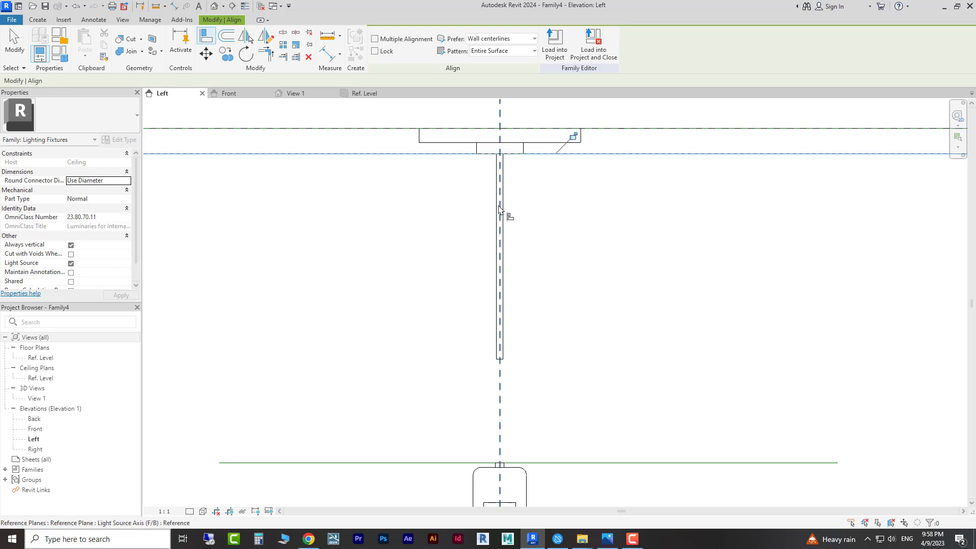
{"action": "left_click", "coordinate": [574, 137]}
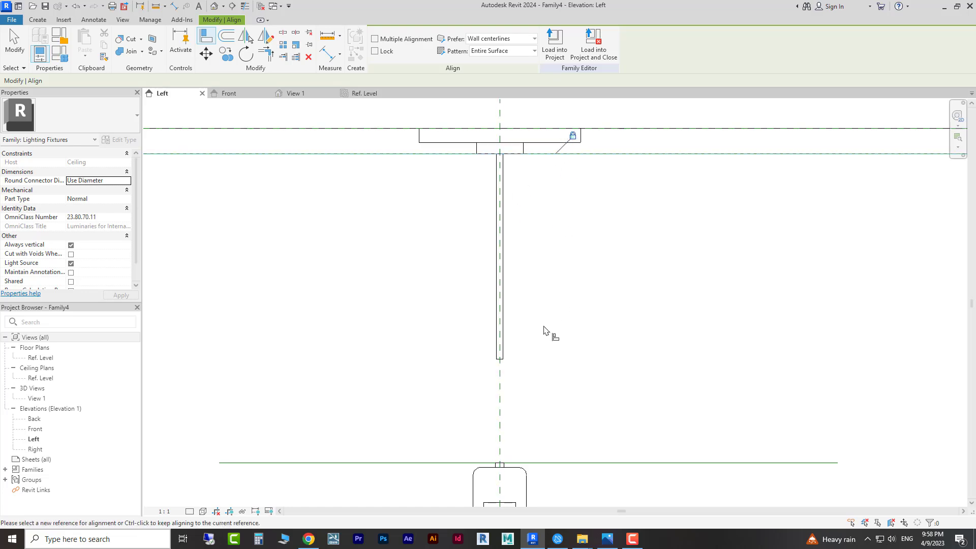
- Align the cord's lower end to the reference line on top of the lamp holder and lock it
{"action": "left_click", "coordinate": [577, 463]}
{"action": "left_click", "coordinate": [502, 360]}
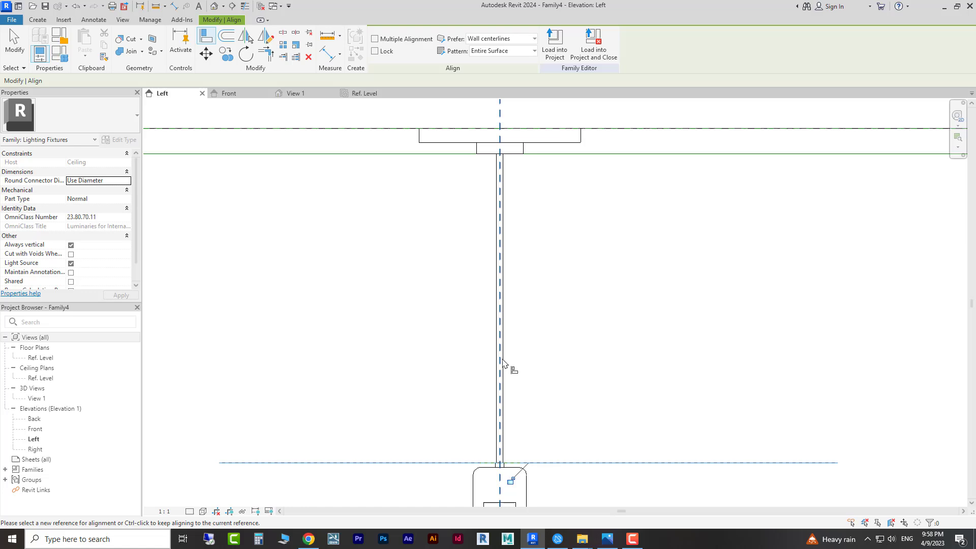
{"action": "left_click", "coordinate": [511, 481]}
{"action": "key", "text": "Escape"}
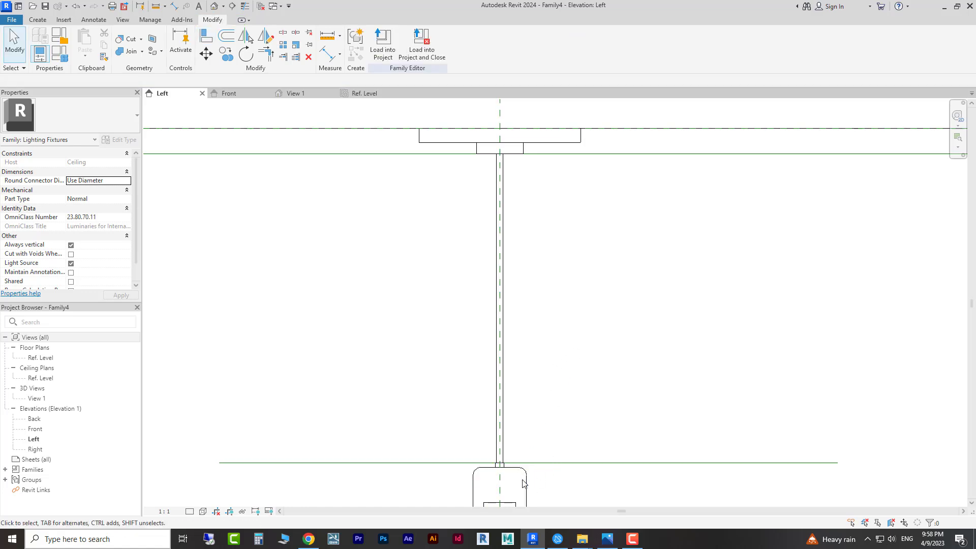
- Edit the lamp holder's revolve sketch, widening the neck to about 0.0054 from the axis and lowering the shoulder slightly, and finish it
{"action": "left_click", "coordinate": [524, 481]}
{"action": "left_click", "coordinate": [381, 51]}
{"action": "scroll", "coordinate": [396, 246], "scroll_direction": "up", "scroll_amount": 6}
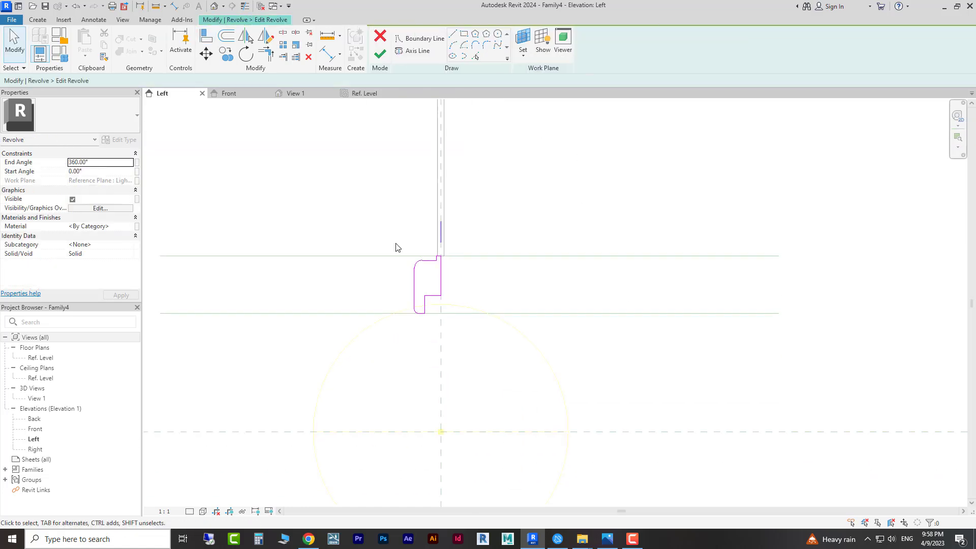
{"action": "left_click_drag", "start_coordinate": [465, 219], "coordinate": [512, 355]}
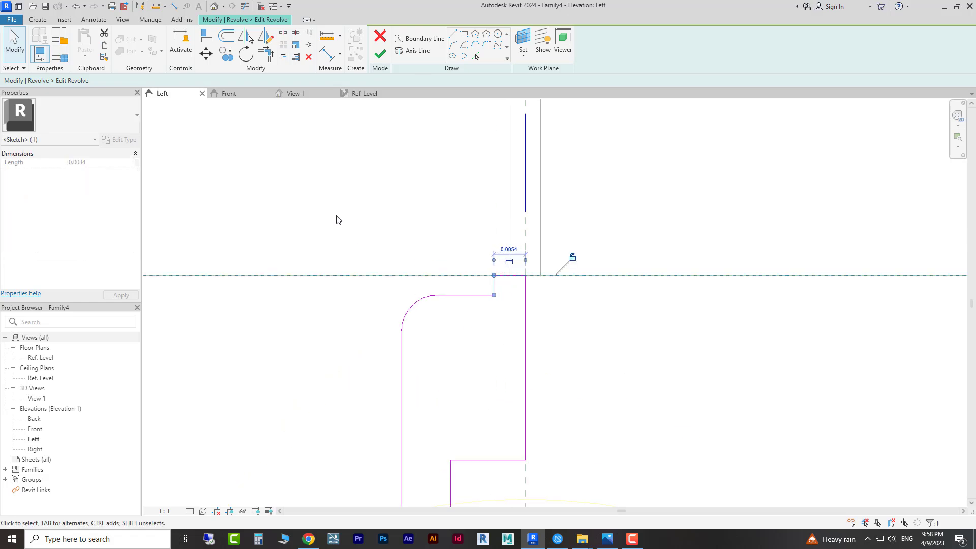
{"action": "left_click_drag", "start_coordinate": [358, 233], "coordinate": [524, 374]}
{"action": "left_click_drag", "start_coordinate": [503, 370], "coordinate": [503, 368]}
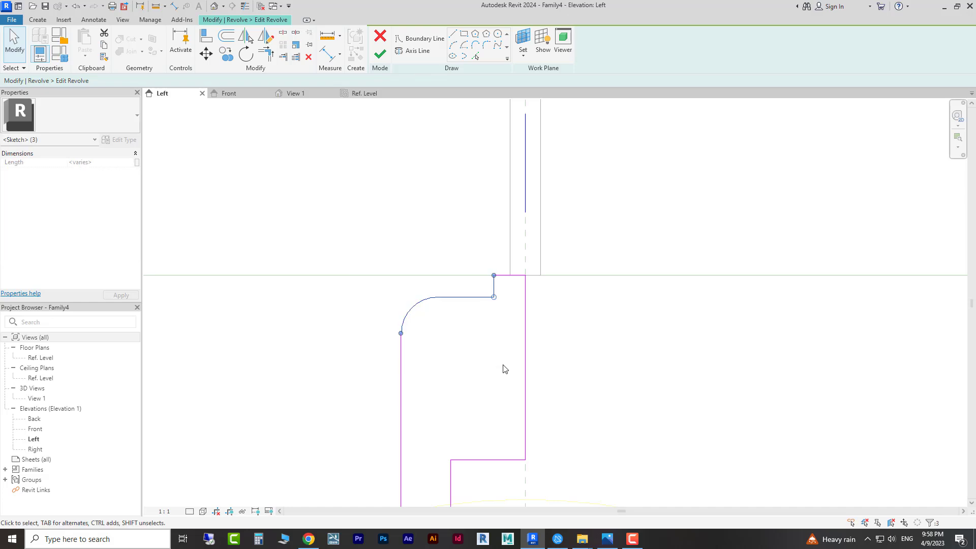
{"action": "scroll", "coordinate": [477, 198], "scroll_direction": "down", "scroll_amount": 2}
{"action": "left_click", "coordinate": [484, 300]}
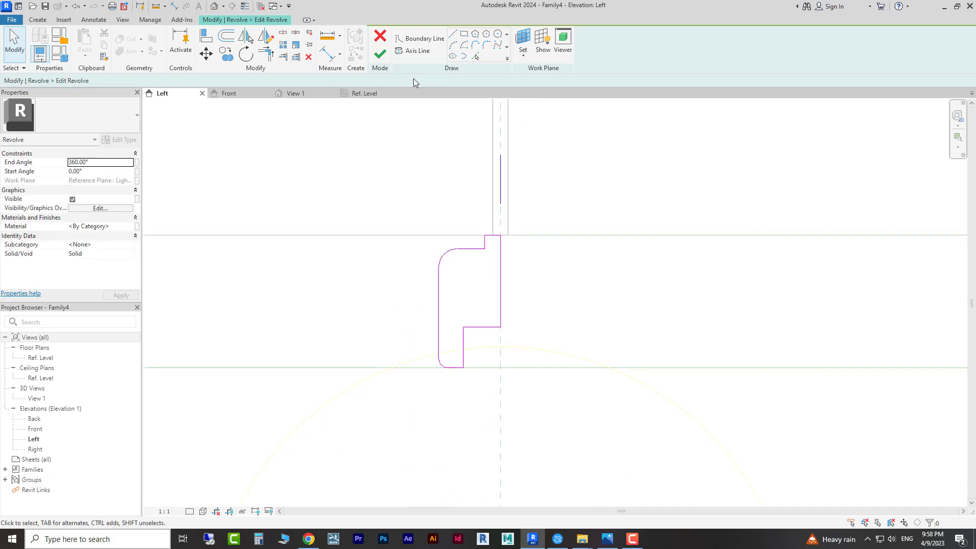
{"action": "left_click", "coordinate": [381, 56]}
{"action": "scroll", "coordinate": [630, 314], "scroll_direction": "down", "scroll_amount": 3}
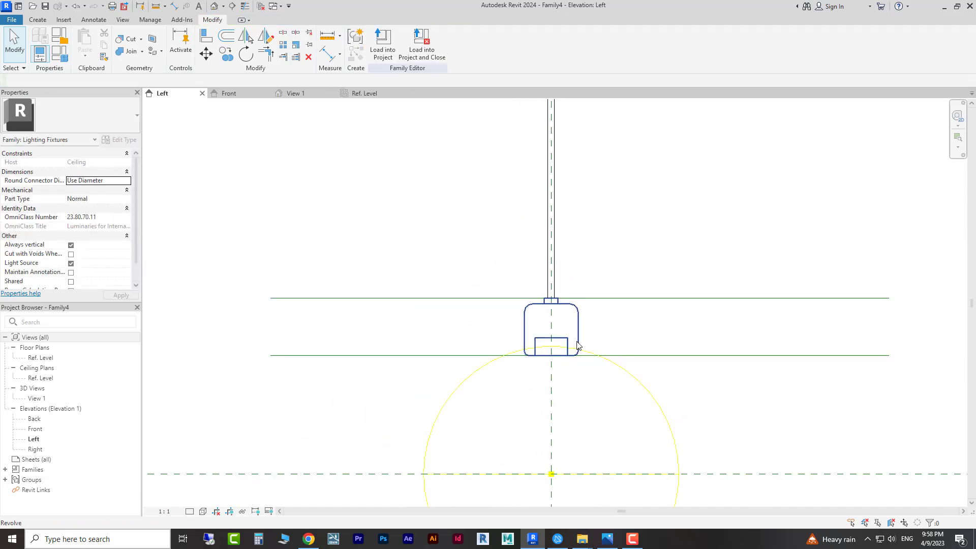
- Switch to the Front elevation and set its view scale to 1:5
{"action": "left_click", "coordinate": [239, 93]}
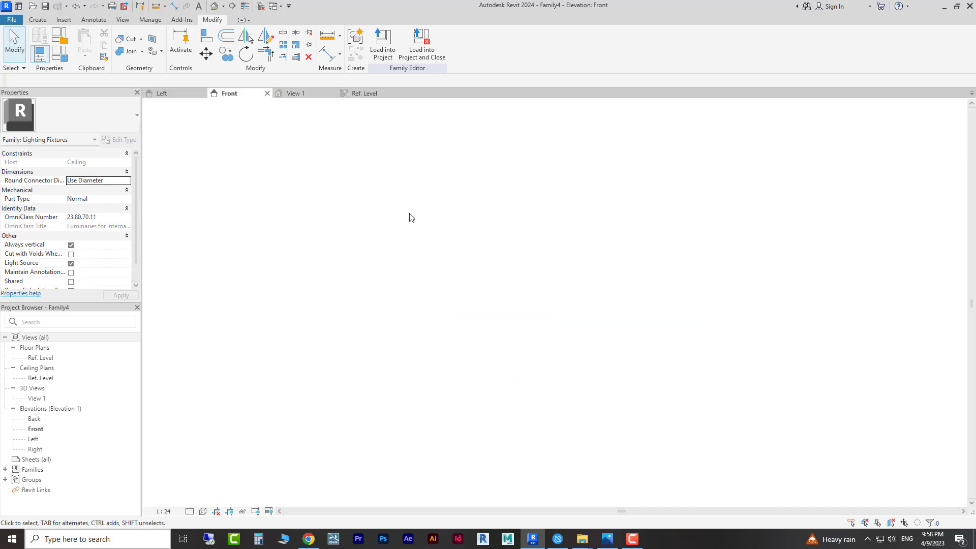
{"action": "scroll", "coordinate": [438, 213], "scroll_direction": "up", "scroll_amount": 2}
{"action": "scroll", "coordinate": [449, 199], "scroll_direction": "up", "scroll_amount": 3}
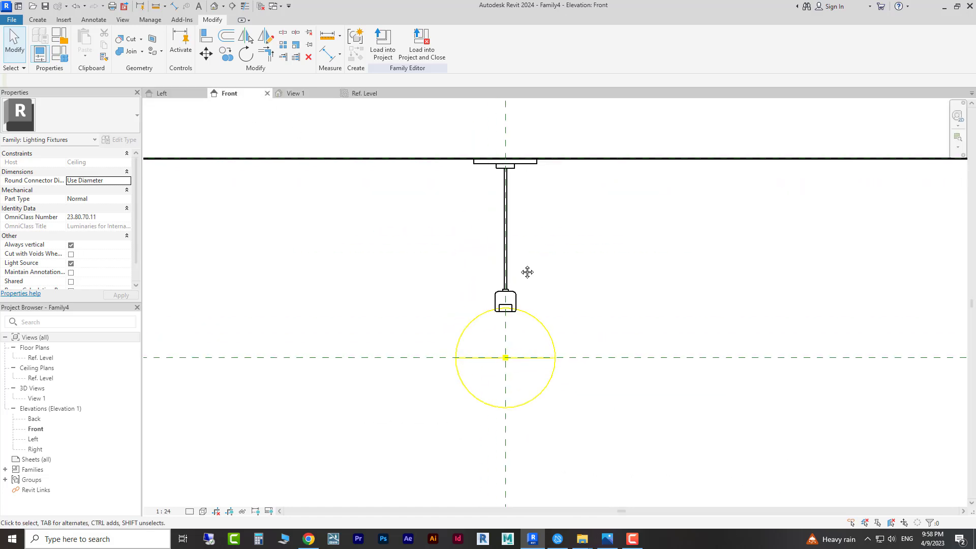
{"action": "middle_click_drag", "start_coordinate": [517, 276], "coordinate": [524, 282]}
{"action": "left_click", "coordinate": [163, 511]}
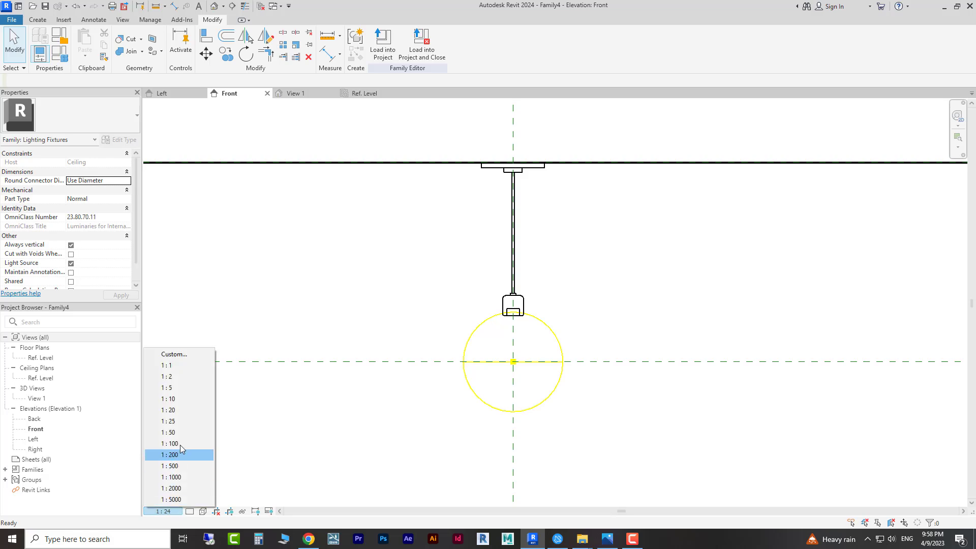
{"action": "left_click", "coordinate": [172, 389]}
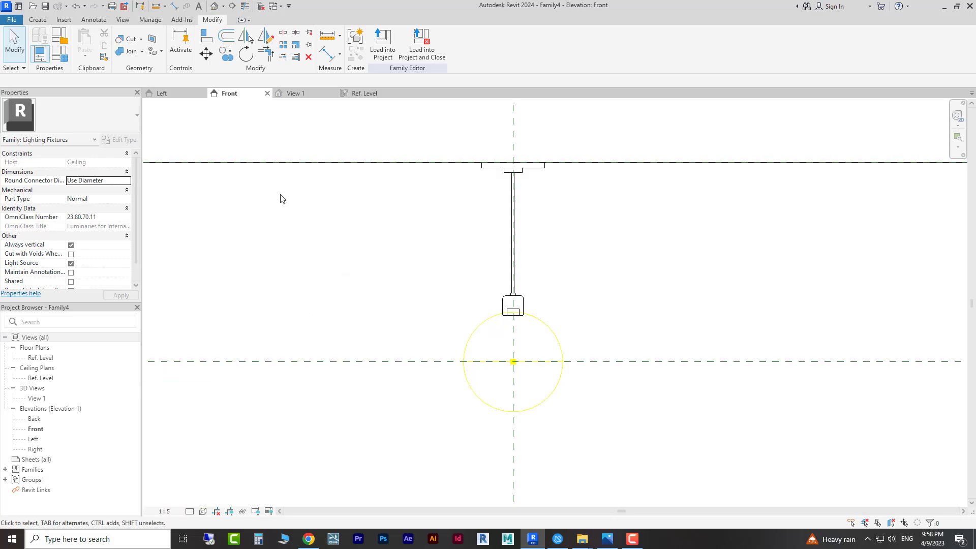
- Set the family's Light Source Symbol Size parameter to 0.4 and apply it
{"action": "left_click", "coordinate": [66, 58]}
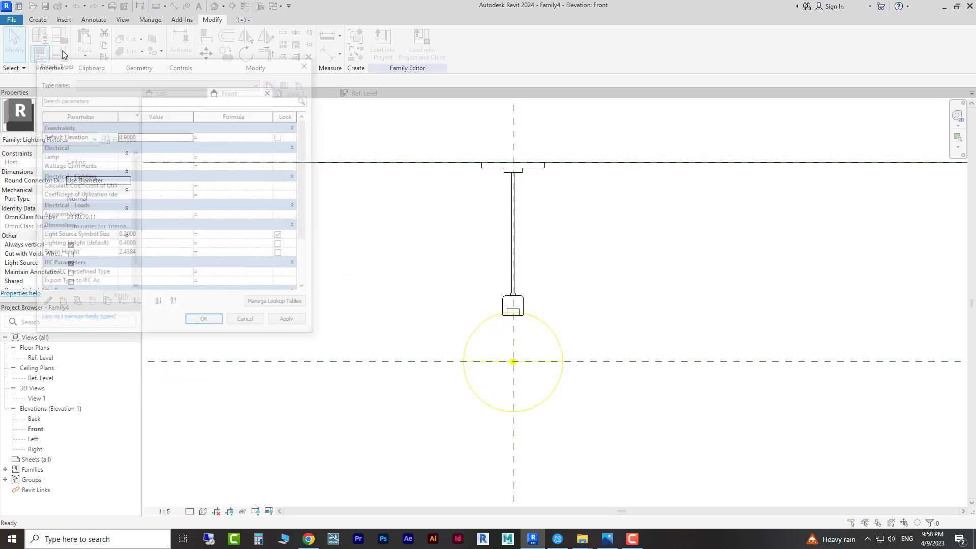
{"action": "left_click", "coordinate": [153, 236]}
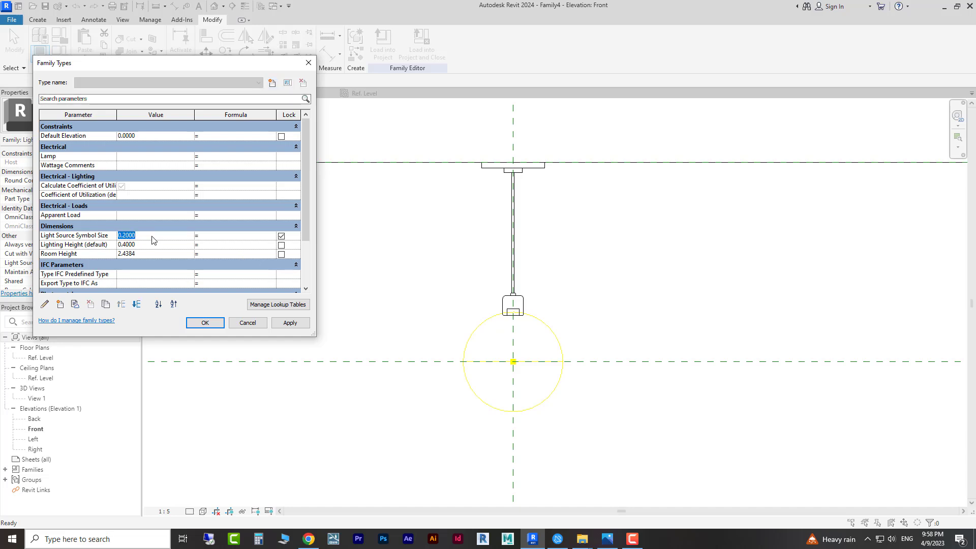
{"action": "left_click", "coordinate": [288, 323]}
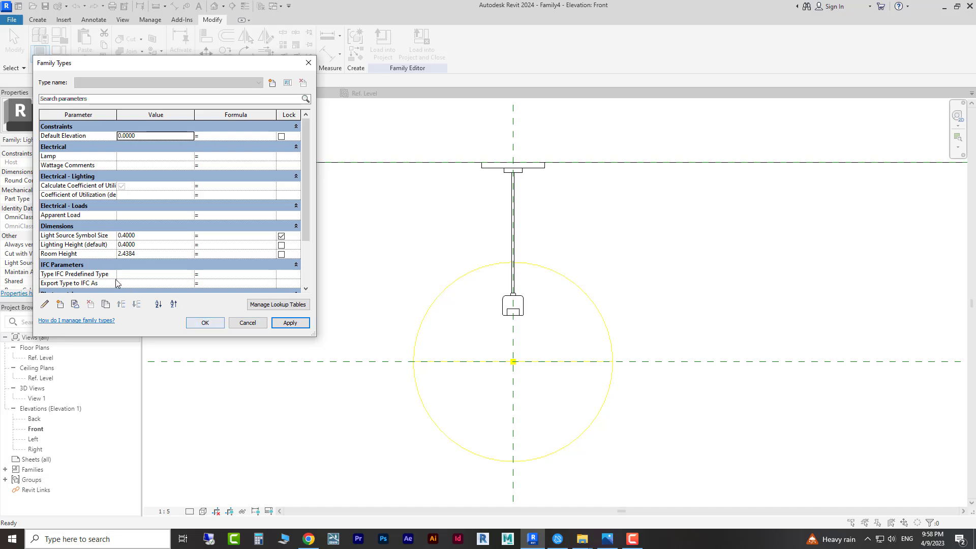
- Flex the Lighting Height parameter by applying 0.2, set it to a value greater than 0.4, and close the family types
{"action": "left_click", "coordinate": [162, 245]}
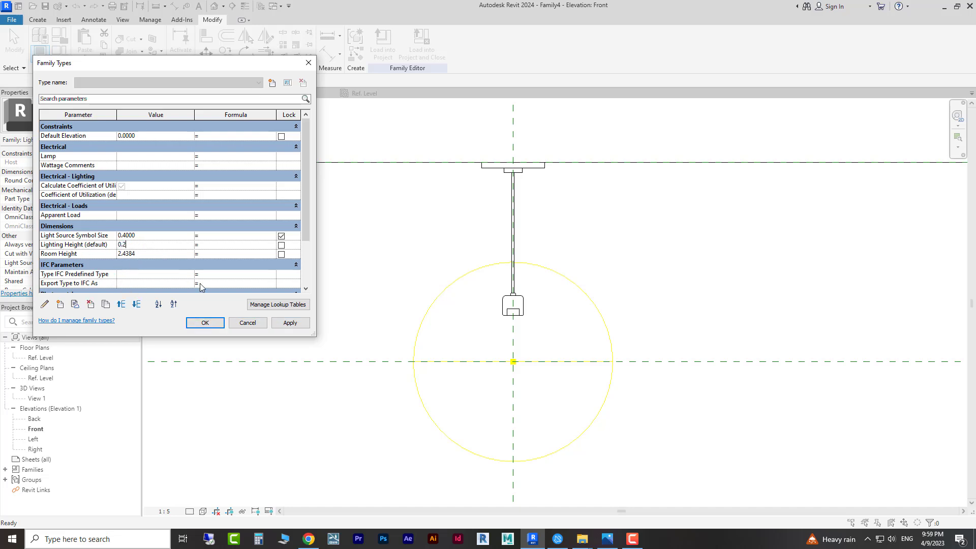
{"action": "left_click", "coordinate": [291, 324]}
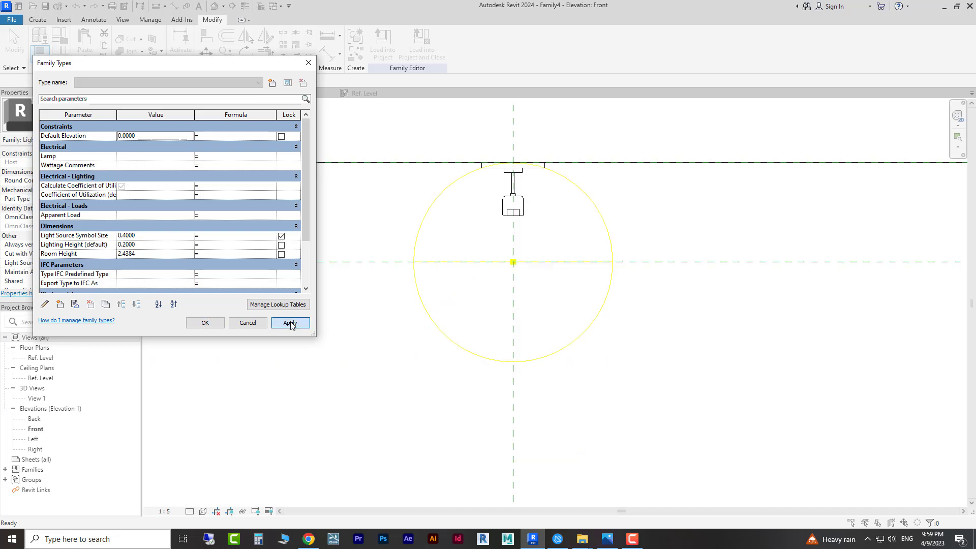
{"action": "left_click", "coordinate": [155, 246]}
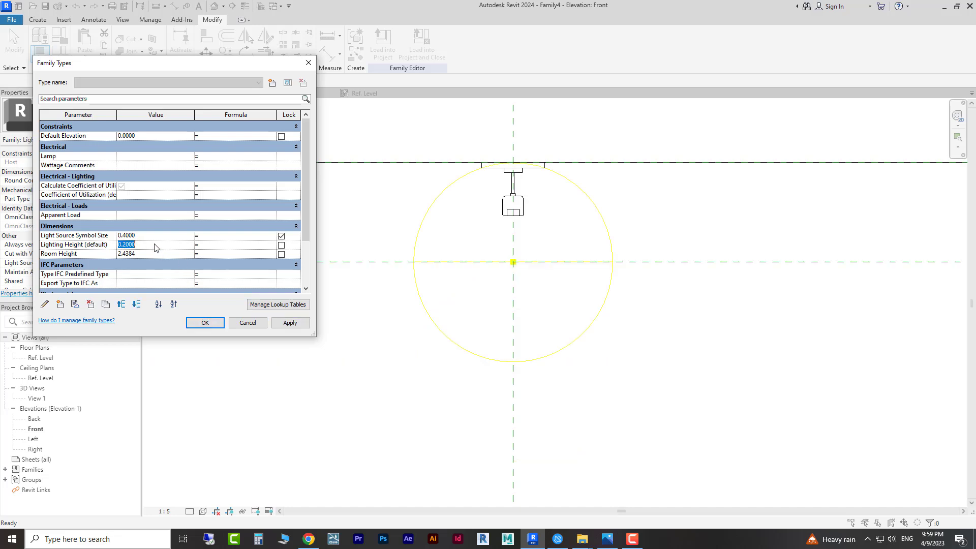
{"action": "left_click", "coordinate": [288, 323]}
{"action": "left_click", "coordinate": [206, 323]}
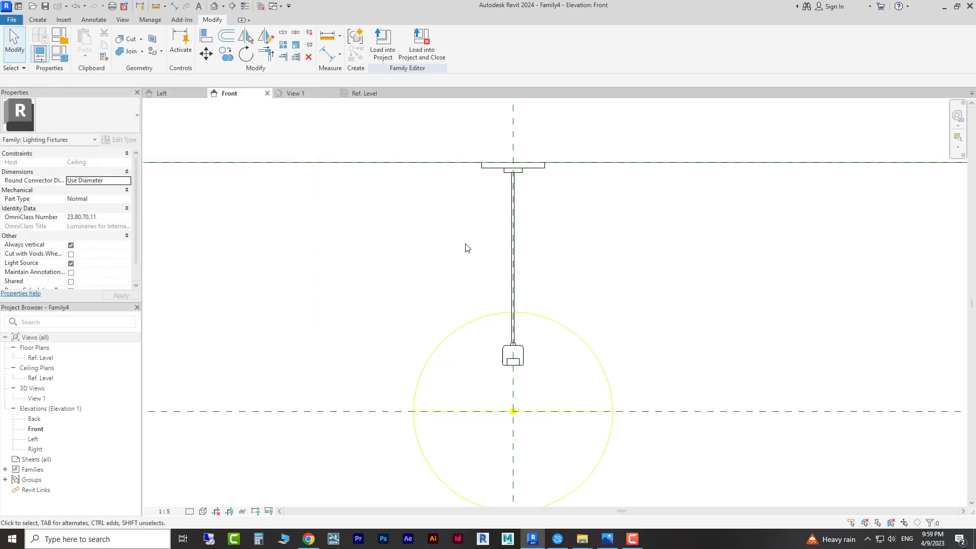
- In the Left elevation, draw a horizontal reference line about 0.175 long across the lamp holder, just under the socket recess's top edge
{"action": "left_click", "coordinate": [163, 94]}
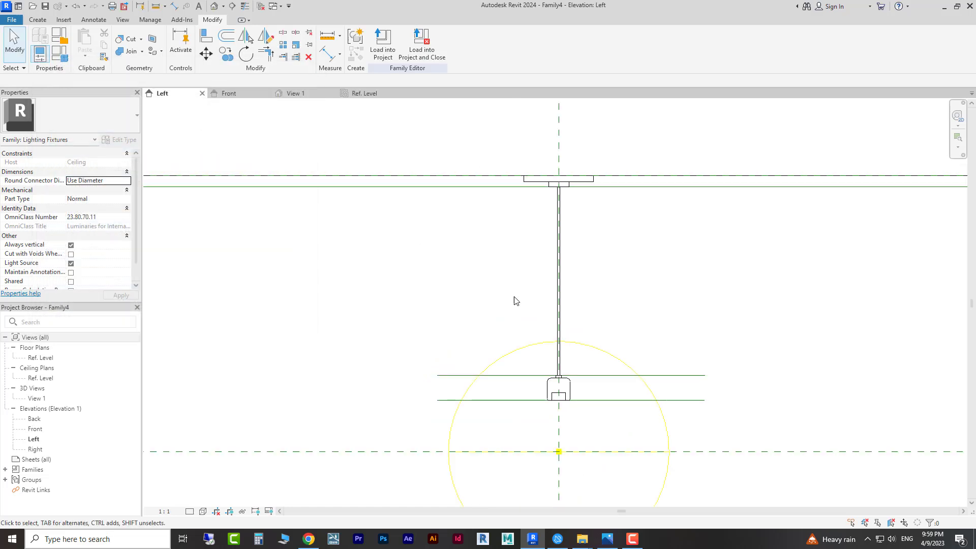
{"action": "middle_click_drag", "start_coordinate": [509, 416], "coordinate": [501, 346]}
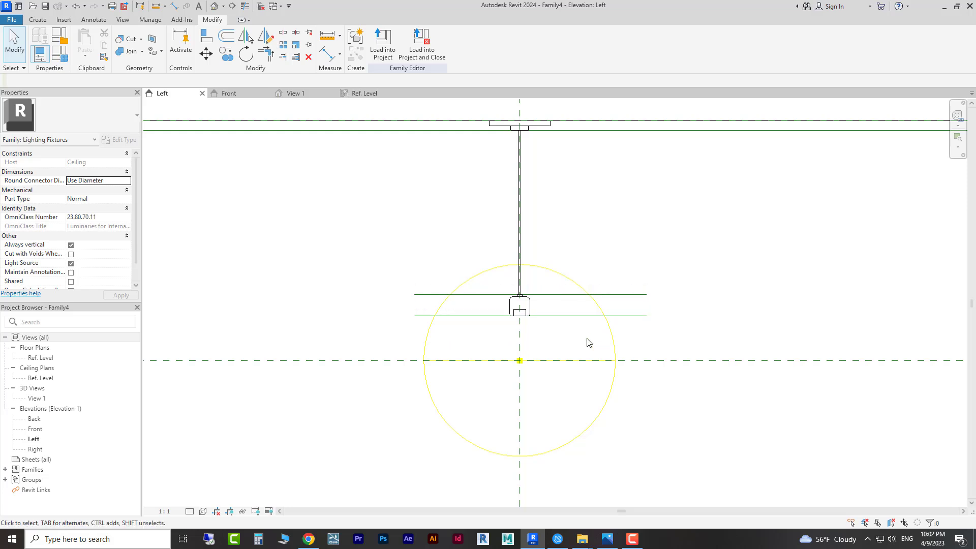
{"action": "middle_click_drag", "start_coordinate": [589, 343], "coordinate": [575, 303]}
{"action": "scroll", "coordinate": [543, 338], "scroll_direction": "up", "scroll_amount": 3}
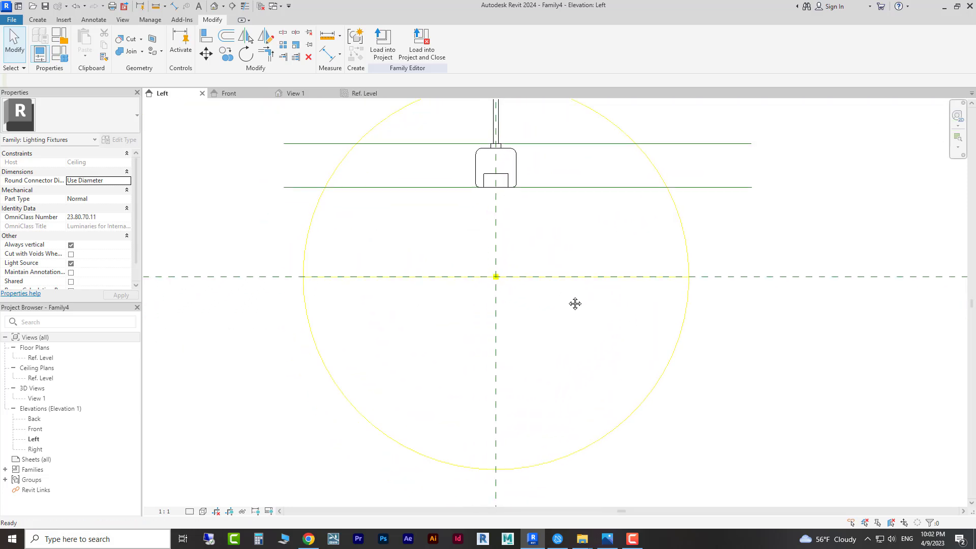
{"action": "left_click", "coordinate": [38, 20]}
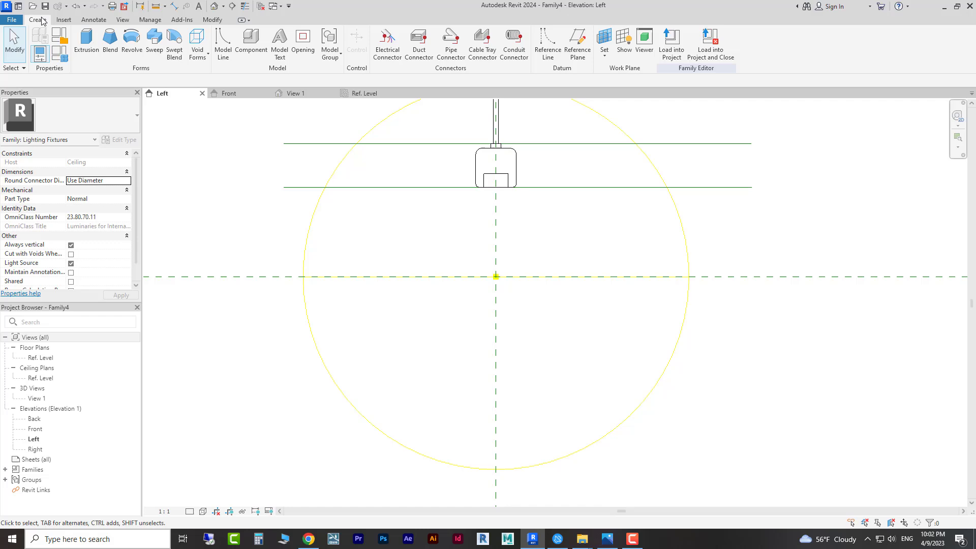
{"action": "left_click", "coordinate": [549, 41]}
{"action": "scroll", "coordinate": [495, 178], "scroll_direction": "up", "scroll_amount": 4}
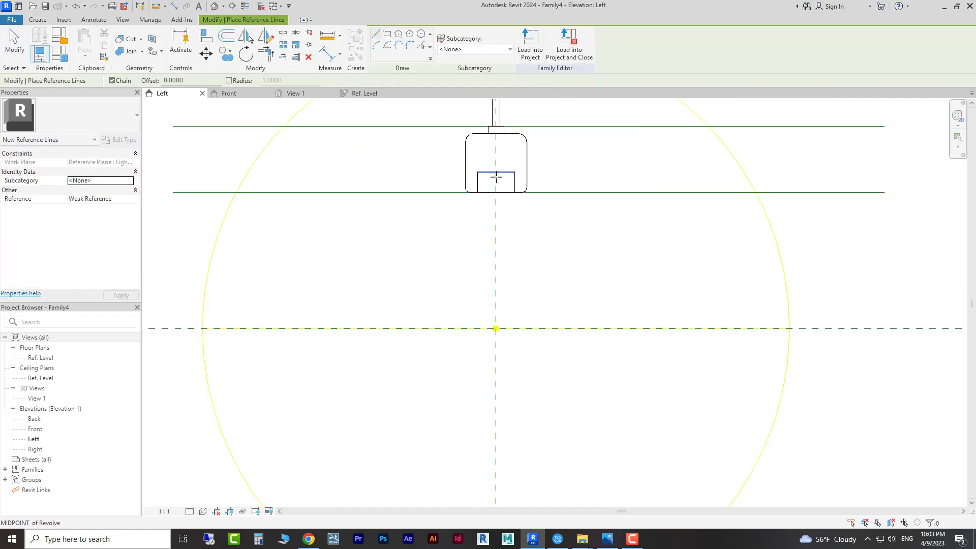
{"action": "left_click", "coordinate": [370, 171]}
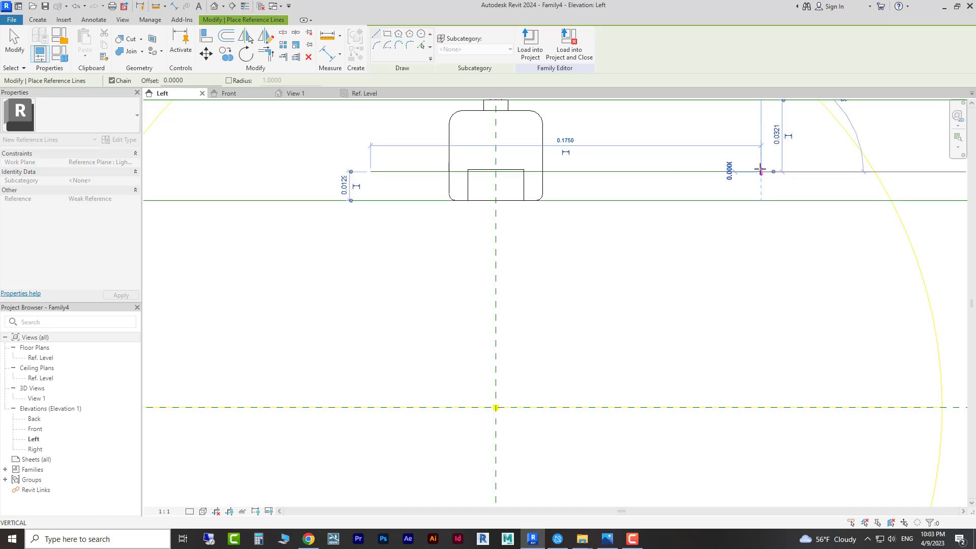
{"action": "left_click", "coordinate": [760, 171]}
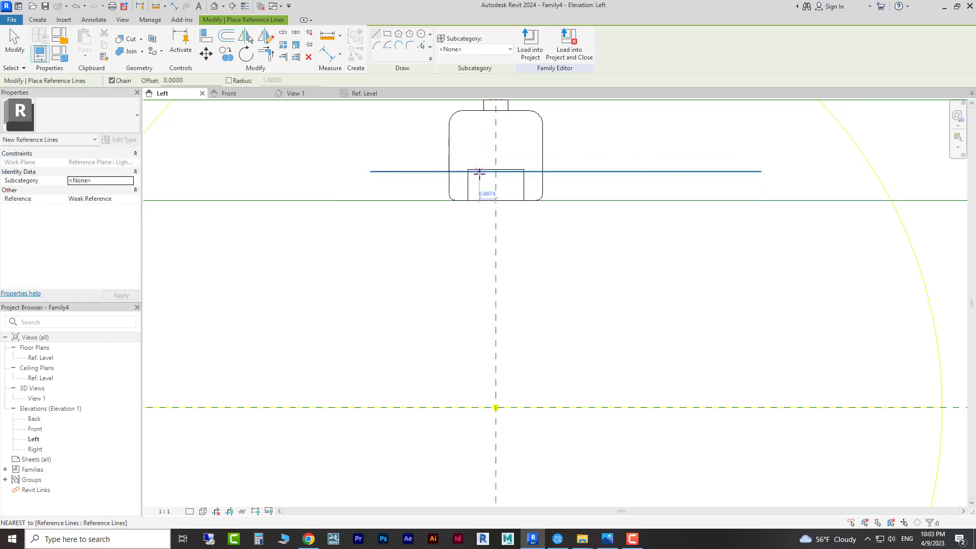
{"action": "key", "text": "Escape"}
- Draw a horizontal reference line about 0.365 long below the light source and extend its left end outward
{"action": "scroll", "coordinate": [512, 141], "scroll_direction": "down", "scroll_amount": 4}
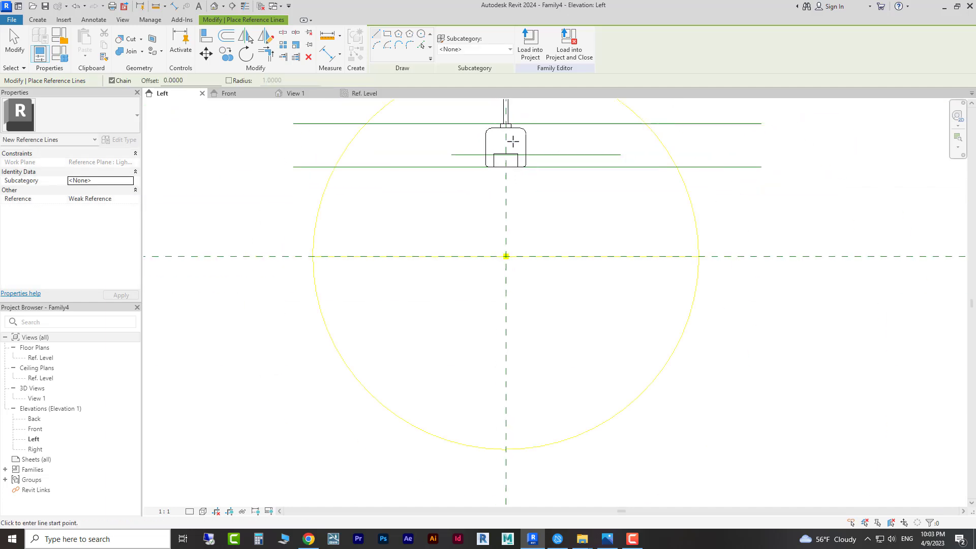
{"action": "scroll", "coordinate": [438, 304], "scroll_direction": "down", "scroll_amount": 1}
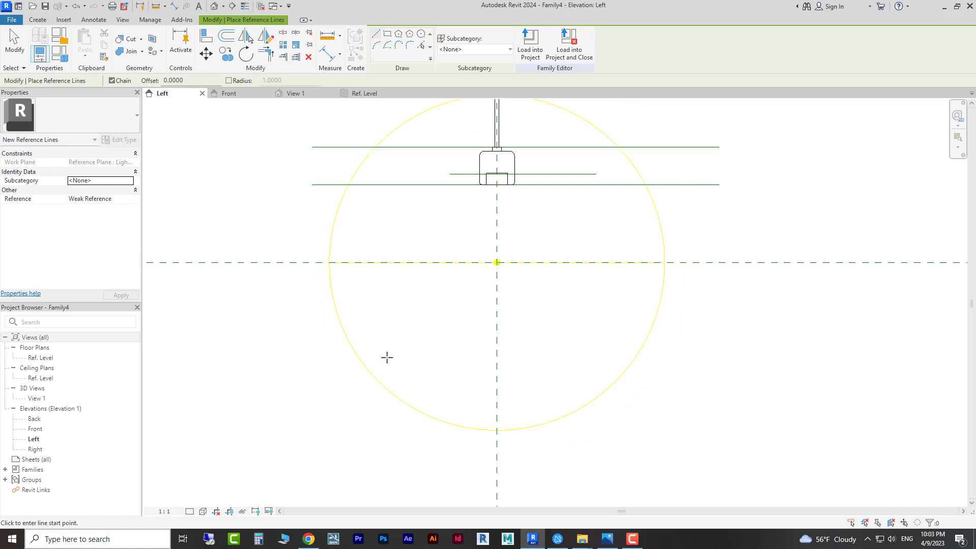
{"action": "left_click", "coordinate": [405, 323]}
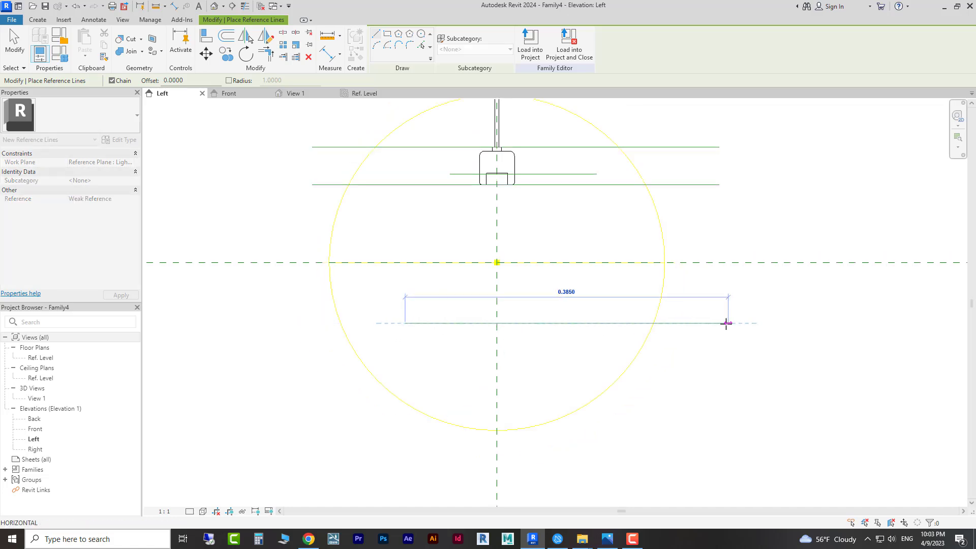
{"action": "left_click", "coordinate": [711, 322]}
{"action": "key", "text": "Escape"}
{"action": "key", "text": "Escape"}
{"action": "left_click", "coordinate": [405, 323]}
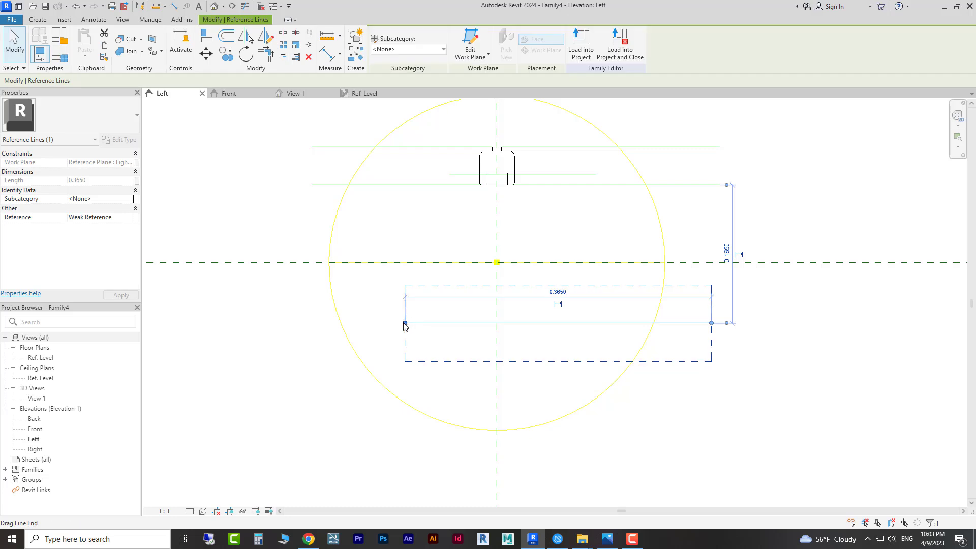
{"action": "left_click_drag", "start_coordinate": [405, 323], "coordinate": [354, 323]}
{"action": "left_click", "coordinate": [763, 377]}
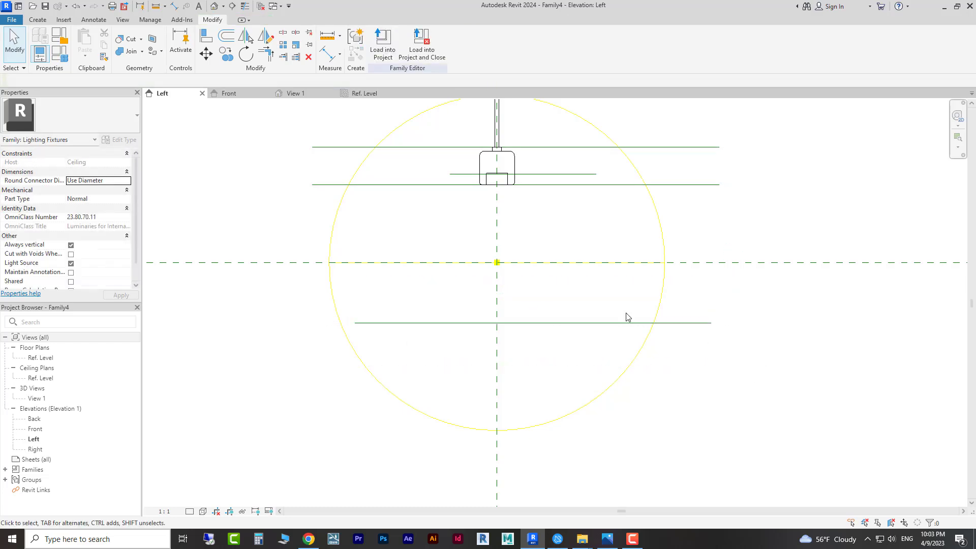
- Start a revolve and sketch the bulb's stepped neck from inside the socket with lines about 0.010, 0.015, 0.013 and 0.024 long
{"action": "left_click", "coordinate": [37, 20]}
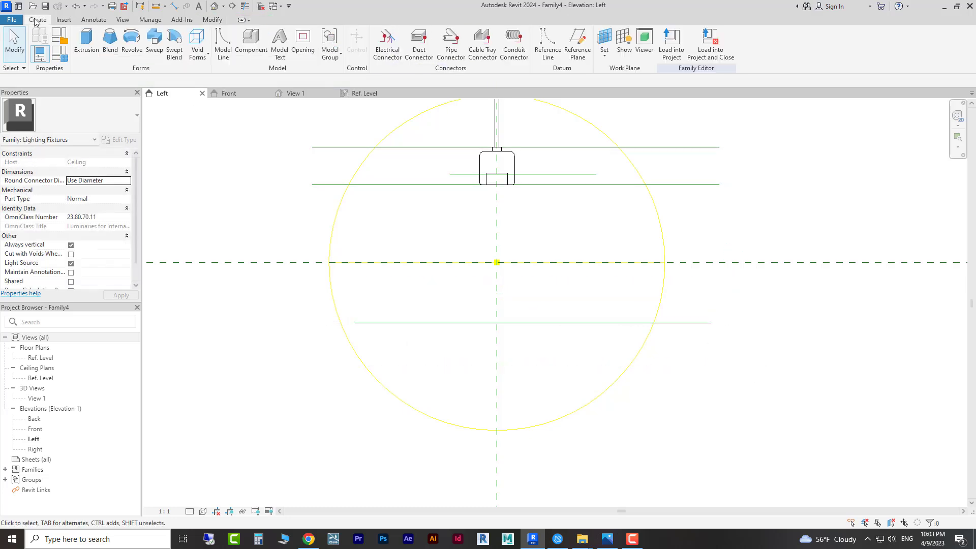
{"action": "left_click", "coordinate": [132, 40]}
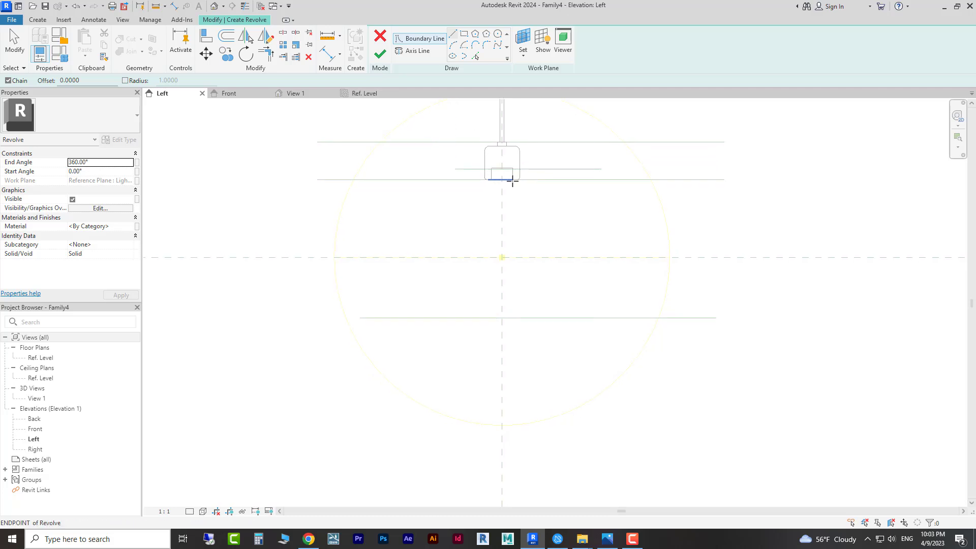
{"action": "scroll", "coordinate": [486, 176], "scroll_direction": "up", "scroll_amount": 4}
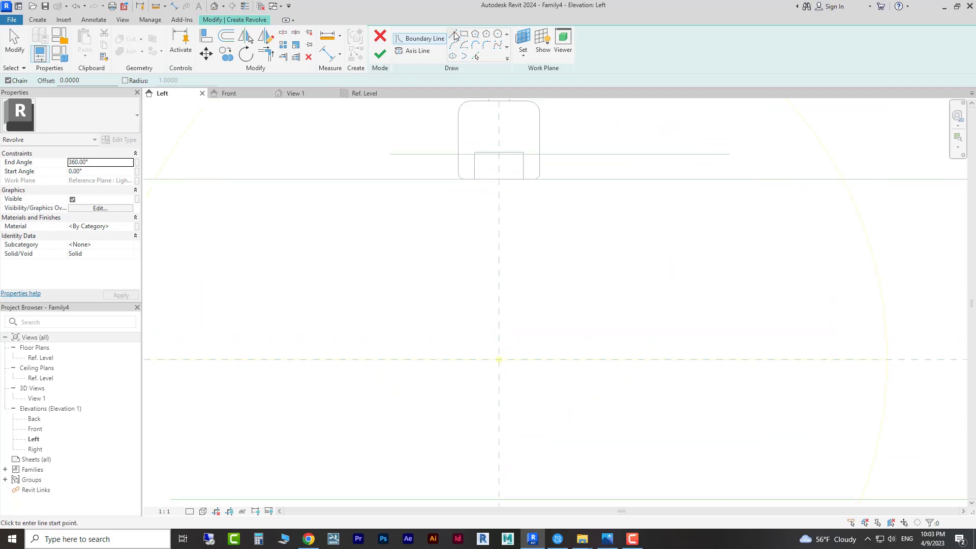
{"action": "left_click", "coordinate": [453, 34]}
{"action": "scroll", "coordinate": [499, 160], "scroll_direction": "up", "scroll_amount": 3}
{"action": "left_click", "coordinate": [508, 158]}
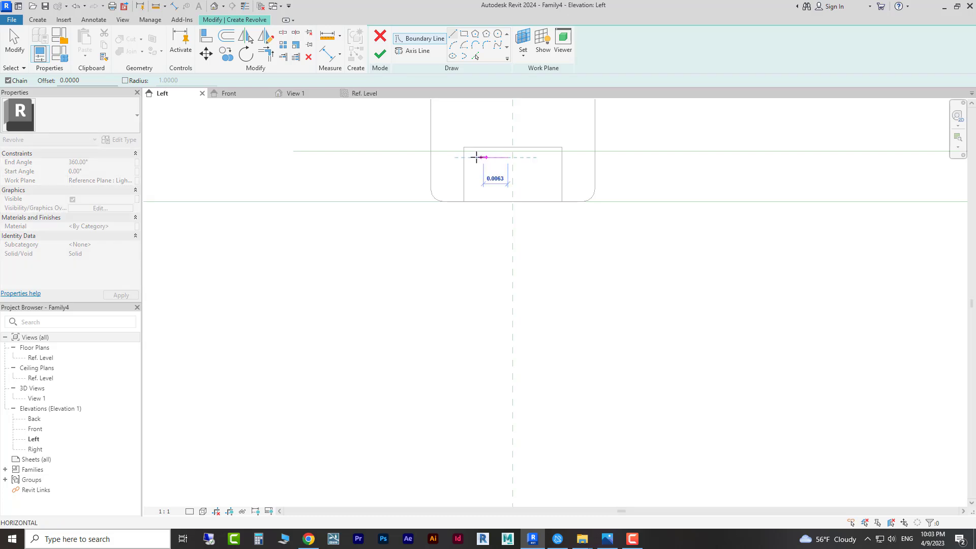
{"action": "left_click", "coordinate": [469, 158]}
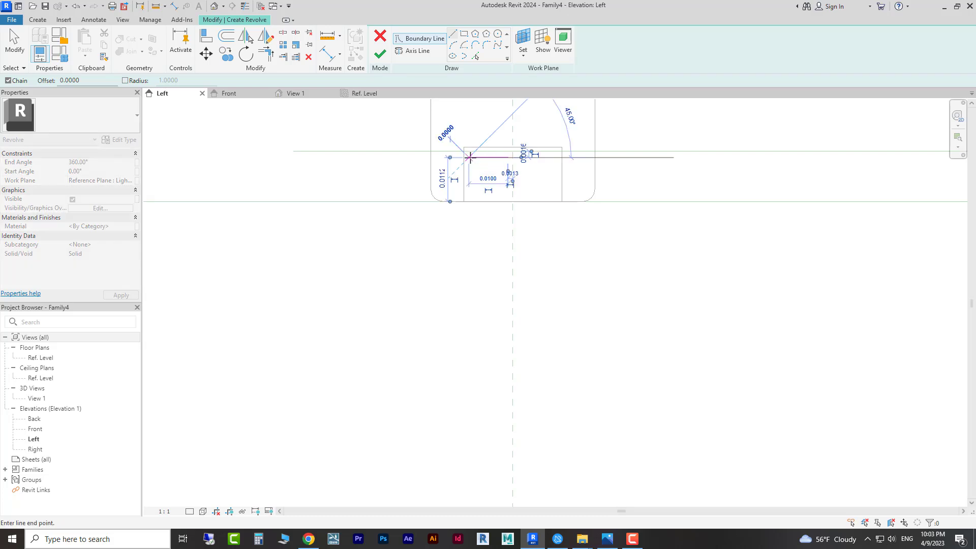
{"action": "left_click", "coordinate": [469, 217]}
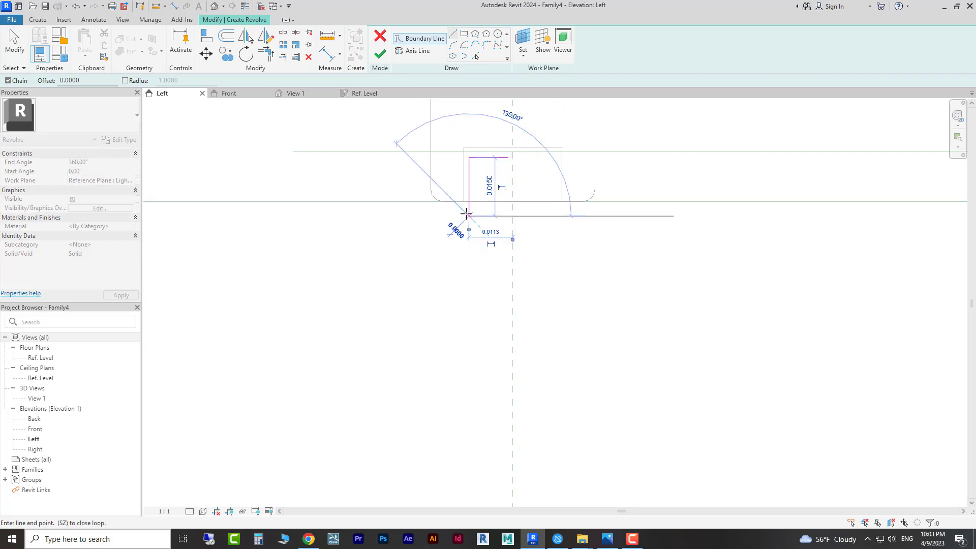
{"action": "left_click", "coordinate": [418, 217]}
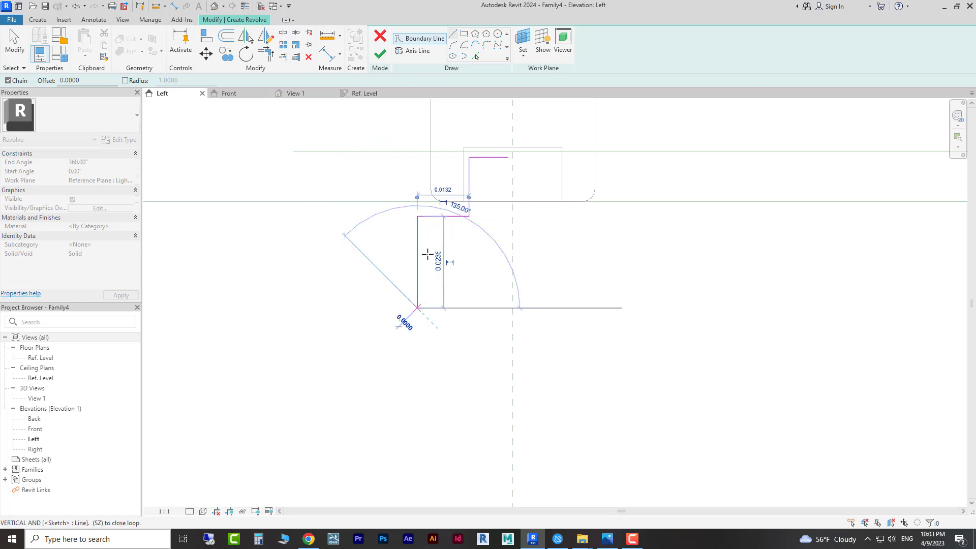
{"action": "scroll", "coordinate": [443, 212], "scroll_direction": "down", "scroll_amount": 3}
{"action": "mouse_move", "coordinate": [443, 212]}
{"action": "middle_mouse_down"}
{"action": "mouse_move", "coordinate": [447, 258]}
{"action": "mouse_move", "coordinate": [463, 220]}
{"action": "mouse_move", "coordinate": [460, 240]}
{"action": "middle_mouse_up"}
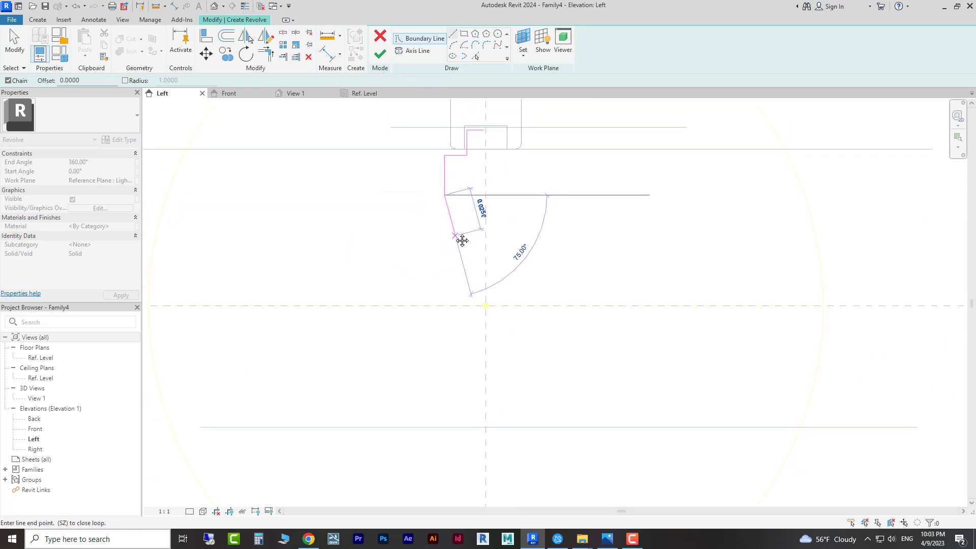
{"action": "key", "text": "Escape"}
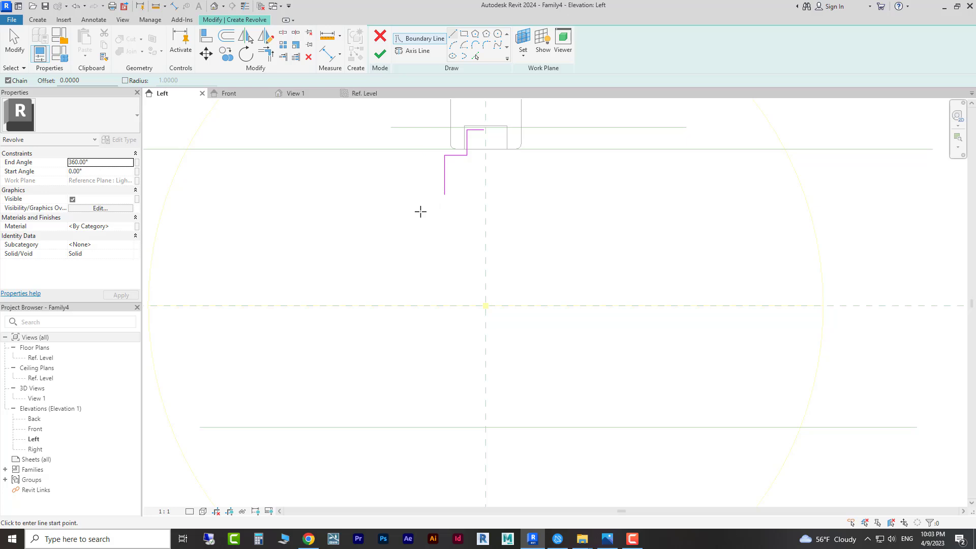
{"action": "key", "text": "Escape"}
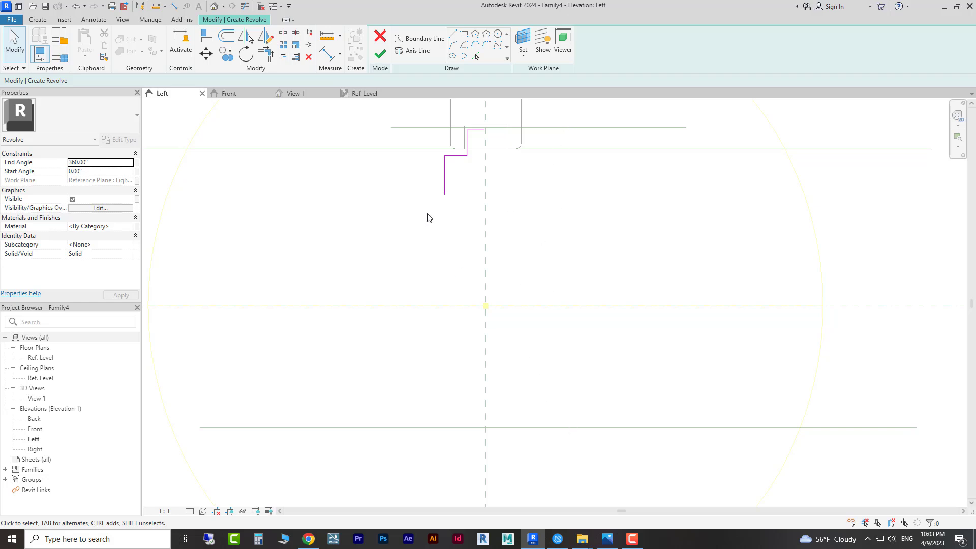
- Sketch a bulb arc of about 0.0713 radius from the neck's lower end to the axis at the lower reference line
{"action": "left_click", "coordinate": [453, 46]}
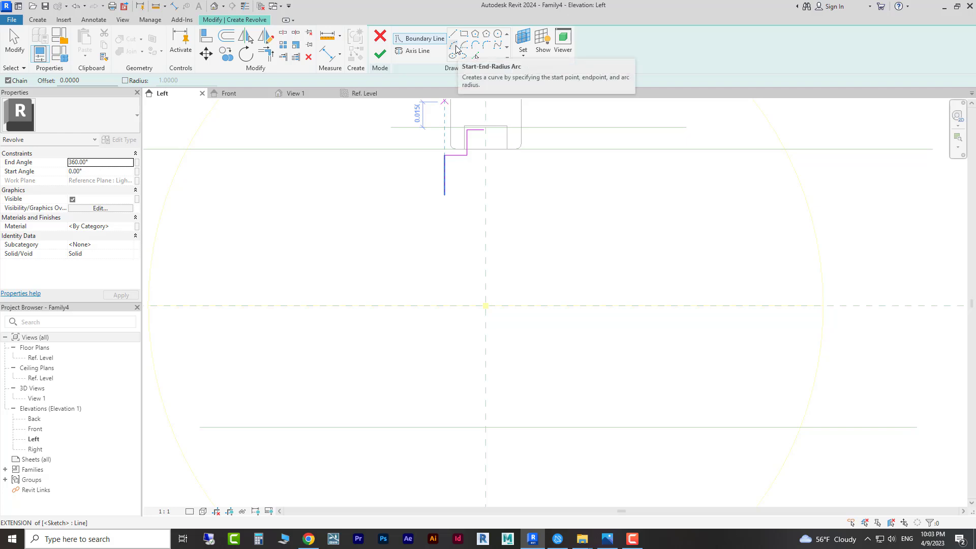
{"action": "left_click", "coordinate": [456, 49]}
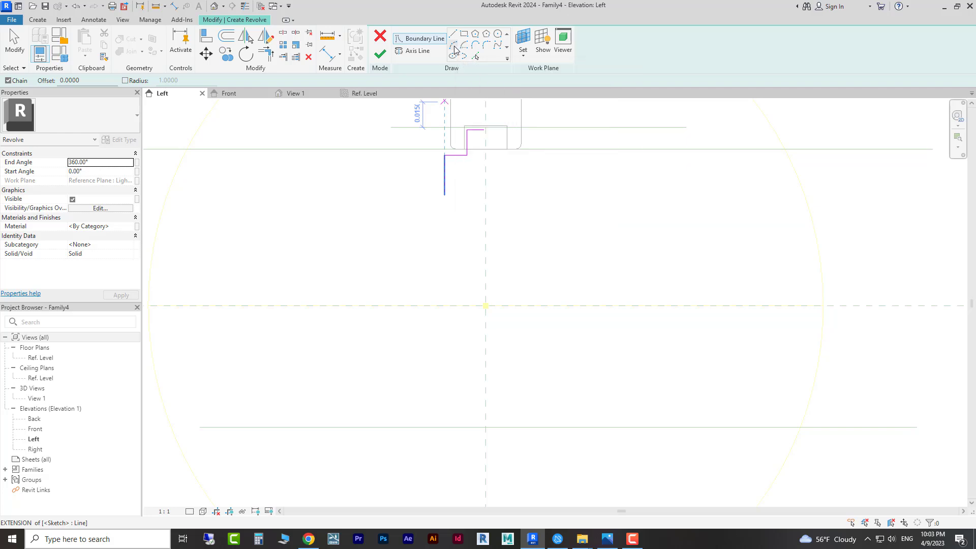
{"action": "left_click", "coordinate": [444, 195]}
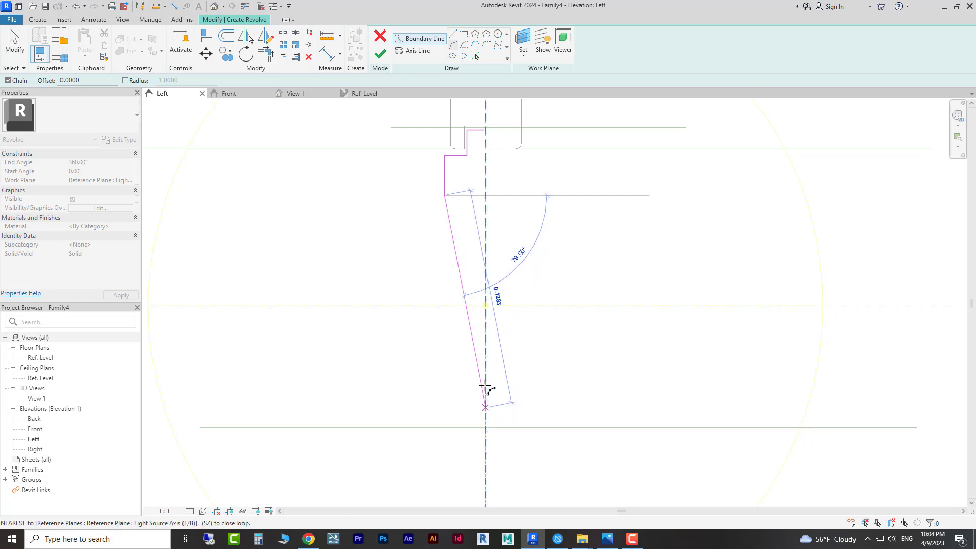
{"action": "left_click", "coordinate": [486, 427]}
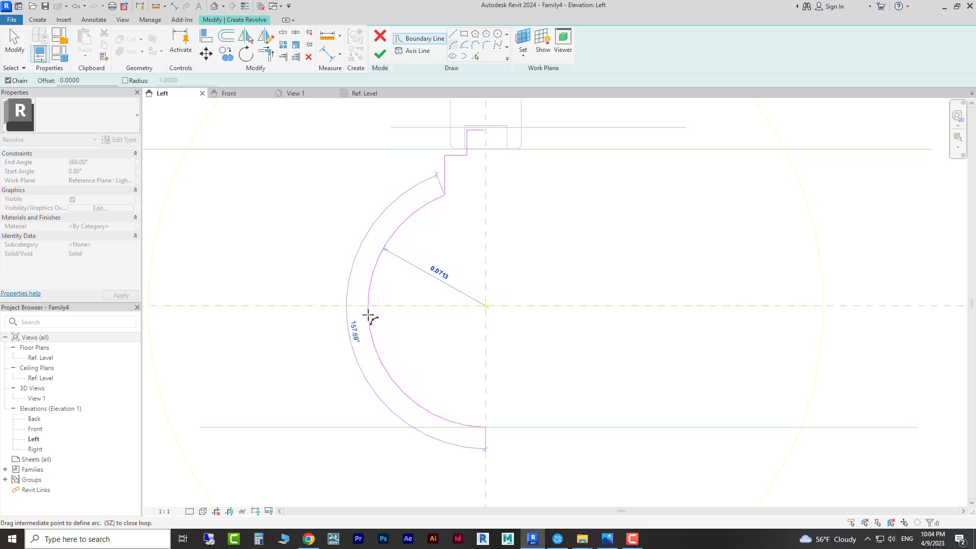
{"action": "left_click", "coordinate": [368, 319]}
{"action": "key", "text": "Escape"}
{"action": "key", "text": "Escape"}
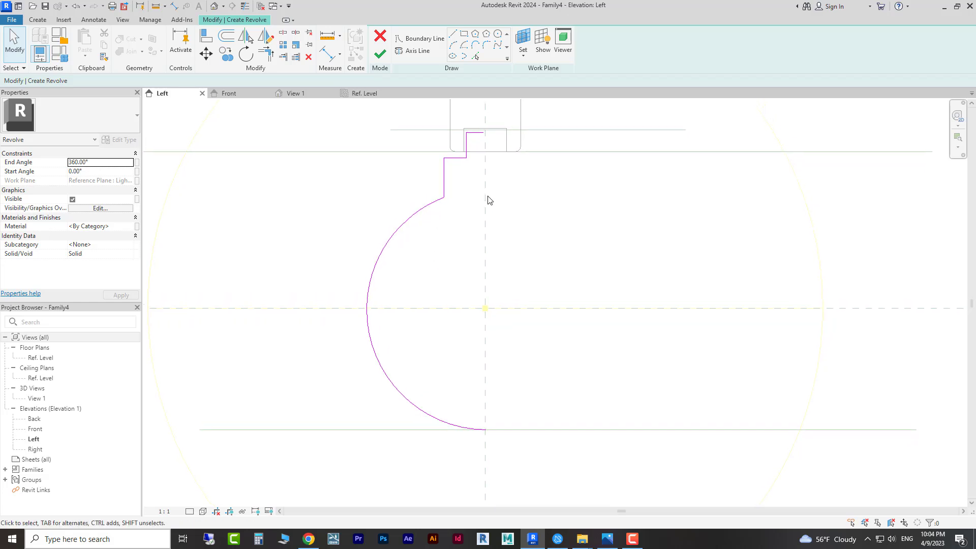
- Fillet the corner between the neck's vertical line and the bulb arc with a radius of about 0.015
{"action": "left_click", "coordinate": [486, 46]}
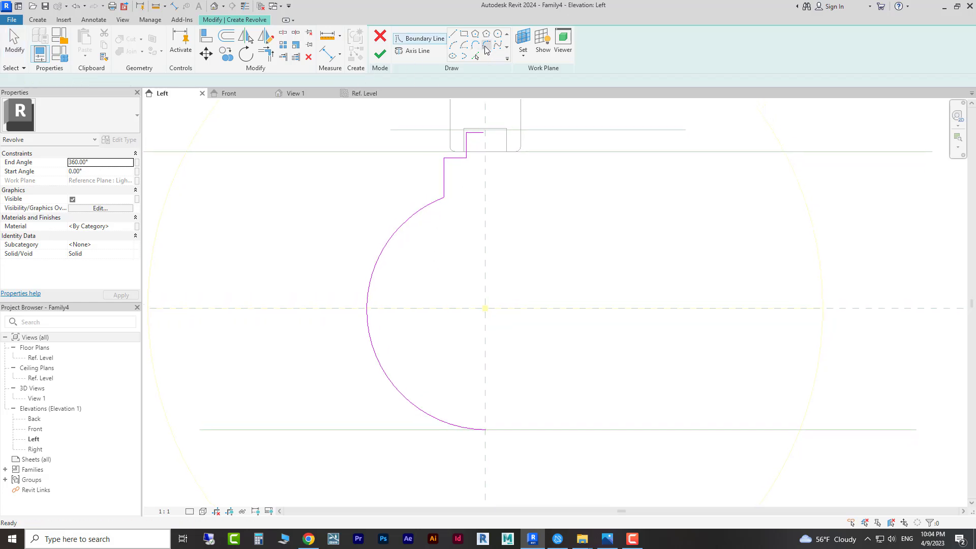
{"action": "left_click", "coordinate": [441, 197]}
{"action": "left_click", "coordinate": [444, 190]}
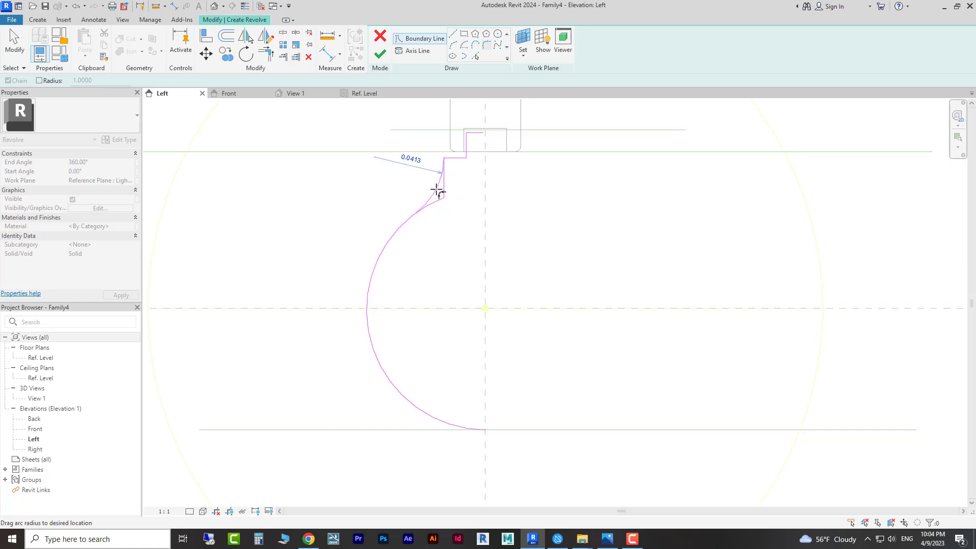
{"action": "scroll", "coordinate": [440, 196], "scroll_direction": "up", "scroll_amount": 3}
{"action": "left_click", "coordinate": [441, 203]}
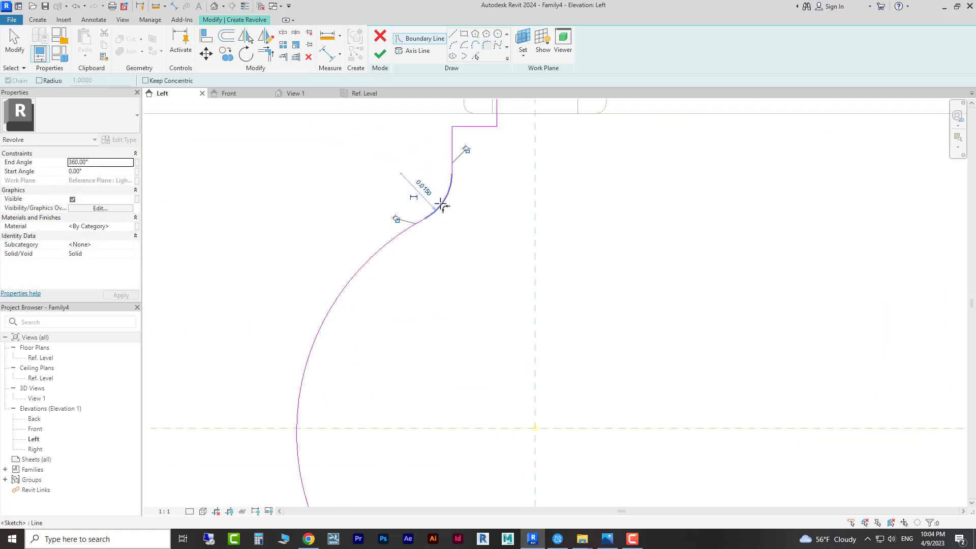
- Fillet the neck's upper outer corner, between its vertical line and the horizontal step, with a radius of about 0.0084
{"action": "left_click", "coordinate": [453, 136]}
{"action": "left_click", "coordinate": [463, 127]}
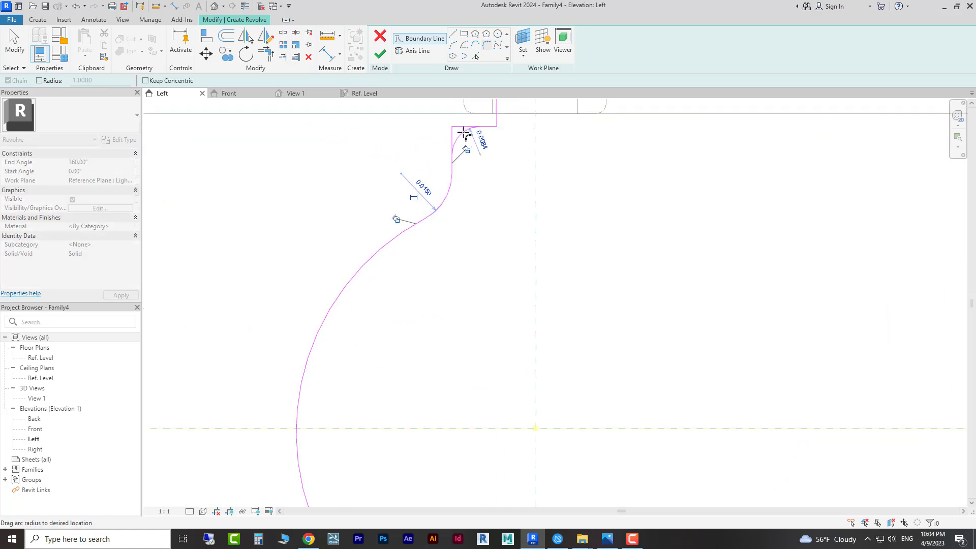
{"action": "left_click", "coordinate": [462, 133]}
{"action": "scroll", "coordinate": [473, 237], "scroll_direction": "down", "scroll_amount": 1}
{"action": "scroll", "coordinate": [474, 152], "scroll_direction": "down", "scroll_amount": 2}
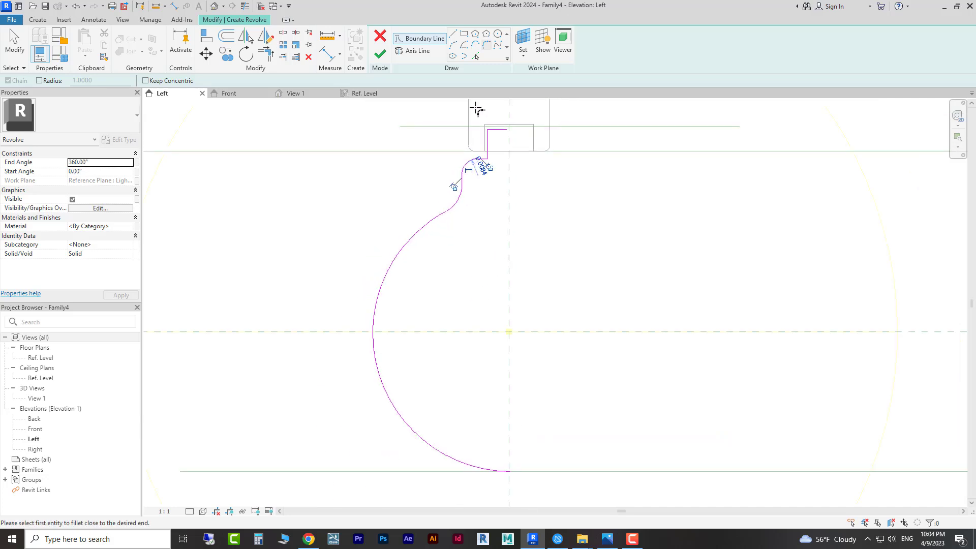
{"action": "scroll", "coordinate": [484, 131], "scroll_direction": "up", "scroll_amount": 1}
{"action": "scroll", "coordinate": [484, 131], "scroll_direction": "down", "scroll_amount": 1}
{"action": "key", "text": "Escape"}
{"action": "scroll", "coordinate": [521, 203], "scroll_direction": "down", "scroll_amount": 1}
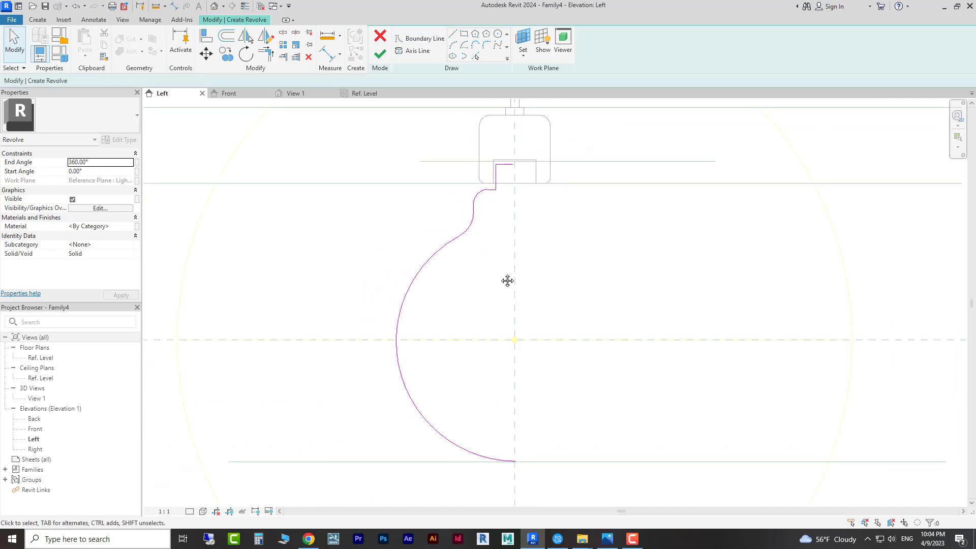
{"action": "middle_click_drag", "start_coordinate": [508, 281], "coordinate": [482, 274]}
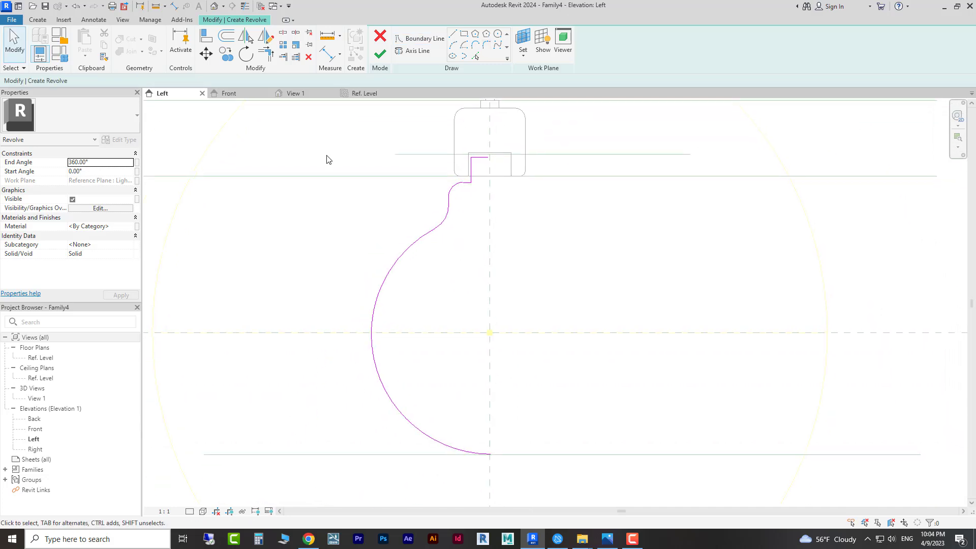
- Align the neck's top line to the reference line inside the lamp holder and lock it there
{"action": "left_click", "coordinate": [202, 37]}
{"action": "scroll", "coordinate": [466, 153], "scroll_direction": "up", "scroll_amount": 3}
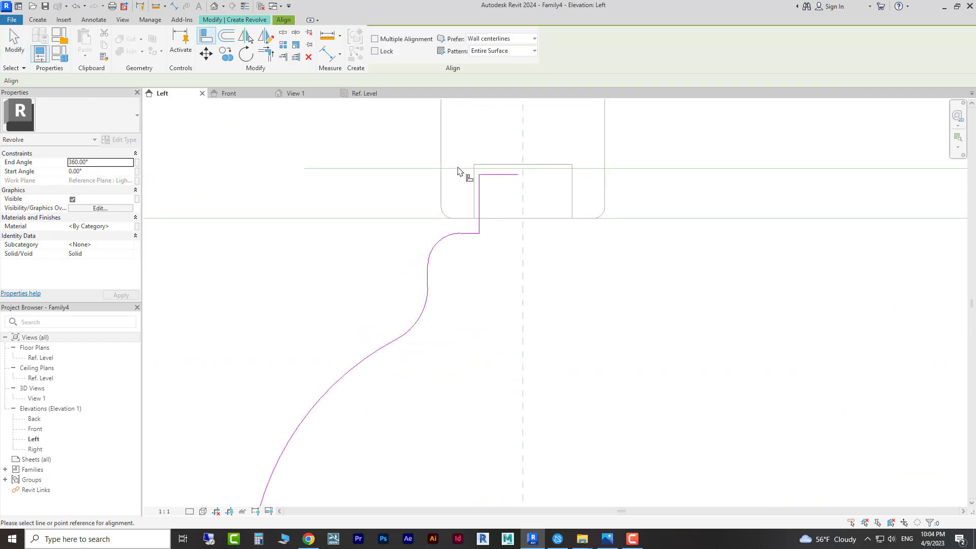
{"action": "left_click", "coordinate": [500, 176]}
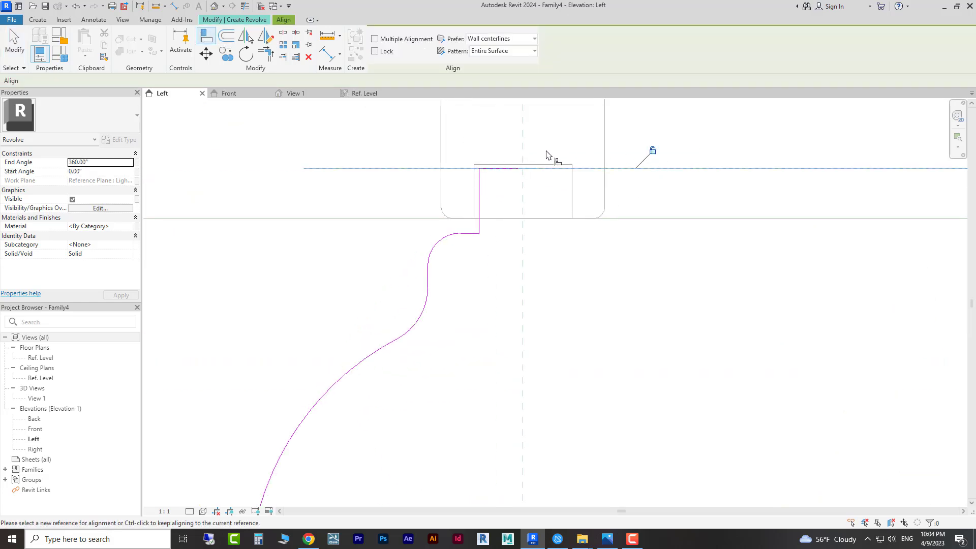
{"action": "scroll", "coordinate": [546, 154], "scroll_direction": "down", "scroll_amount": 3}
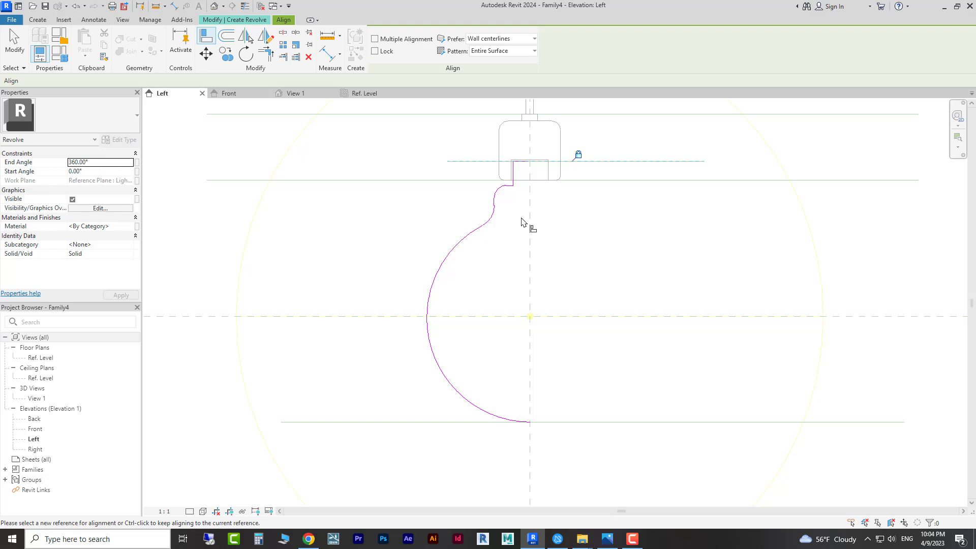
{"action": "key", "text": "Escape"}
{"action": "key", "text": "Escape"}
- Pull the bulb arc's lower end away, snap it back to the lower reference line's intersection with the light source axis, and lock it
{"action": "left_click", "coordinate": [494, 418]}
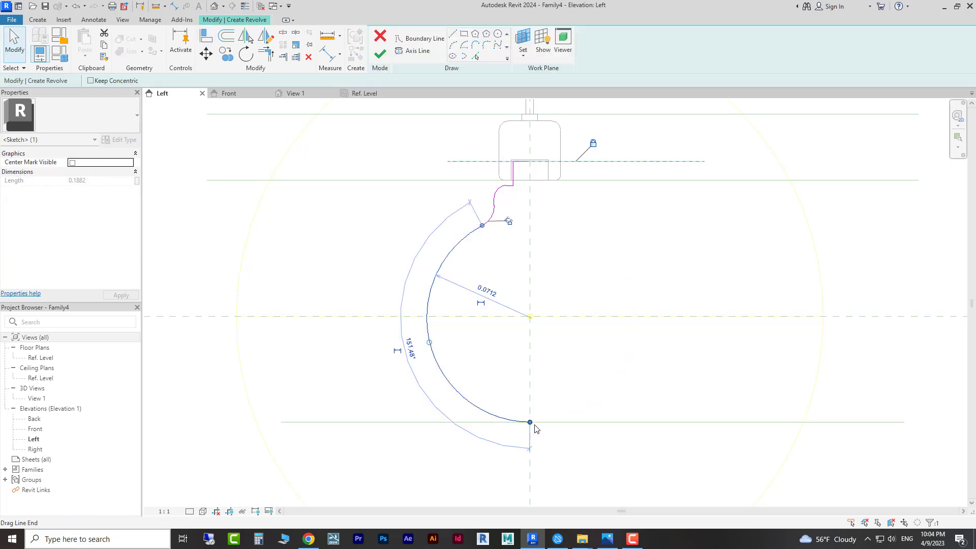
{"action": "left_click_drag", "start_coordinate": [535, 427], "coordinate": [483, 412]}
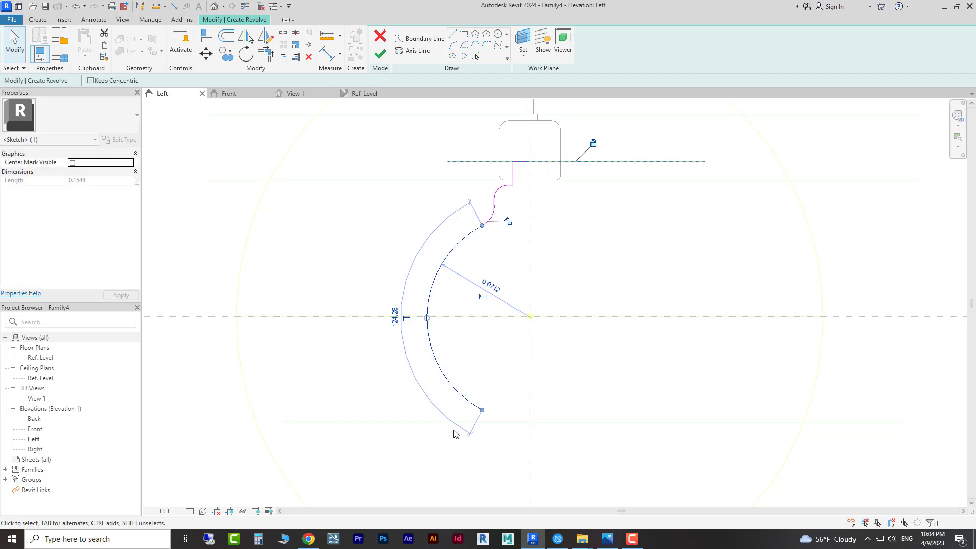
{"action": "left_click", "coordinate": [503, 440]}
{"action": "left_click", "coordinate": [472, 403]}
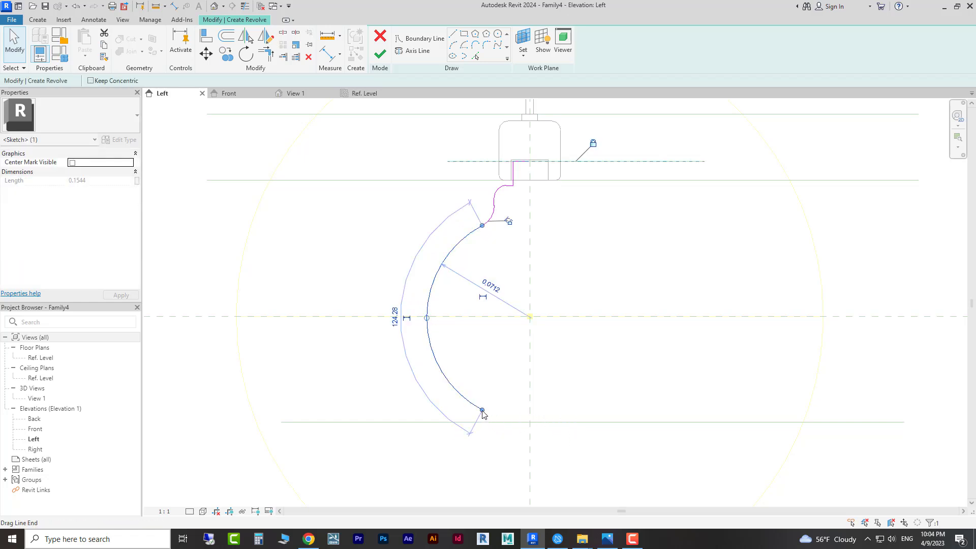
{"action": "left_click_drag", "start_coordinate": [482, 411], "coordinate": [529, 422]}
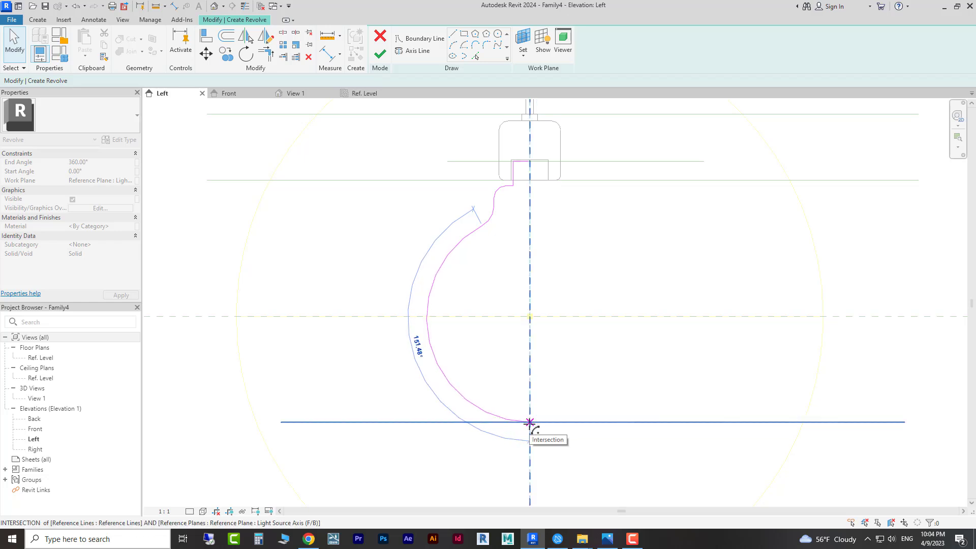
{"action": "left_click", "coordinate": [530, 422]}
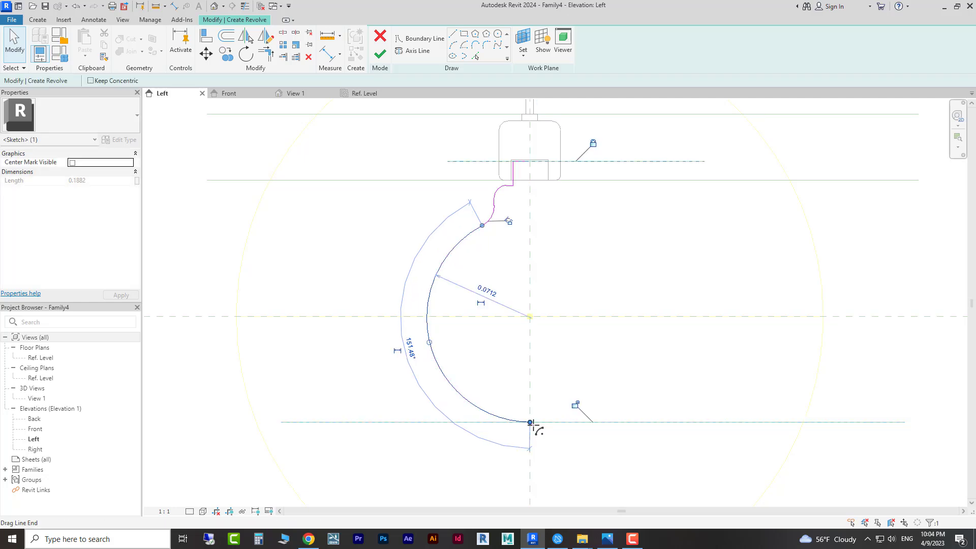
{"action": "left_click", "coordinate": [586, 456]}
- Close the bulb profile with a vertical line about 0.178 long along the axis, from the neck's top line to the arc's lower end
{"action": "middle_click_drag", "start_coordinate": [593, 327], "coordinate": [566, 327]}
{"action": "scroll", "coordinate": [498, 221], "scroll_direction": "up", "scroll_amount": 1}
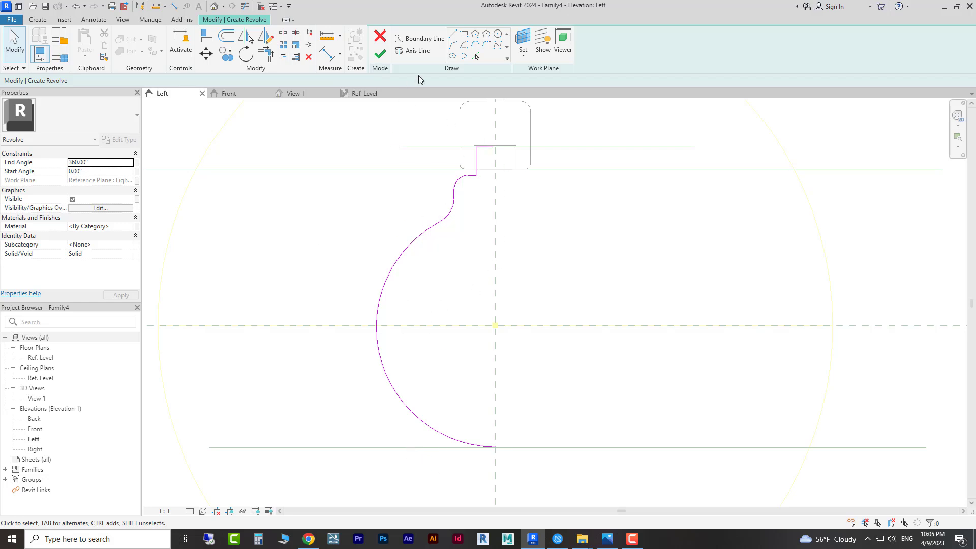
{"action": "left_click", "coordinate": [455, 37]}
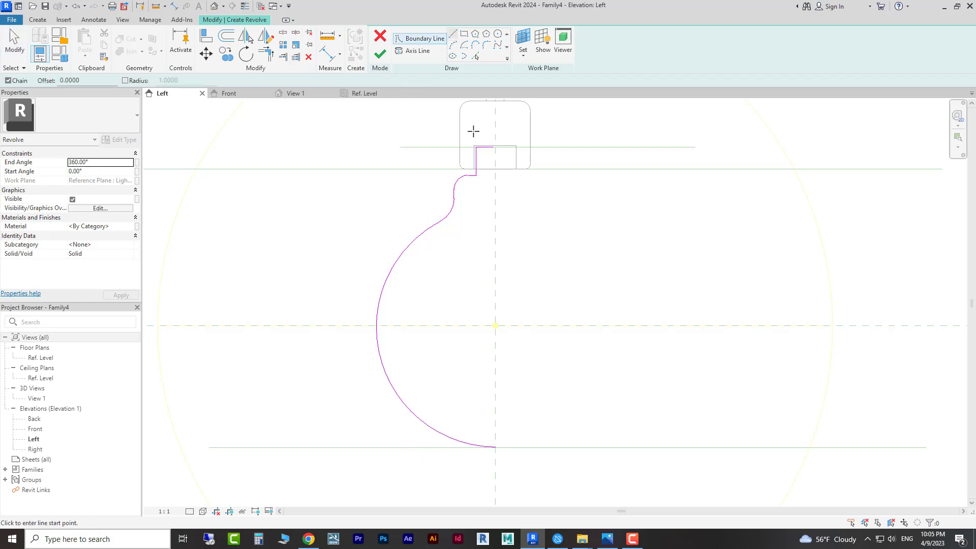
{"action": "scroll", "coordinate": [497, 157], "scroll_direction": "up", "scroll_amount": 1}
{"action": "left_click", "coordinate": [496, 148]}
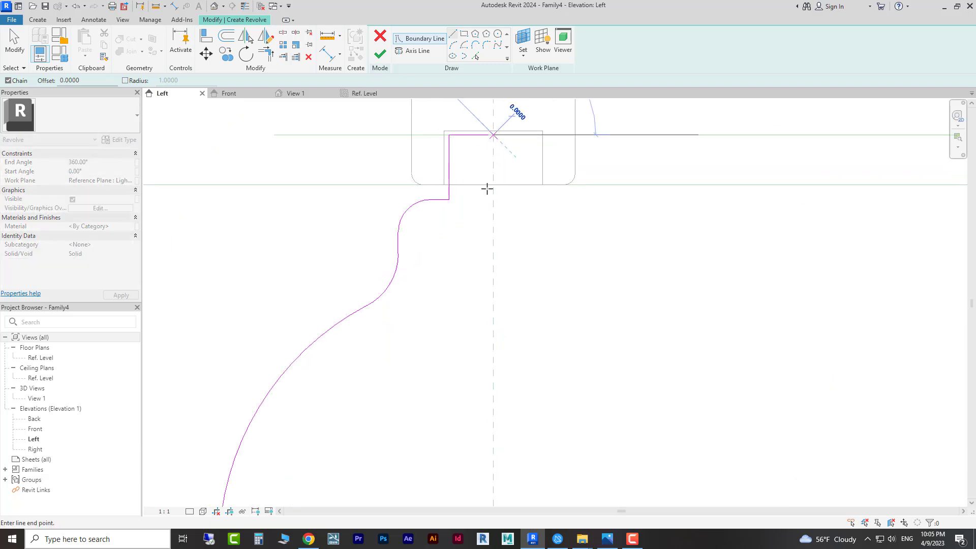
{"action": "scroll", "coordinate": [476, 224], "scroll_direction": "down", "scroll_amount": 1}
{"action": "scroll", "coordinate": [505, 321], "scroll_direction": "down", "scroll_amount": 2}
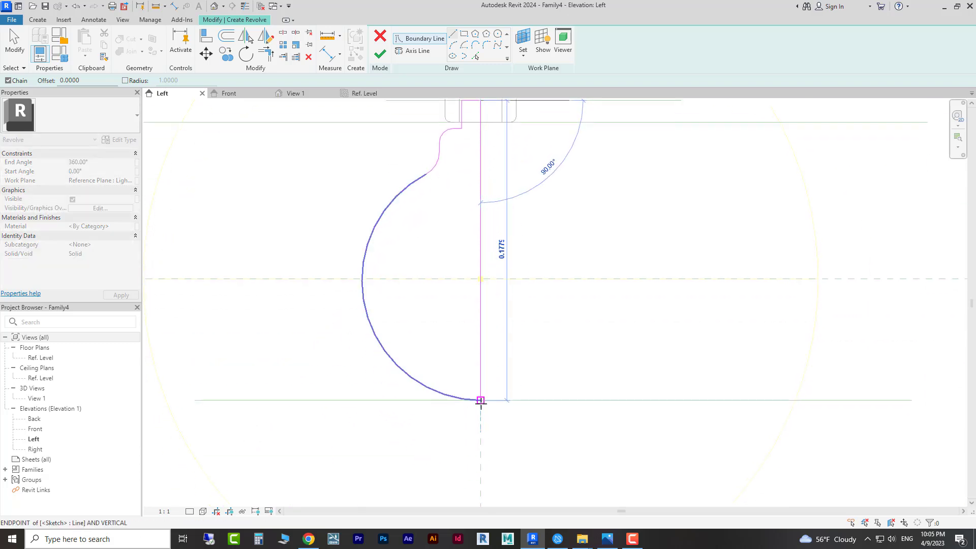
{"action": "left_click", "coordinate": [483, 485]}
{"action": "key", "text": "Escape"}
{"action": "key", "text": "Escape"}
{"action": "scroll", "coordinate": [498, 295], "scroll_direction": "up", "scroll_amount": 2}
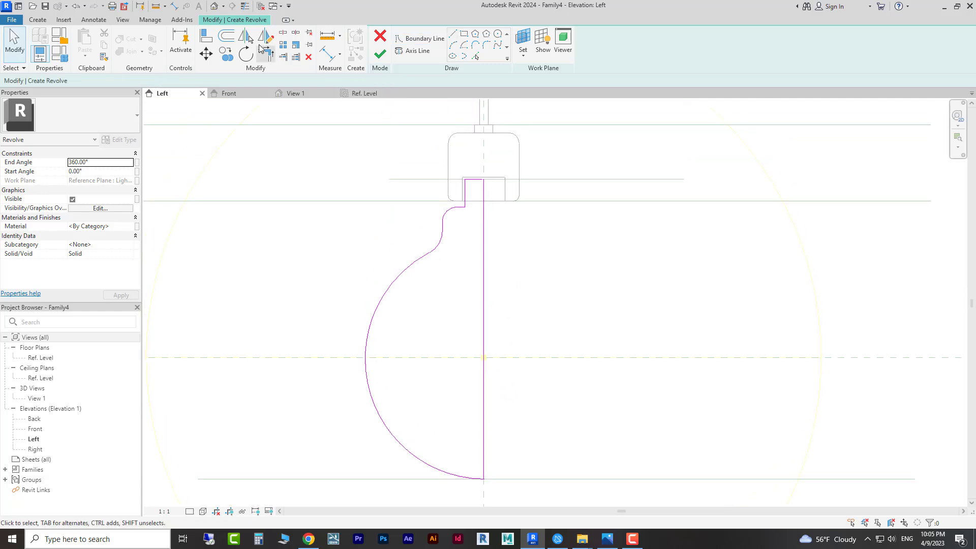
- Pick the vertical light source axis plane as the revolve's axis line and finish the bulb revolve
{"action": "left_click", "coordinate": [267, 53]}
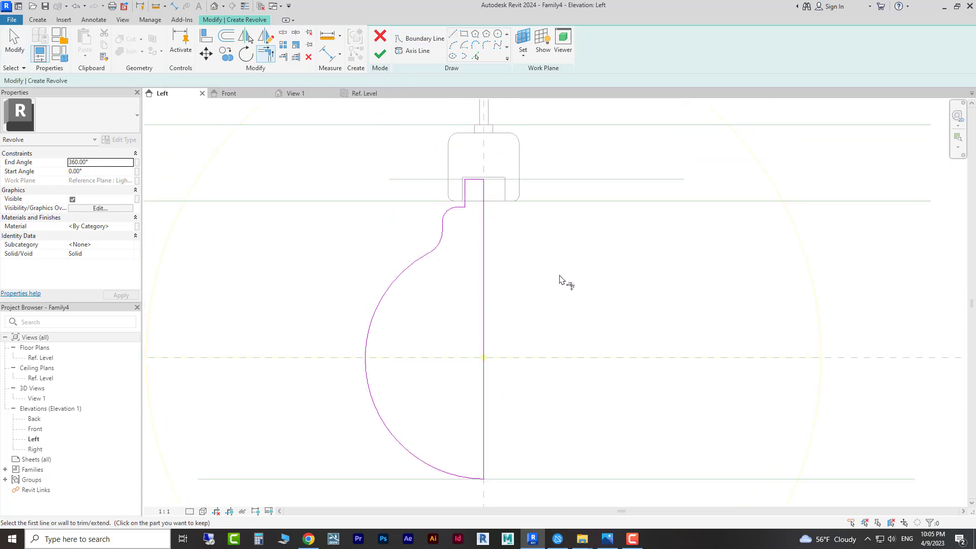
{"action": "scroll", "coordinate": [463, 289], "scroll_direction": "down", "scroll_amount": 2}
{"action": "left_click", "coordinate": [422, 49]}
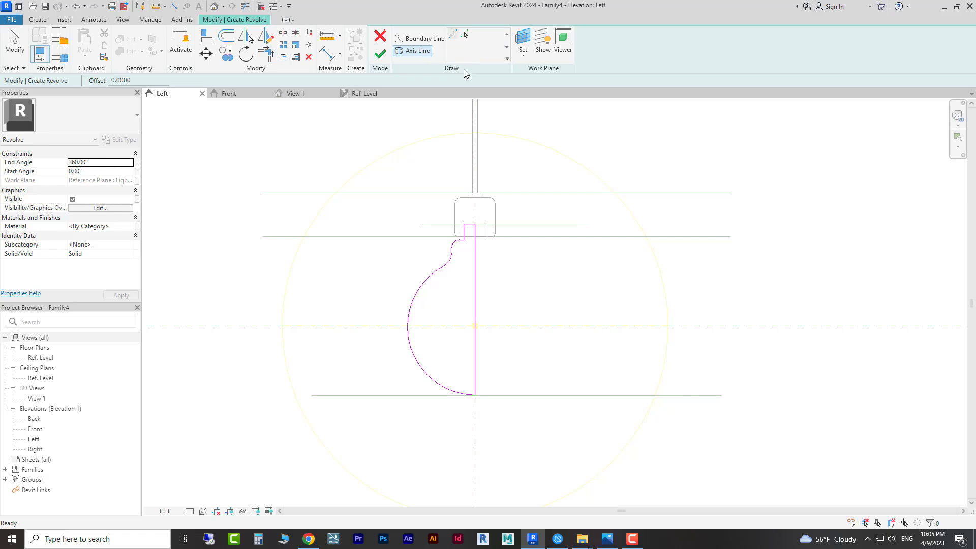
{"action": "left_click", "coordinate": [464, 35]}
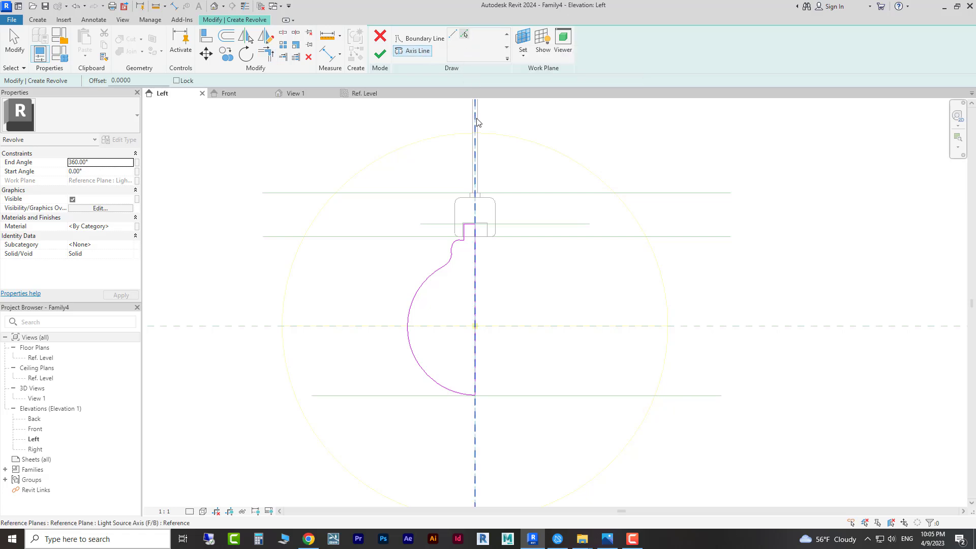
{"action": "left_click", "coordinate": [476, 128]}
{"action": "left_click", "coordinate": [371, 159]}
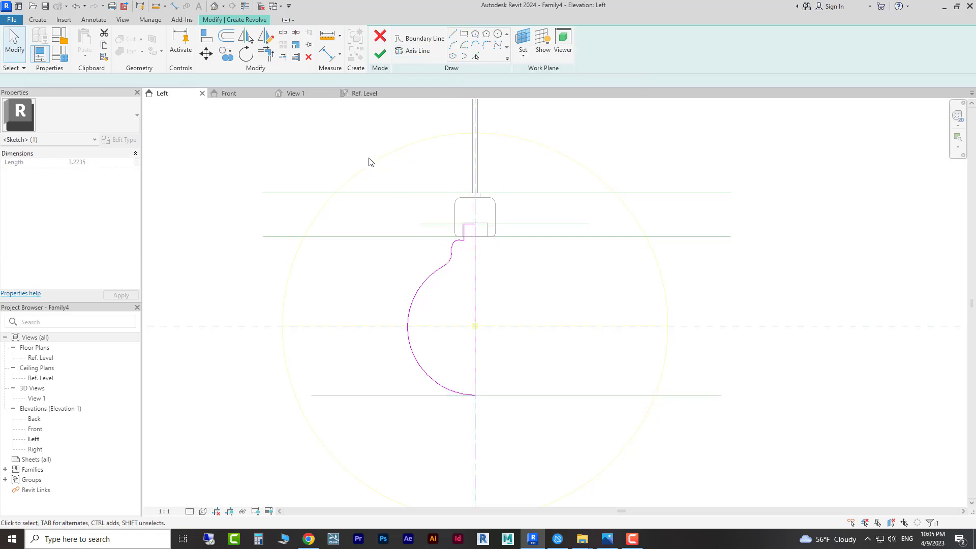
{"action": "left_click", "coordinate": [381, 54]}
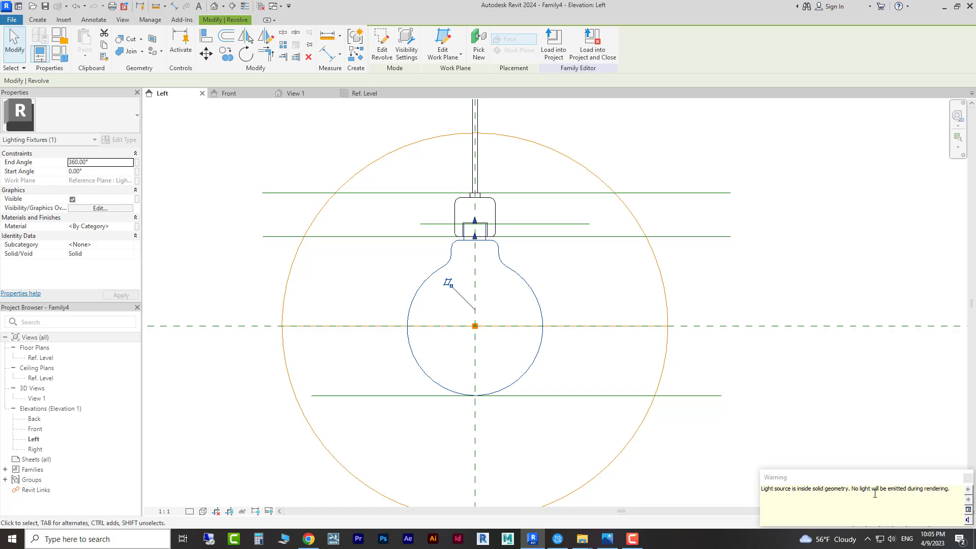
{"action": "left_click", "coordinate": [967, 479]}
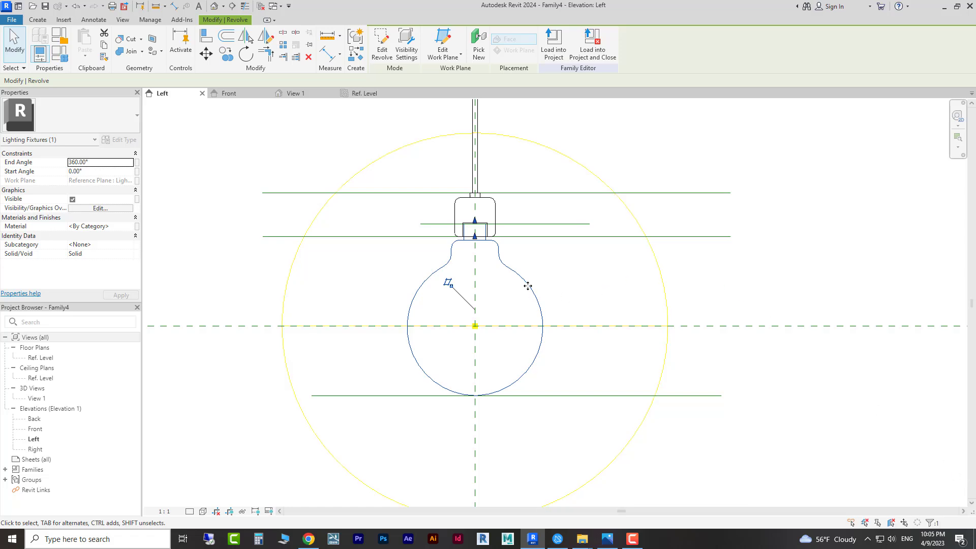
- Reopen the bulb revolve's sketch for editing and delete the vertical closing line along the axis
{"action": "left_click", "coordinate": [382, 47]}
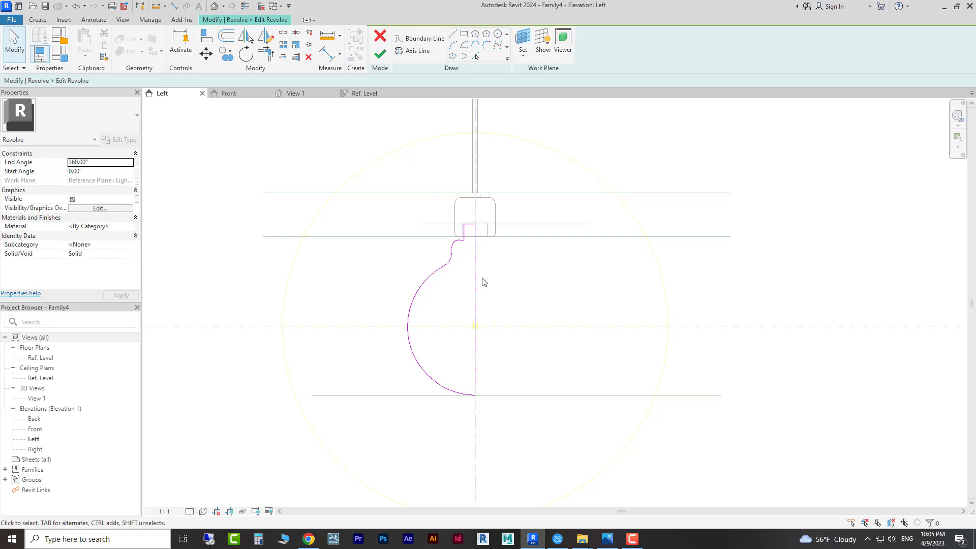
{"action": "mouse_move", "coordinate": [467, 211]}
{"action": "left_mouse_down"}
{"action": "mouse_move", "coordinate": [495, 305]}
{"action": "mouse_move", "coordinate": [498, 417]}
{"action": "left_mouse_up"}
{"action": "key", "text": "Escape"}
{"action": "middle_click_drag", "start_coordinate": [455, 284], "coordinate": [460, 273]}
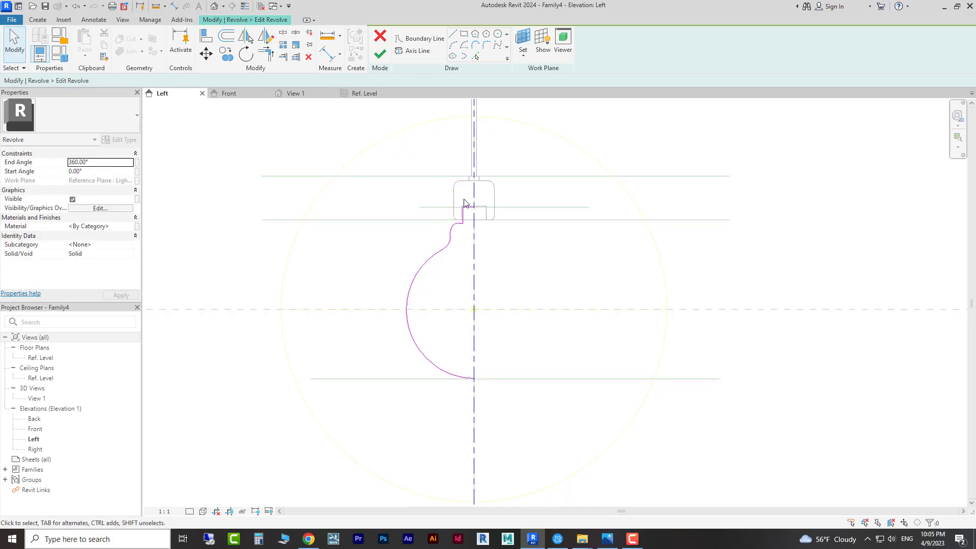
- Pick the bulb arc and the lower neck fillet to create parallel boundary lines offset 0.001 inward
{"action": "scroll", "coordinate": [464, 203], "scroll_direction": "up", "scroll_amount": 3}
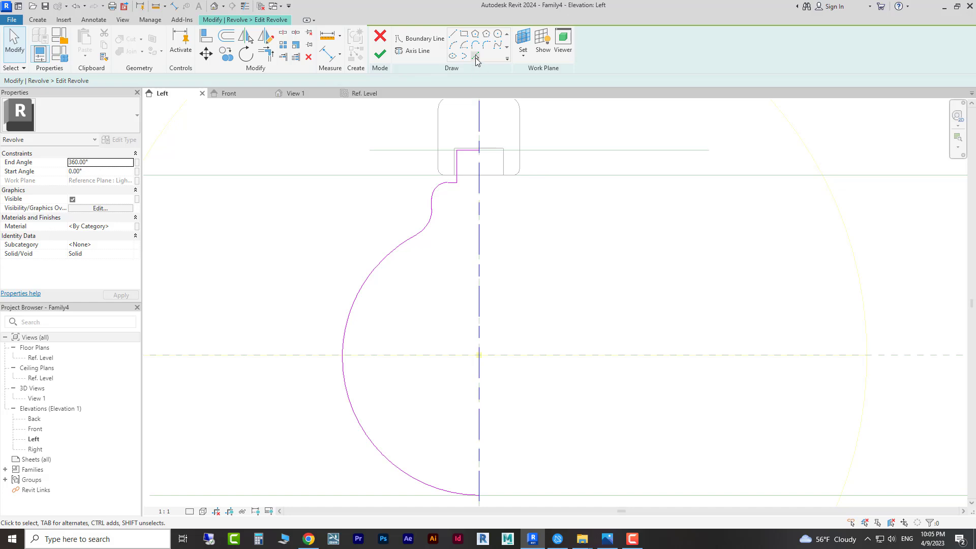
{"action": "left_click", "coordinate": [475, 57]}
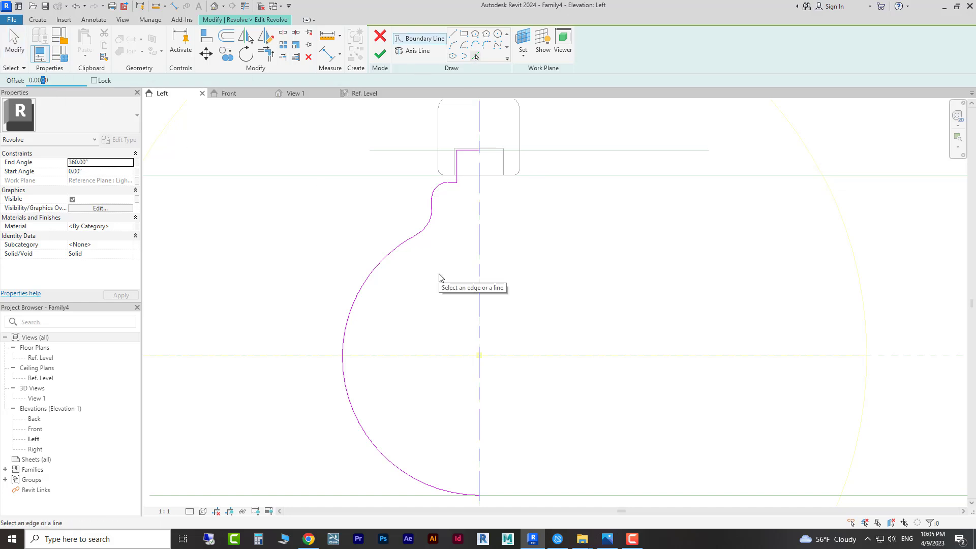
{"action": "type", "text": "1"}
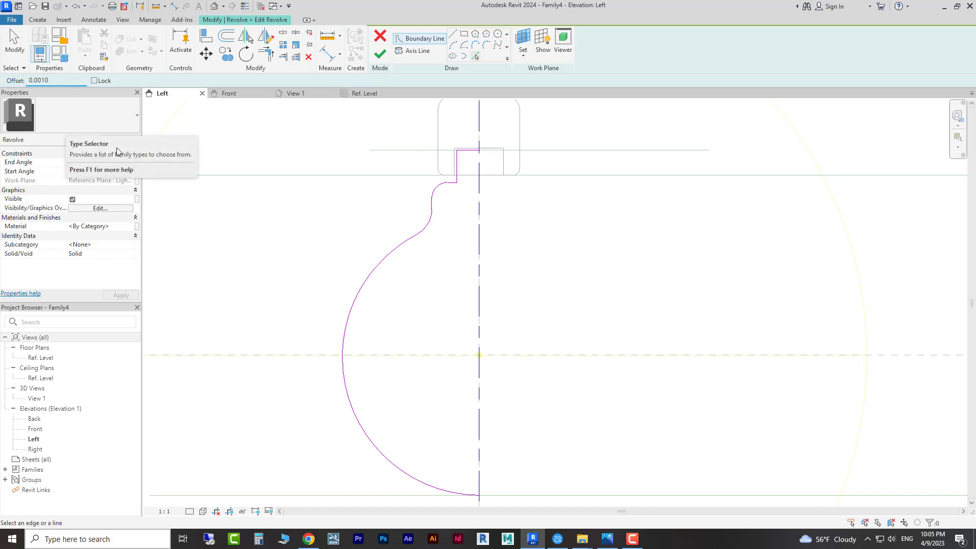
{"action": "left_click", "coordinate": [397, 260]}
{"action": "scroll", "coordinate": [435, 211], "scroll_direction": "up", "scroll_amount": 4}
{"action": "left_click", "coordinate": [425, 235]}
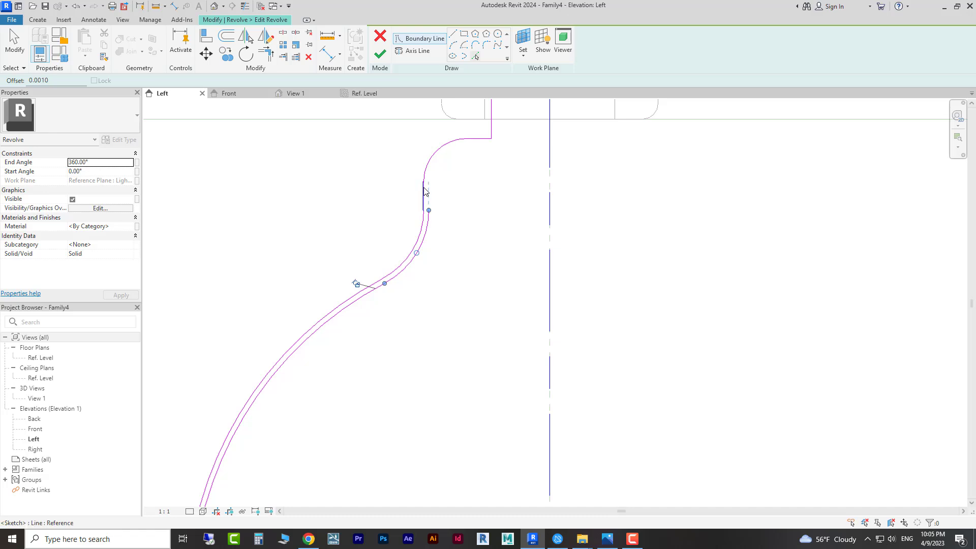
- Create inward copies of the remaining neck lines and upper fillet at the same 0.001 offset, up to the neck's top line
{"action": "left_click", "coordinate": [426, 191]}
{"action": "left_click", "coordinate": [436, 160]}
{"action": "left_click", "coordinate": [478, 140]}
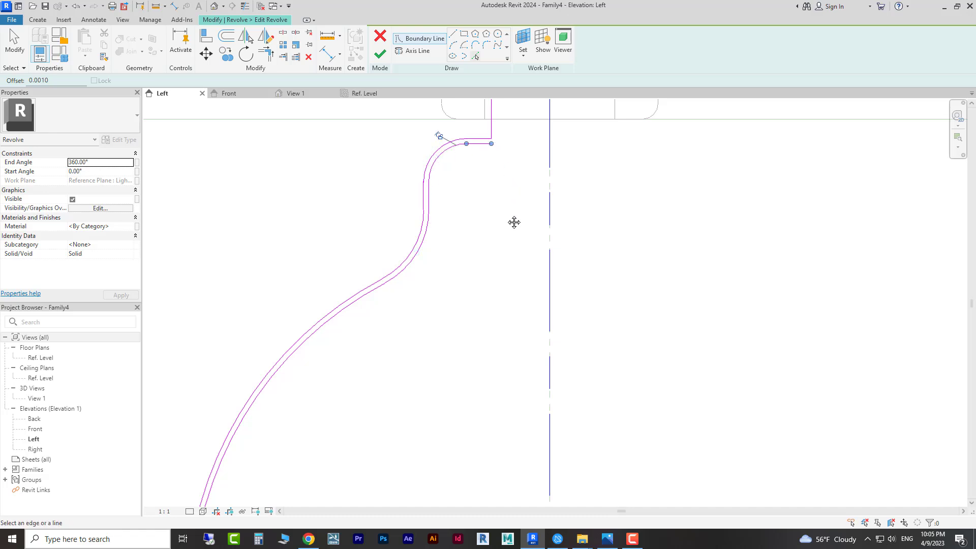
{"action": "middle_click_drag", "start_coordinate": [514, 220], "coordinate": [474, 367]}
{"action": "left_click", "coordinate": [455, 239]}
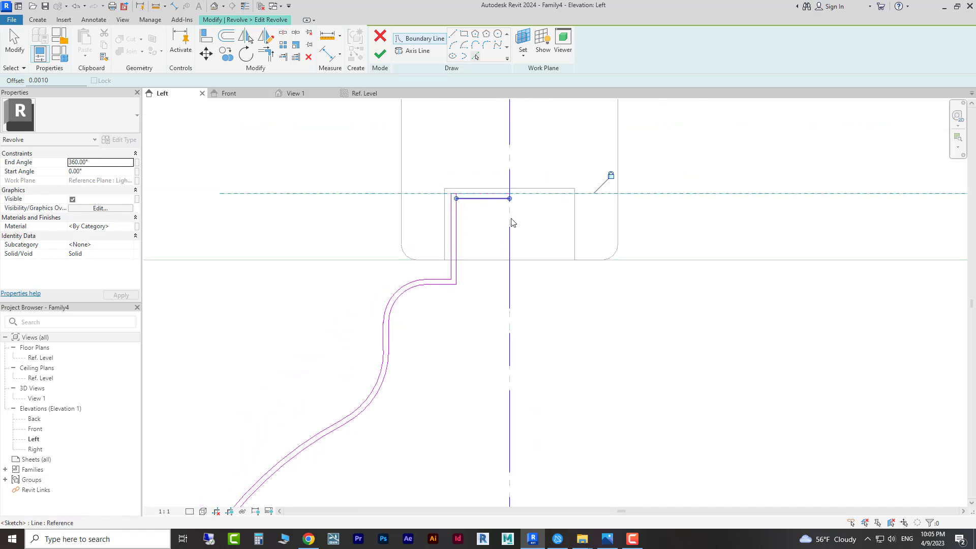
{"action": "scroll", "coordinate": [508, 220], "scroll_direction": "down", "scroll_amount": 4}
{"action": "scroll", "coordinate": [463, 453], "scroll_direction": "up", "scroll_amount": 5}
{"action": "scroll", "coordinate": [441, 284], "scroll_direction": "up", "scroll_amount": 2}
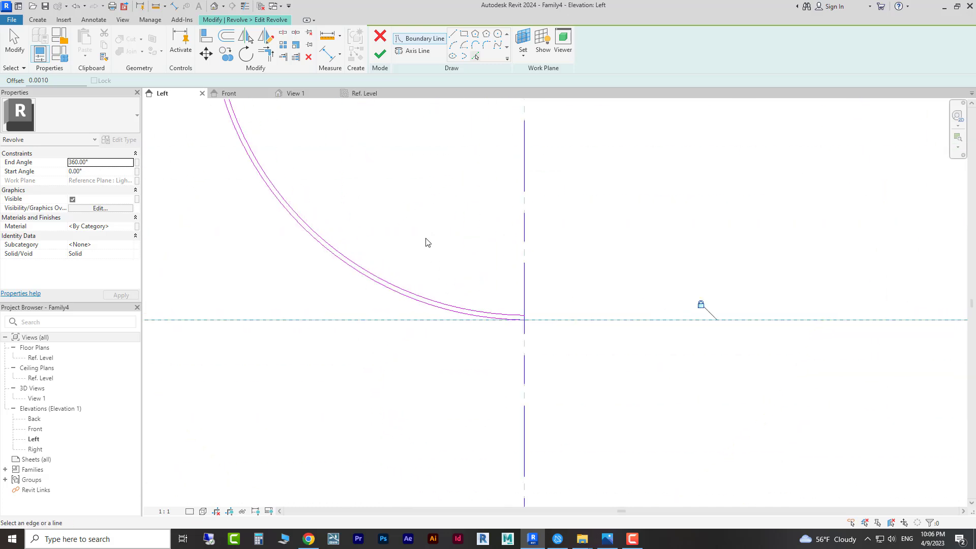
- Draw a vertical boundary line about 0.012 long on the light source axis, crossing both bulb arcs at the bulb's bottom
{"action": "left_click", "coordinate": [454, 34]}
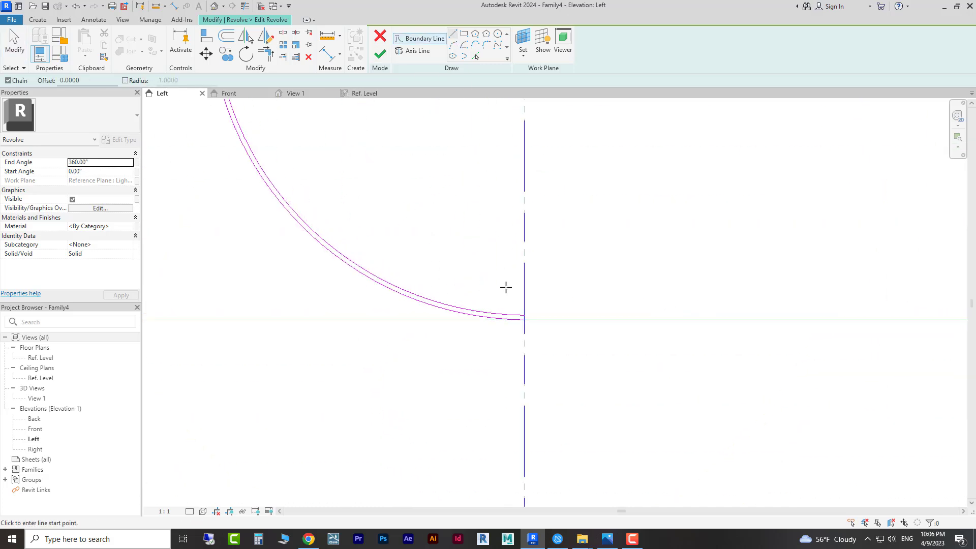
{"action": "scroll", "coordinate": [506, 286], "scroll_direction": "up", "scroll_amount": 2}
{"action": "left_click", "coordinate": [543, 290]}
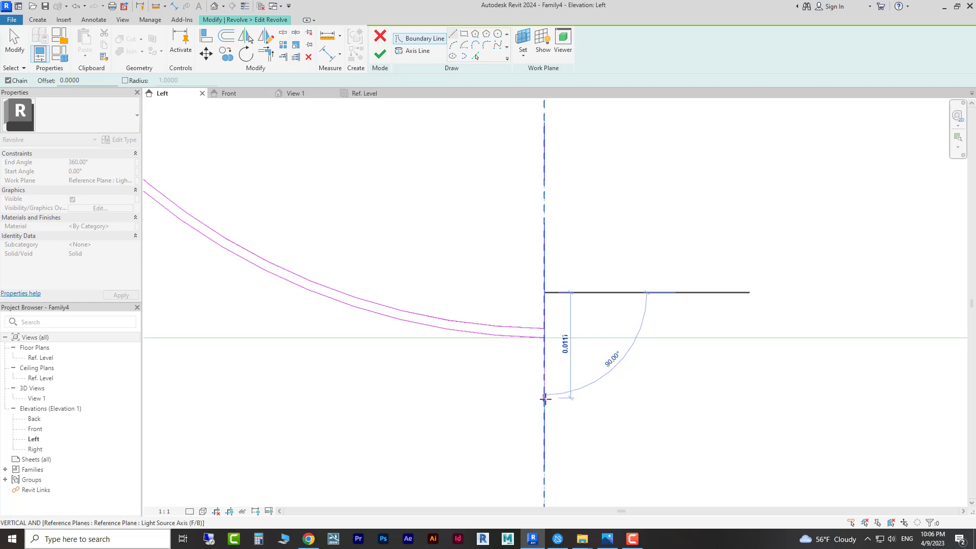
{"action": "left_click", "coordinate": [542, 398]}
{"action": "key", "text": "Escape"}
{"action": "key", "text": "Escape"}
- Draw a vertical boundary line about 0.015 long on the light source axis, crossing the neck's two top lines
{"action": "scroll", "coordinate": [502, 465], "scroll_direction": "down", "scroll_amount": 4}
{"action": "scroll", "coordinate": [451, 381], "scroll_direction": "up", "scroll_amount": 4}
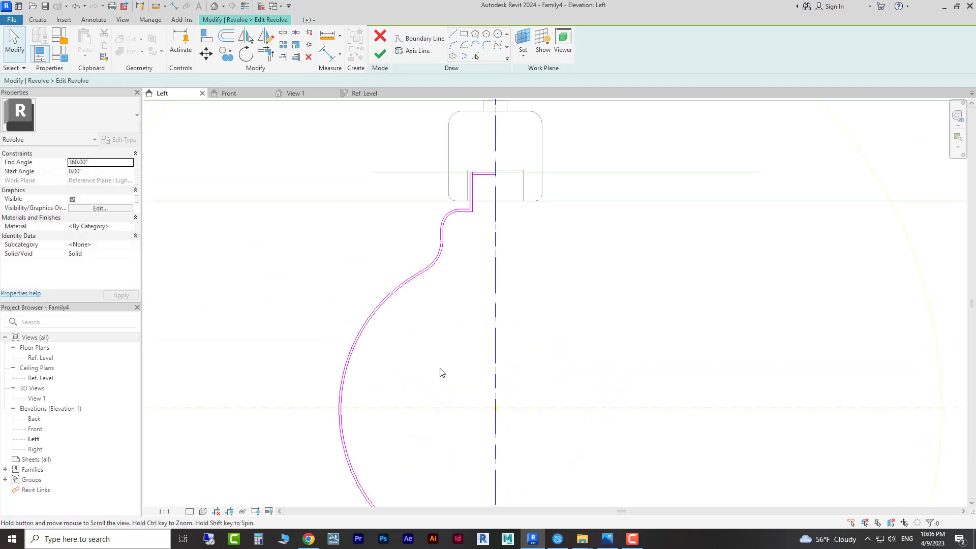
{"action": "scroll", "coordinate": [478, 286], "scroll_direction": "up", "scroll_amount": 2}
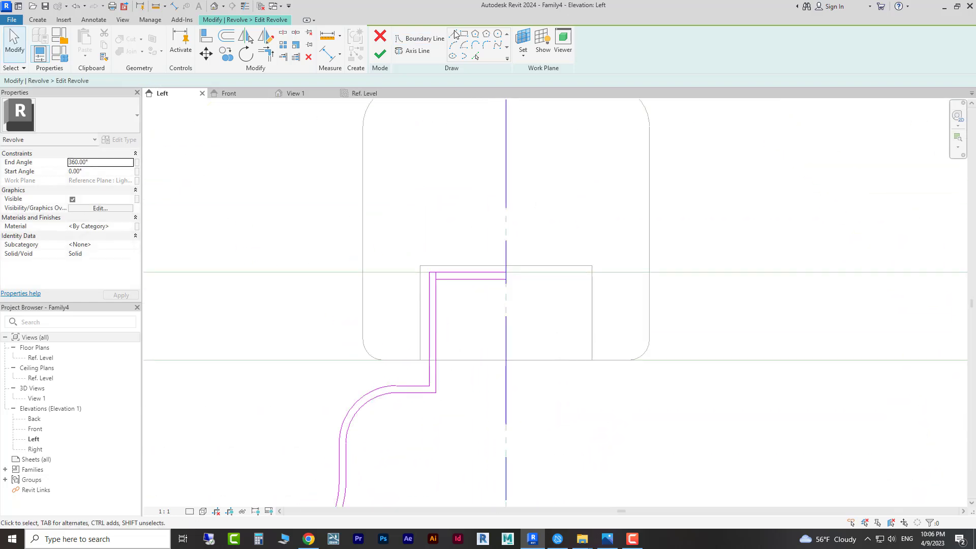
{"action": "left_click", "coordinate": [454, 34]}
{"action": "left_click", "coordinate": [506, 225]}
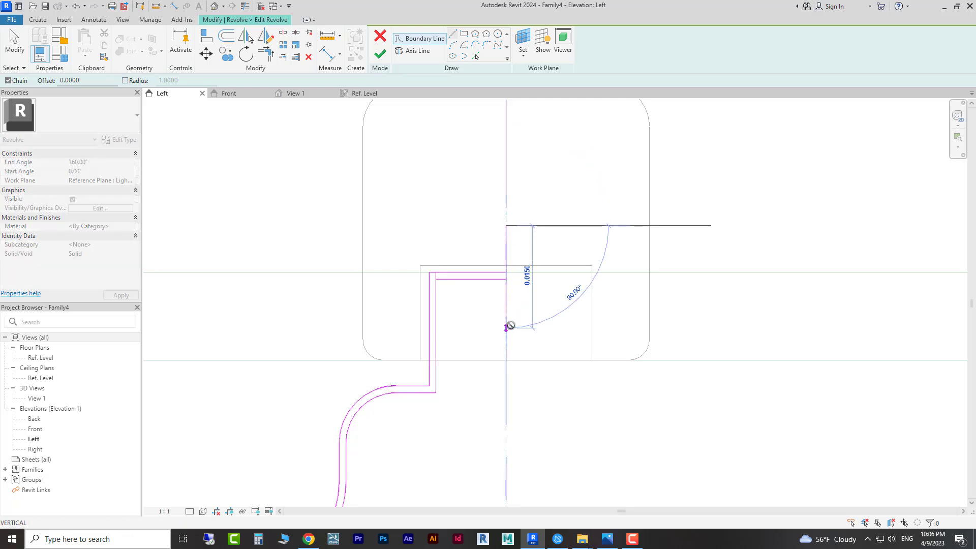
{"action": "key", "text": "Escape"}
{"action": "key", "text": "Escape"}
- Trim the wall profile's corners at the neck's top and the bulb's bottom into a closed loop, and finish the bulb revolve
{"action": "scroll", "coordinate": [488, 288], "scroll_direction": "up", "scroll_amount": 3}
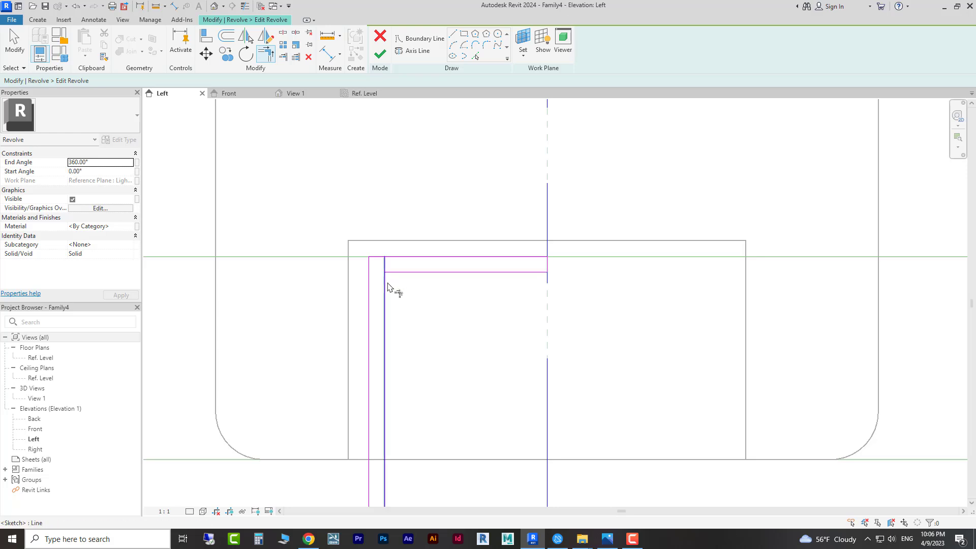
{"action": "scroll", "coordinate": [394, 282], "scroll_direction": "down", "scroll_amount": 3}
{"action": "middle_click_drag", "start_coordinate": [404, 277], "coordinate": [505, 199]}
{"action": "scroll", "coordinate": [496, 305], "scroll_direction": "up", "scroll_amount": 2}
{"action": "middle_click_drag", "start_coordinate": [497, 305], "coordinate": [441, 125]}
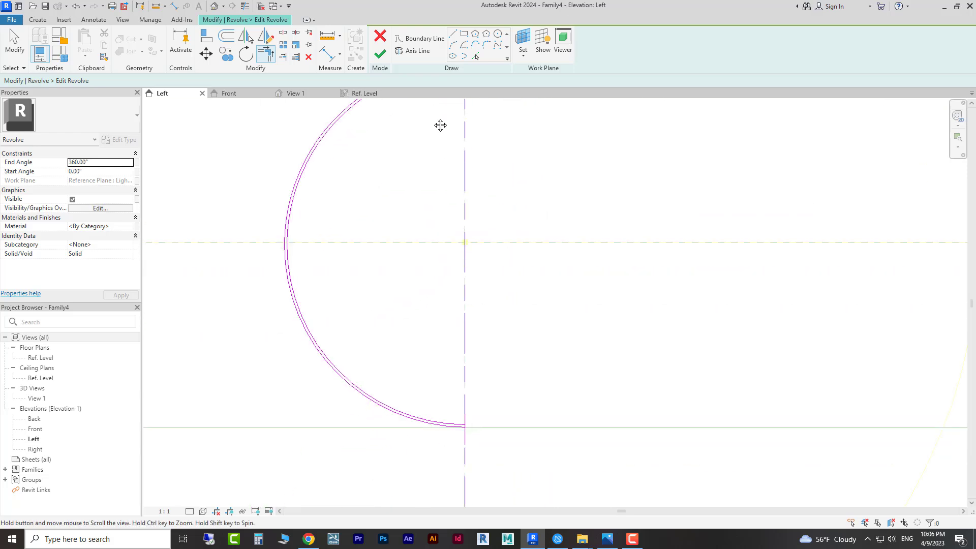
{"action": "scroll", "coordinate": [469, 295], "scroll_direction": "up", "scroll_amount": 3}
{"action": "middle_click_drag", "start_coordinate": [469, 295], "coordinate": [519, 333]}
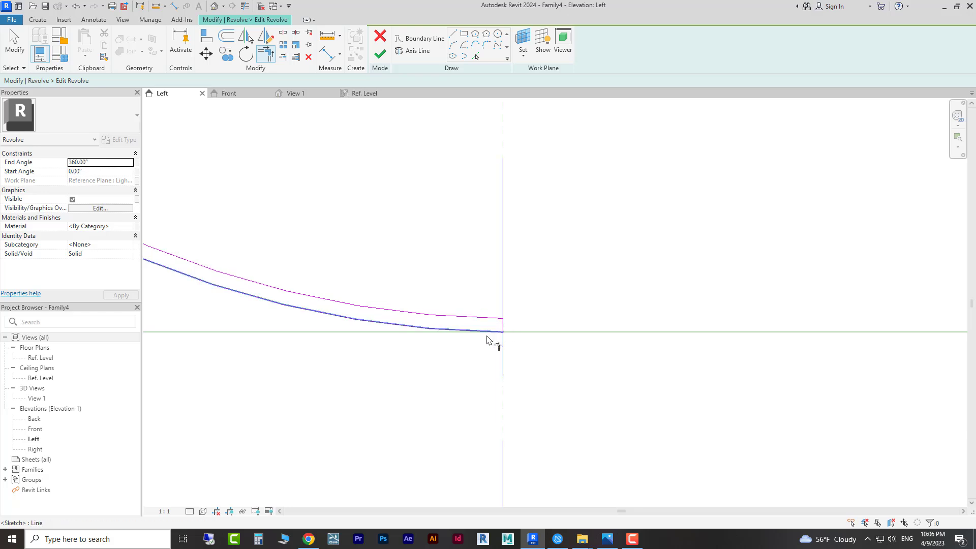
{"action": "scroll", "coordinate": [472, 394], "scroll_direction": "down", "scroll_amount": 8}
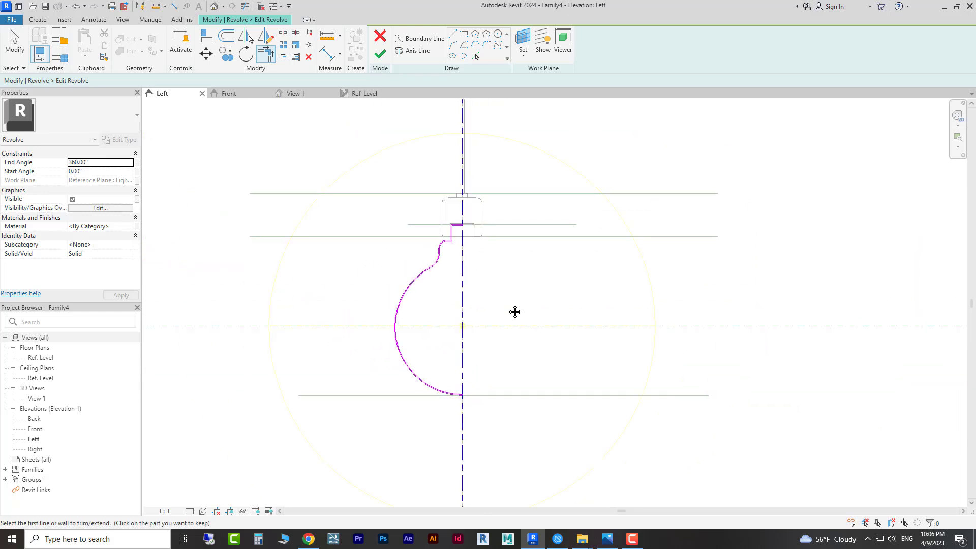
{"action": "middle_click_drag", "start_coordinate": [515, 311], "coordinate": [494, 310]}
{"action": "left_click", "coordinate": [383, 54]}
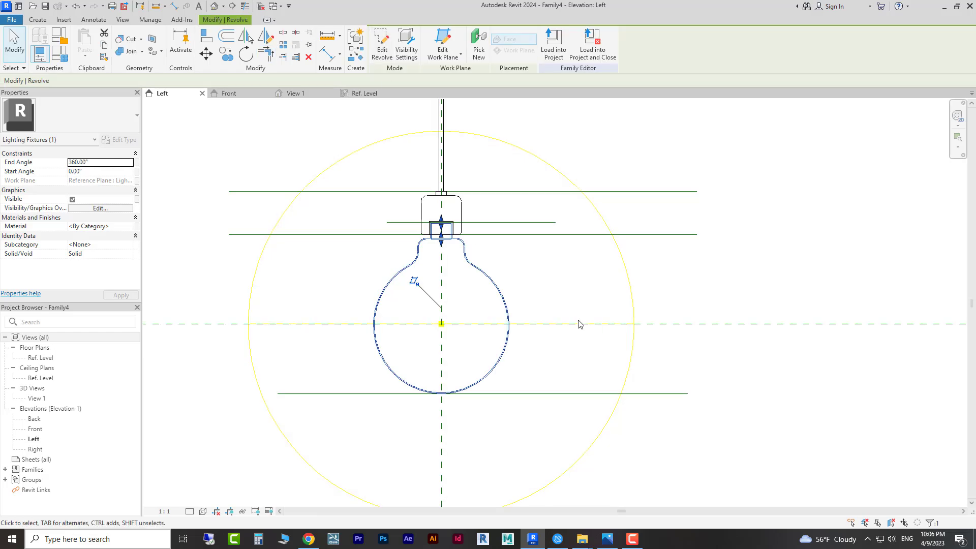
- Test the pendant in the 3D view by setting the family's default Lighting Height to 0.3 and applying it
{"action": "left_click", "coordinate": [295, 94]}
{"action": "middle_click_drag", "start_coordinate": [325, 104], "coordinate": [625, 298], "text": "shift"}
{"action": "scroll", "coordinate": [635, 340], "scroll_direction": "down", "scroll_amount": 2}
{"action": "scroll", "coordinate": [580, 279], "scroll_direction": "up", "scroll_amount": 3}
{"action": "left_click", "coordinate": [59, 53]}
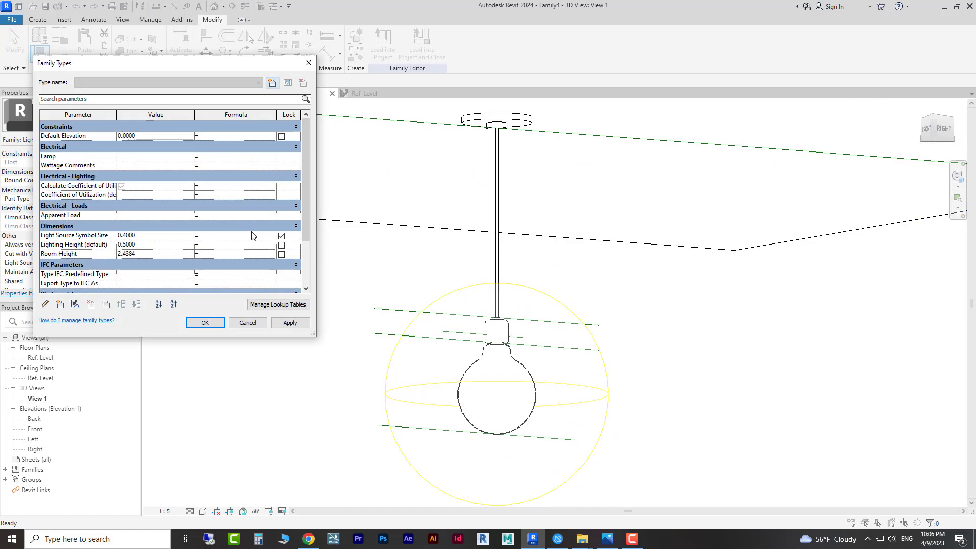
{"action": "left_click", "coordinate": [150, 246]}
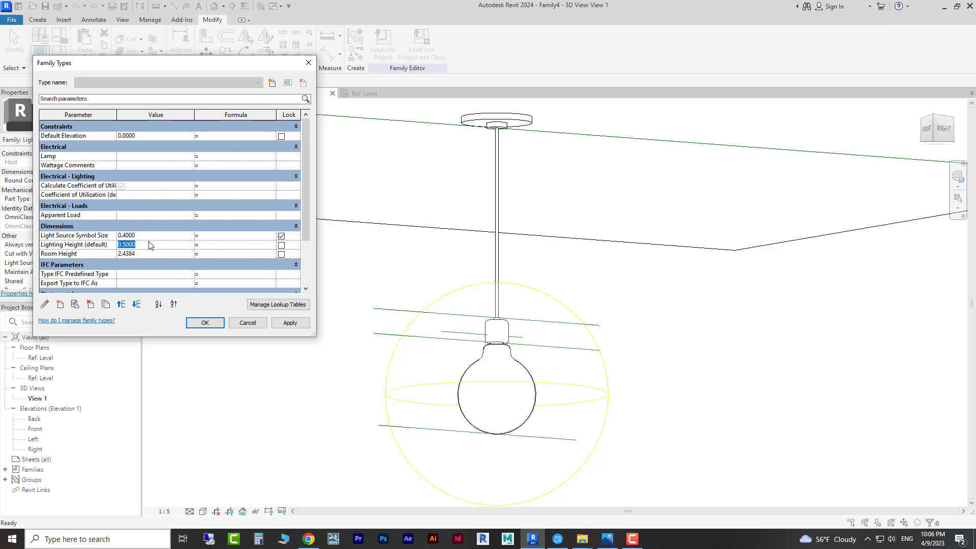
{"action": "left_click", "coordinate": [303, 327]}
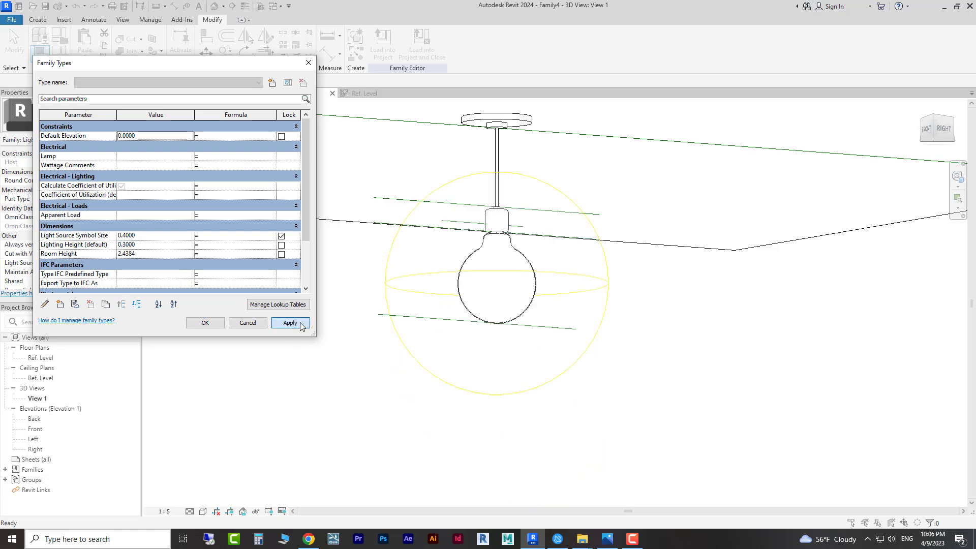
{"action": "left_click", "coordinate": [205, 324]}
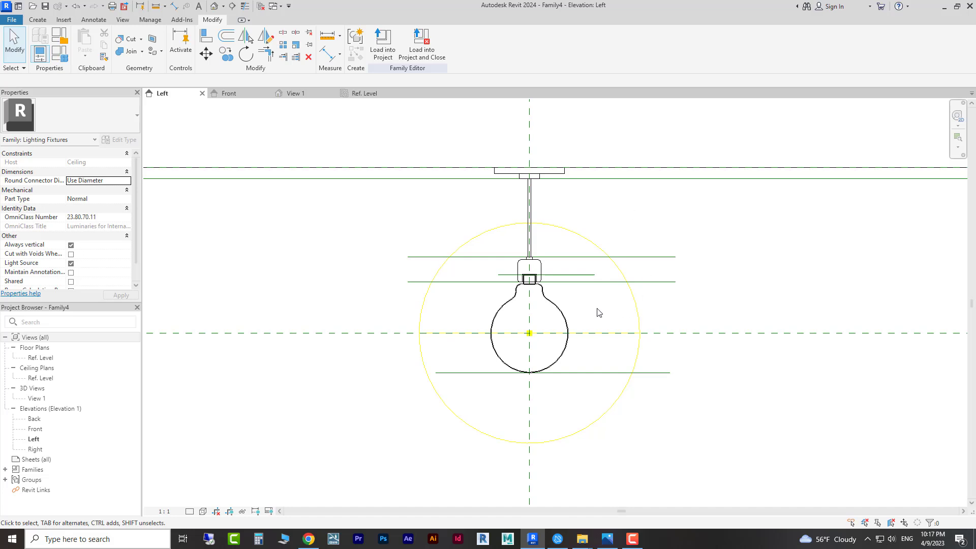
- Return to the 3D view and examine the pendant from the side
{"action": "left_click", "coordinate": [305, 96]}
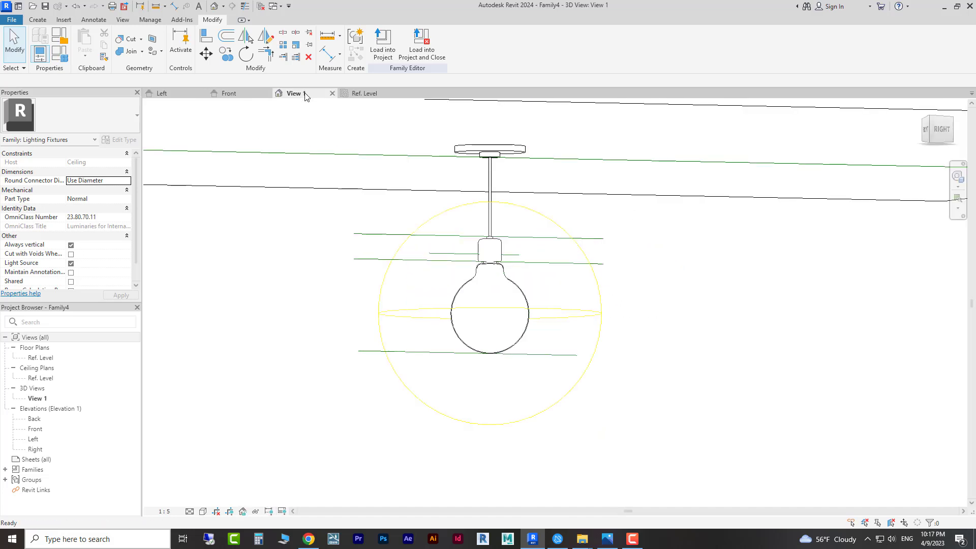
{"action": "middle_click_drag", "start_coordinate": [723, 297], "coordinate": [697, 296], "text": "shift"}
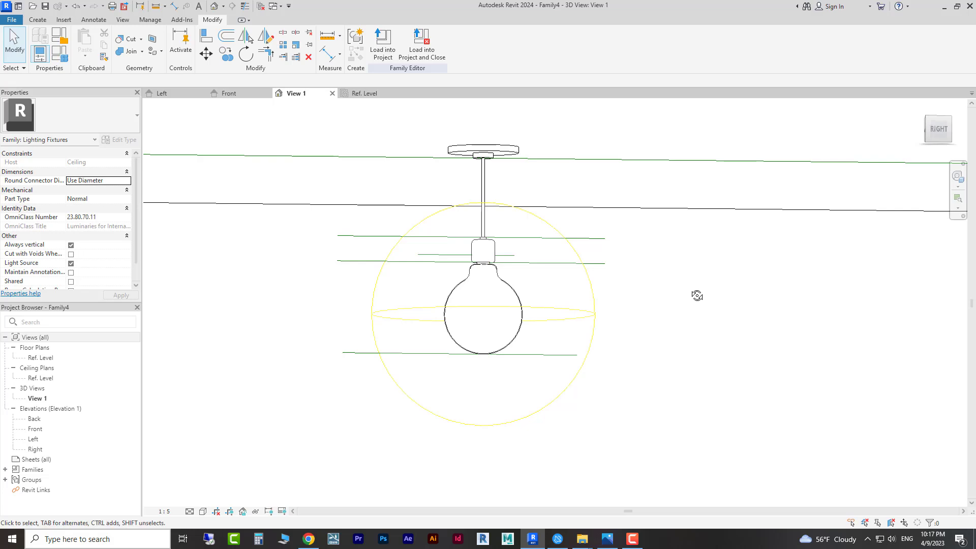